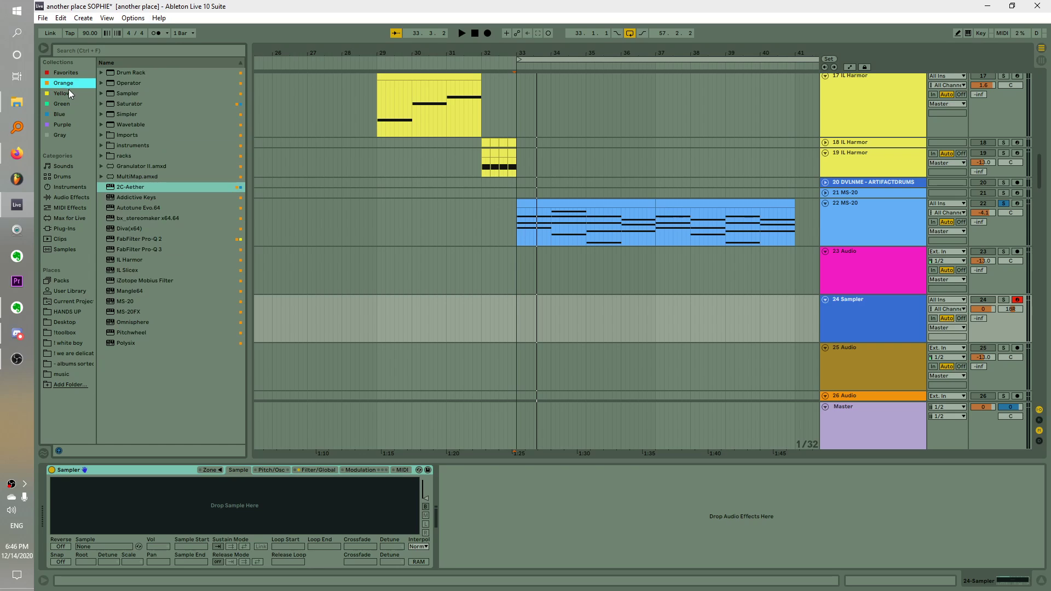
Load IL Harmor onto track 24 in place of the Sampler and solo the track
{"action": "left_click_drag", "start_coordinate": [129, 259], "coordinate": [158, 469]}
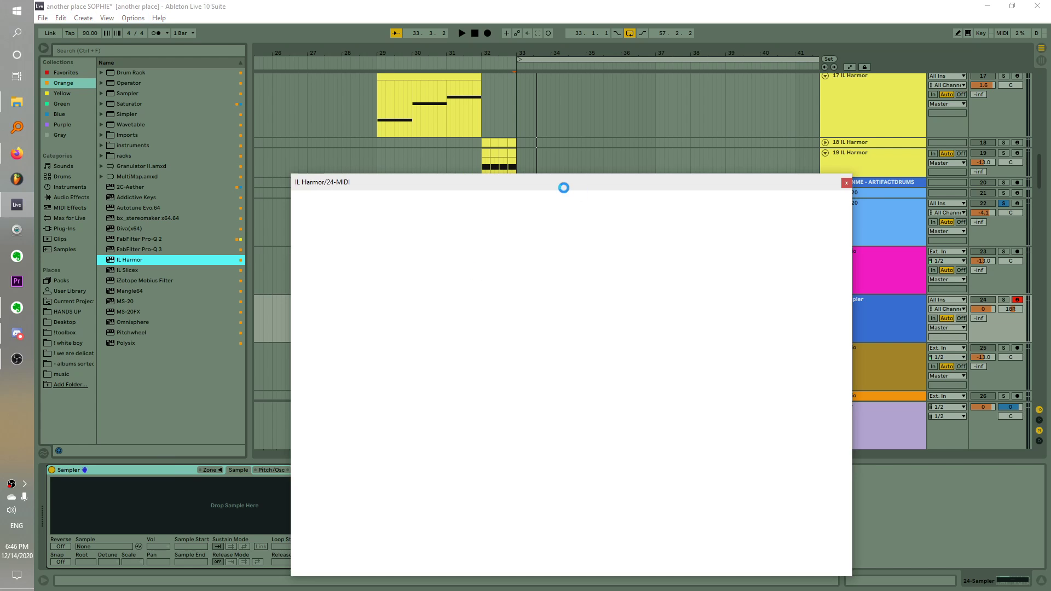
{"action": "left_click_drag", "start_coordinate": [544, 181], "coordinate": [422, 101]}
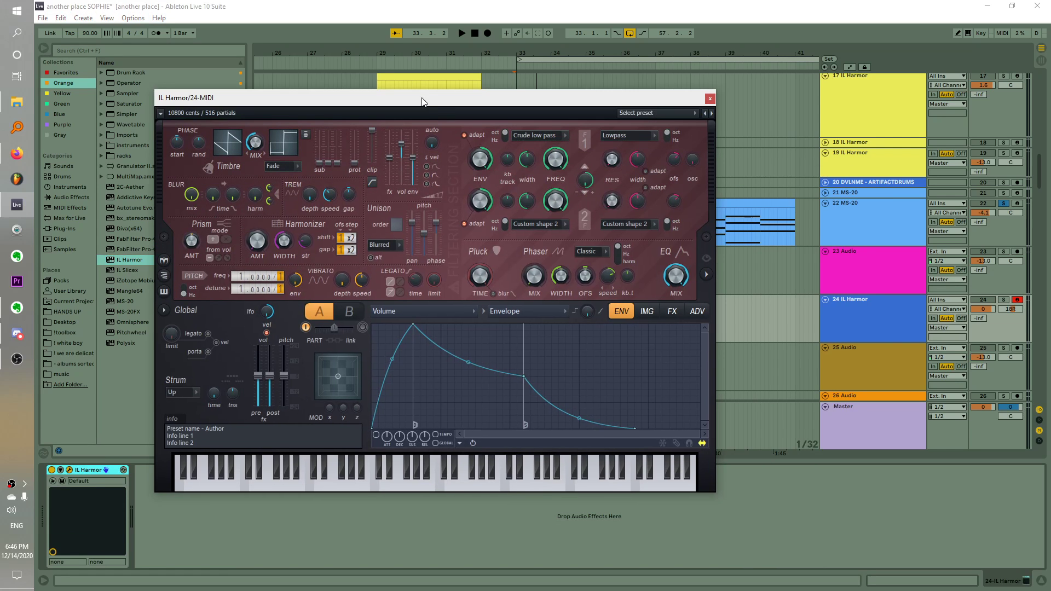
{"action": "left_click", "coordinate": [876, 317]}
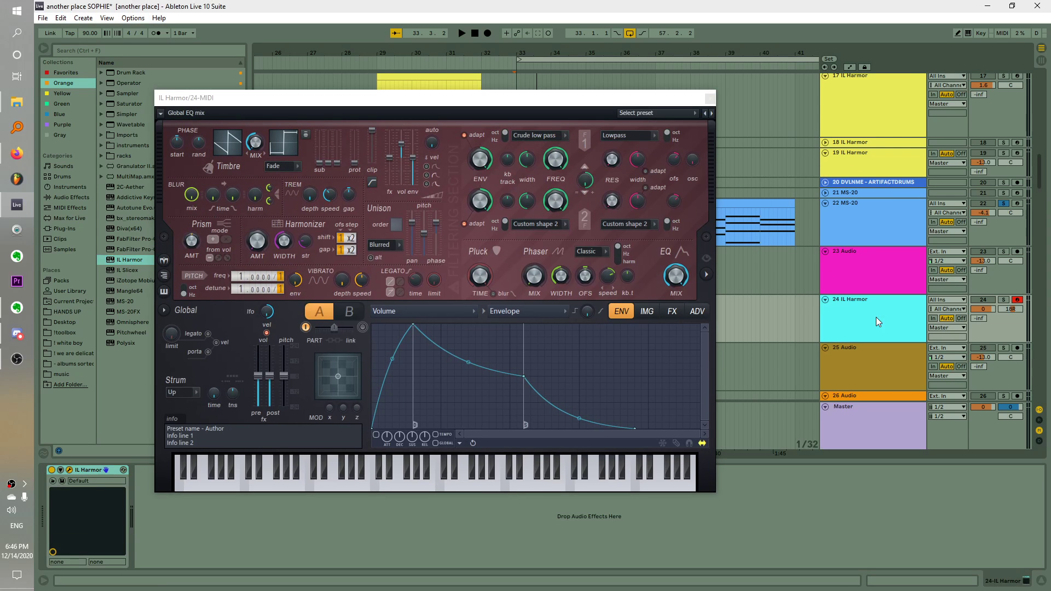
{"action": "left_click", "coordinate": [1005, 300]}
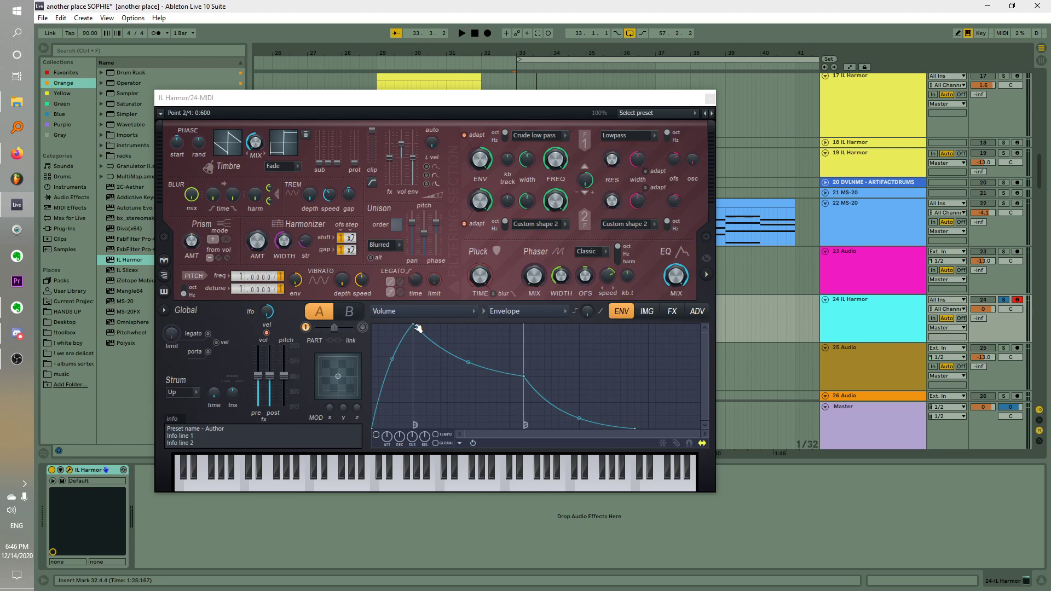
Load Harmor's Default preset, then switch to the Trance pluck preset for comparison
{"action": "left_click", "coordinate": [633, 114]}
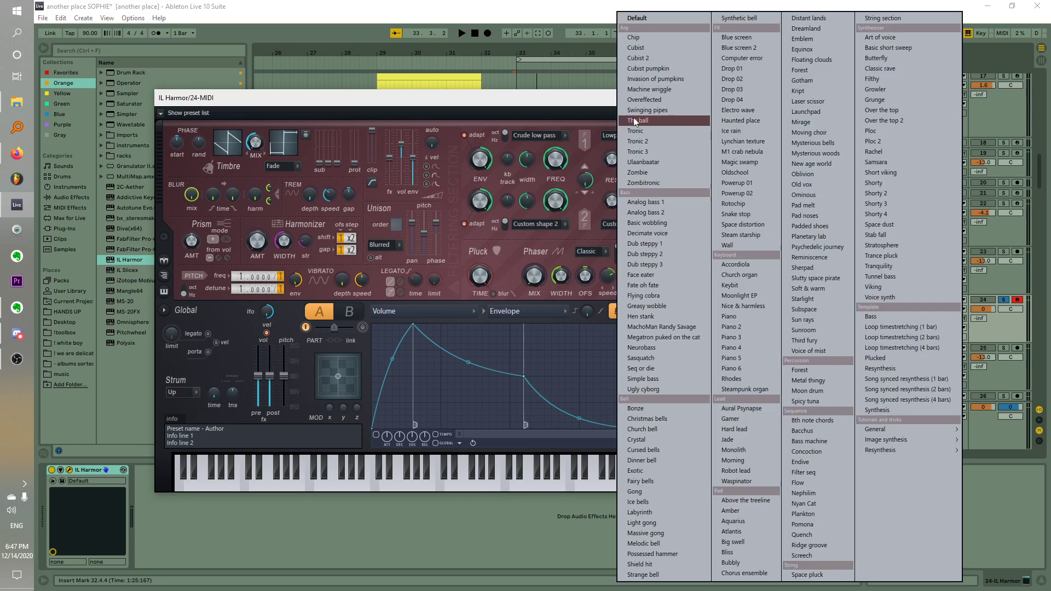
{"action": "left_click", "coordinate": [647, 20]}
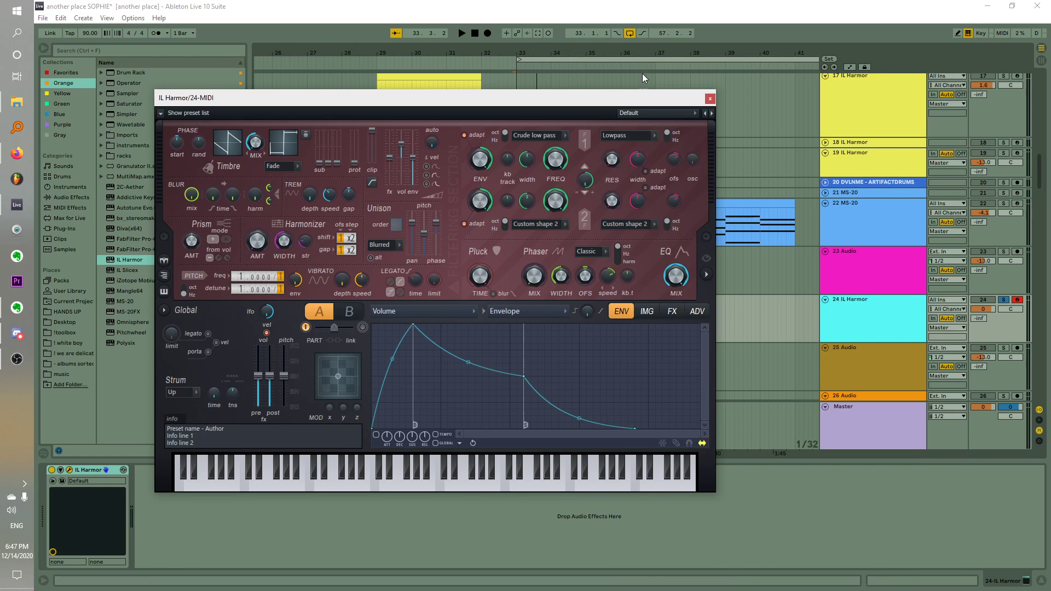
{"action": "left_click", "coordinate": [650, 112]}
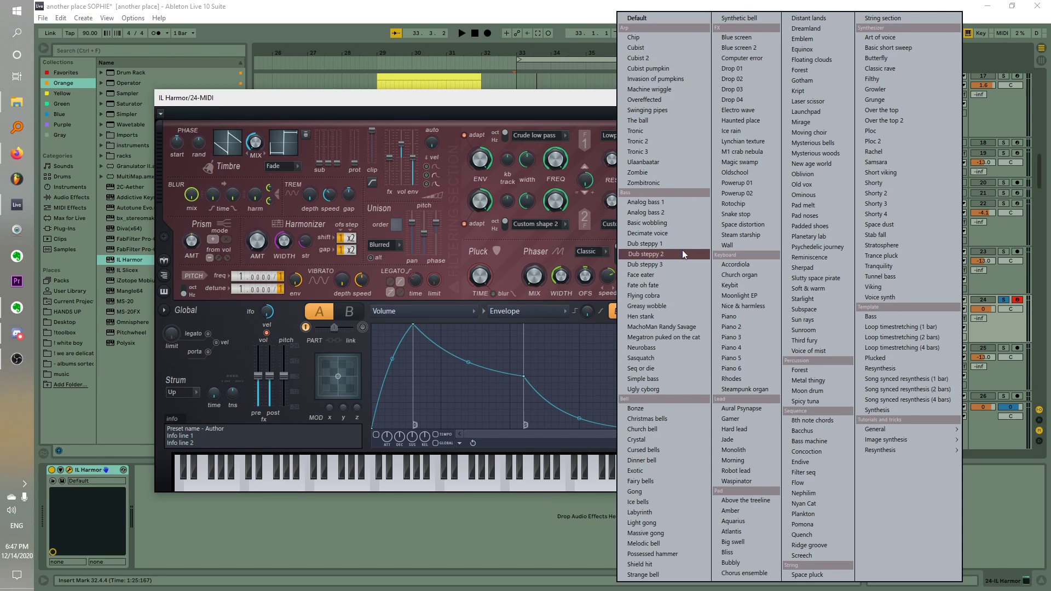
{"action": "left_click", "coordinate": [877, 256]}
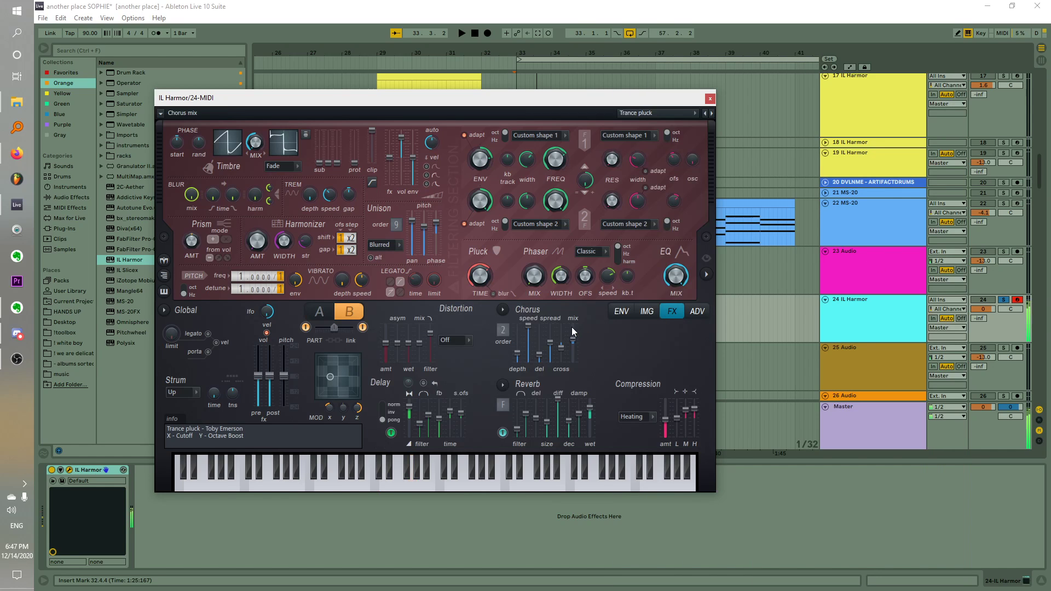
View the Trance pluck preset's envelope, advanced and effects pages, then return to the Default preset
{"action": "left_click", "coordinate": [618, 316]}
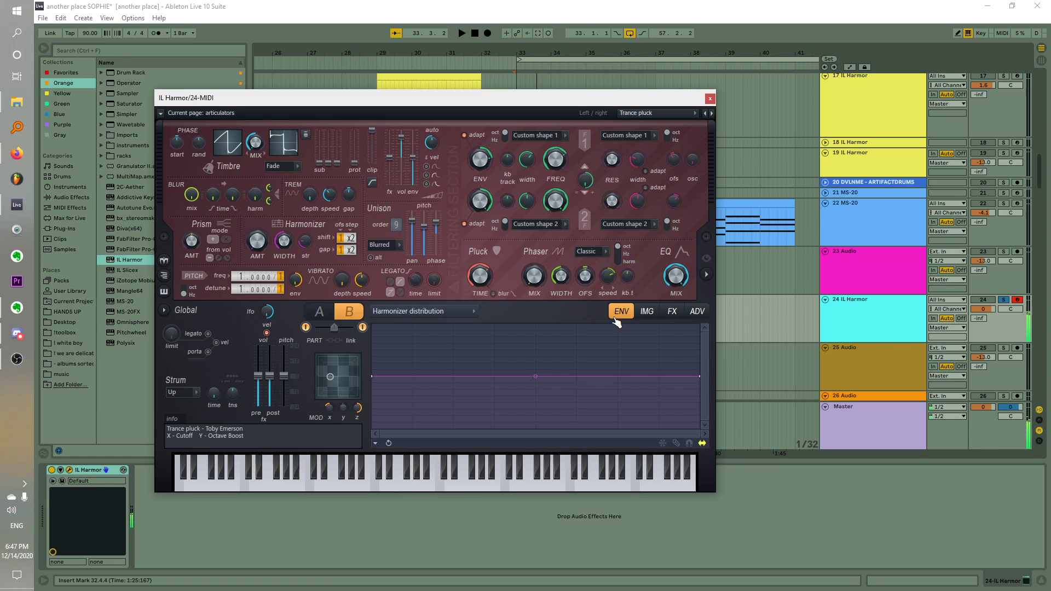
{"action": "left_click", "coordinate": [694, 312]}
{"action": "left_click", "coordinate": [672, 311]}
{"action": "left_click", "coordinate": [645, 113]}
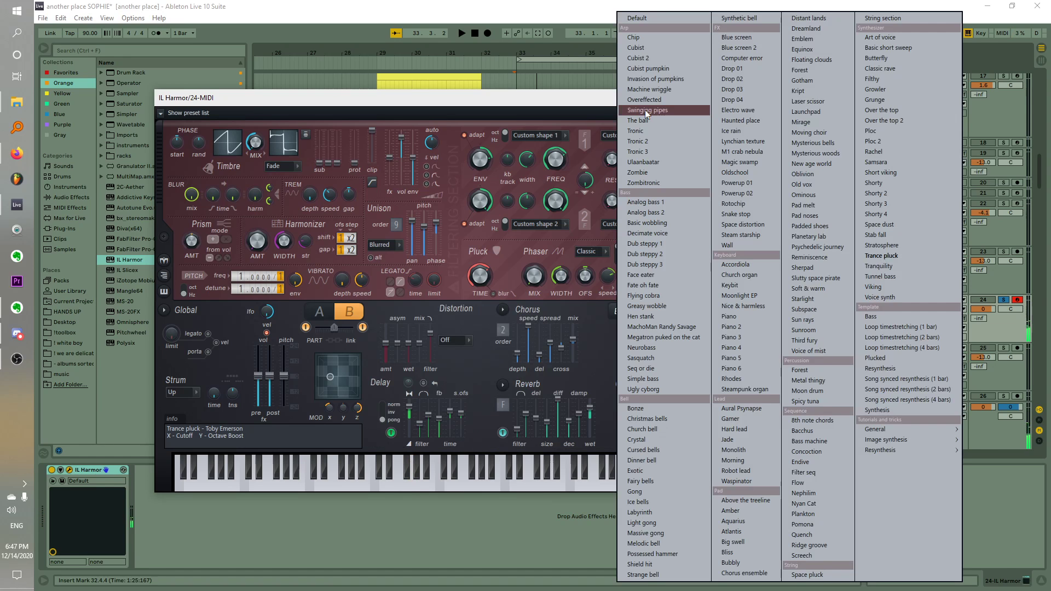
{"action": "left_click", "coordinate": [641, 18]}
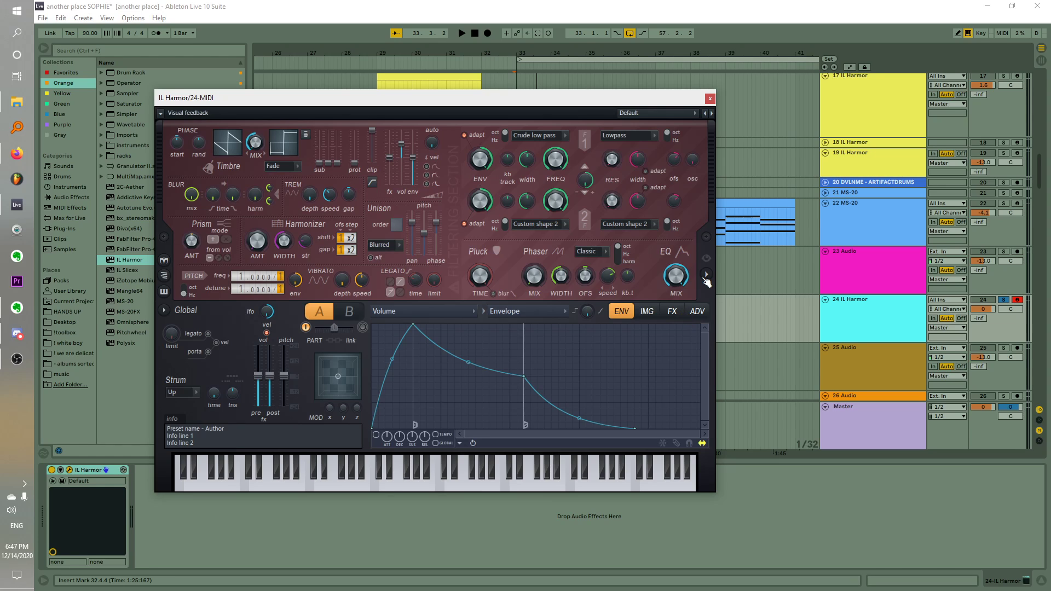
Load the Trance pluck preset again and lower track 24's volume to -7.4 dB
{"action": "left_click", "coordinate": [633, 113]}
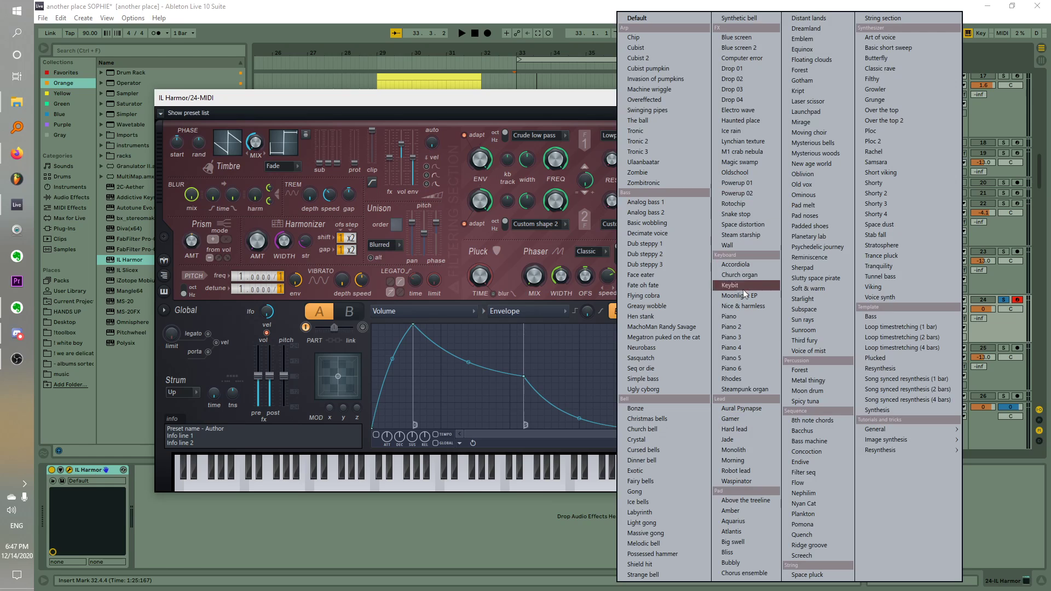
{"action": "left_click", "coordinate": [888, 258]}
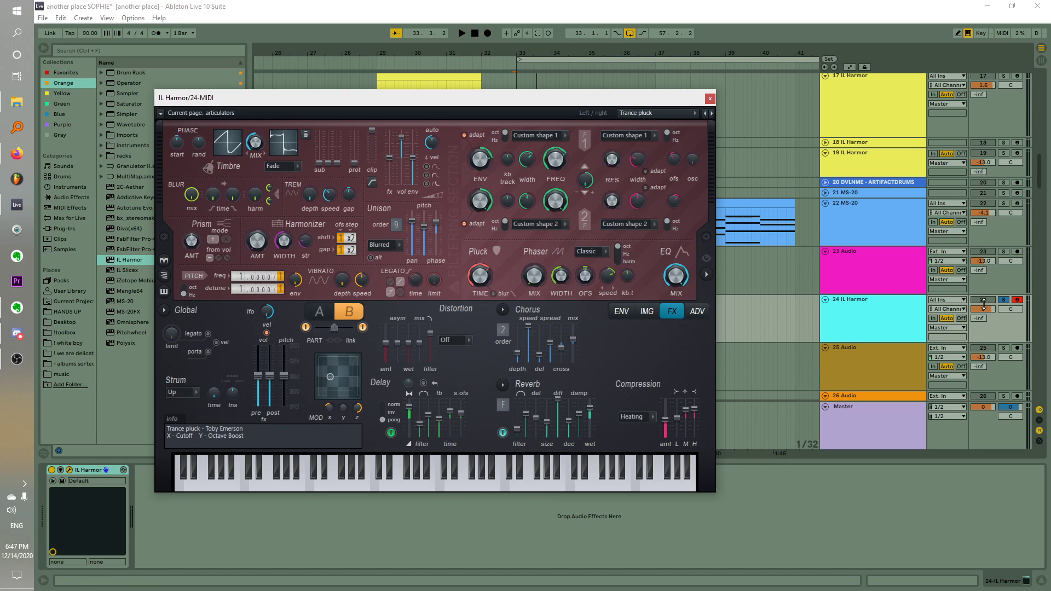
{"action": "left_click_drag", "start_coordinate": [983, 308], "coordinate": [983, 326]}
Show part A's envelope page and look through the list of editor targets
{"action": "left_click", "coordinate": [622, 311]}
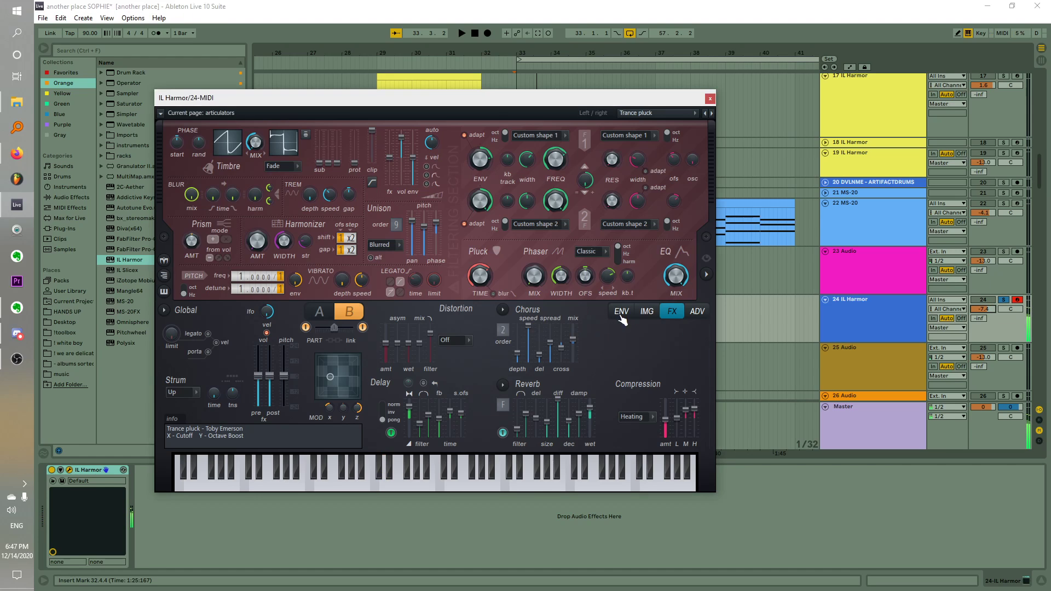
{"action": "left_click", "coordinate": [327, 314]}
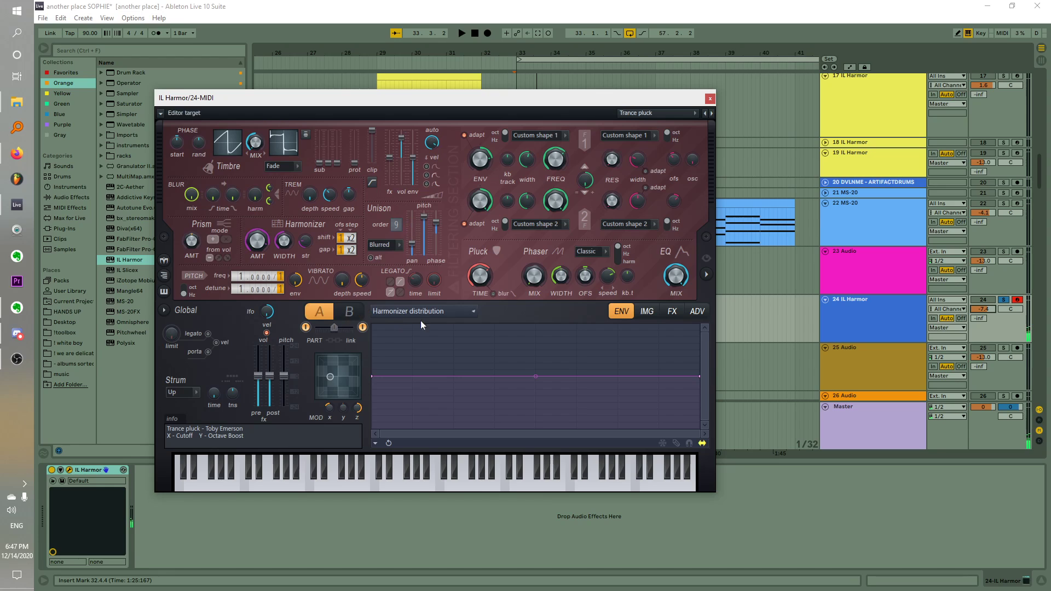
{"action": "left_click", "coordinate": [438, 323]}
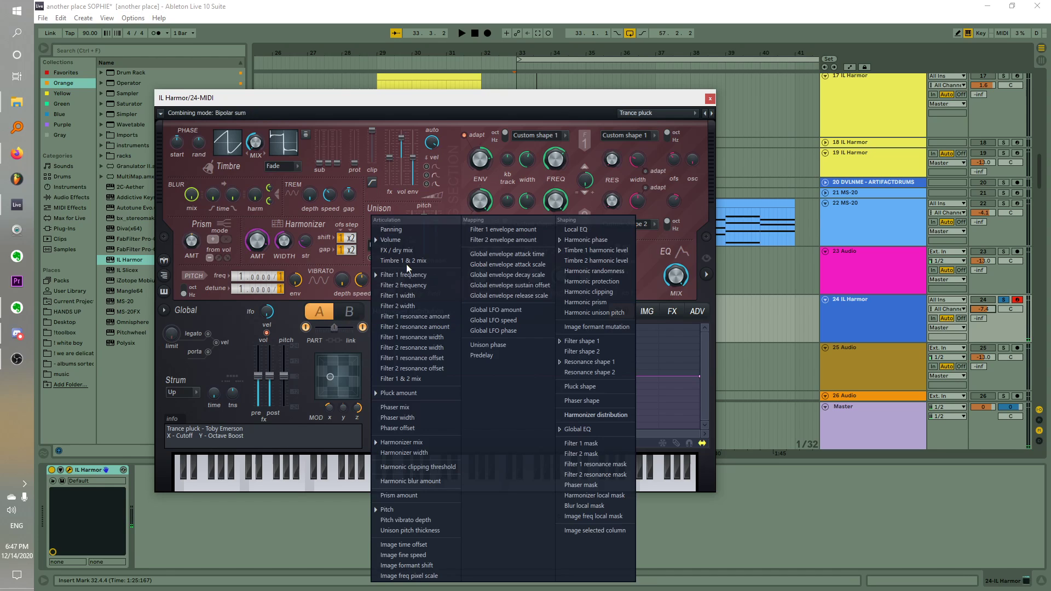
{"action": "left_click", "coordinate": [446, 205]}
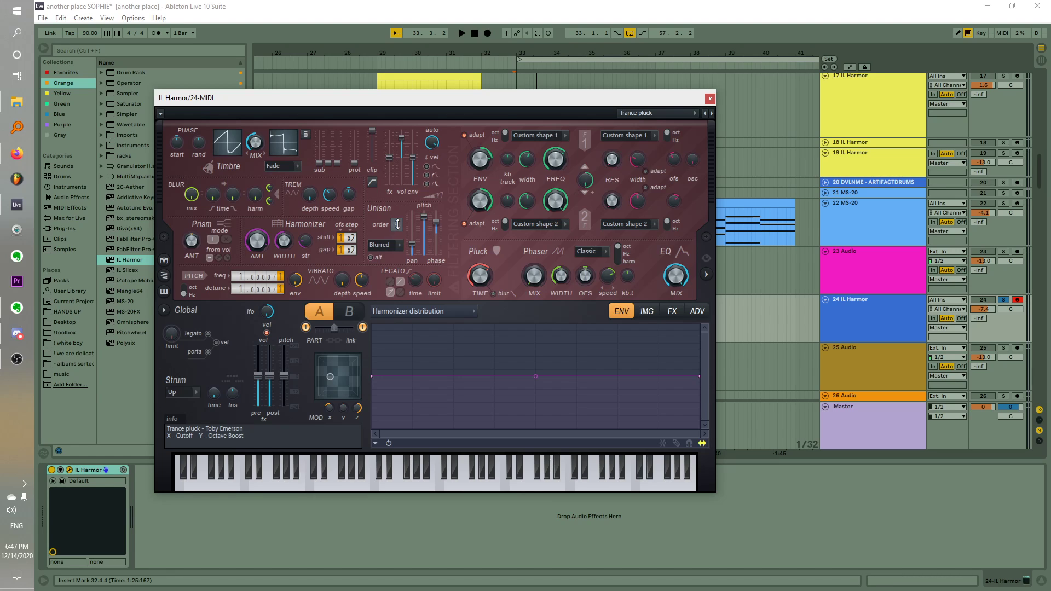
Try the Trance pluck with unison and chorus turned off, then restore unison order 9 and chorus order 2
{"action": "left_click_drag", "start_coordinate": [397, 224], "coordinate": [398, 230]}
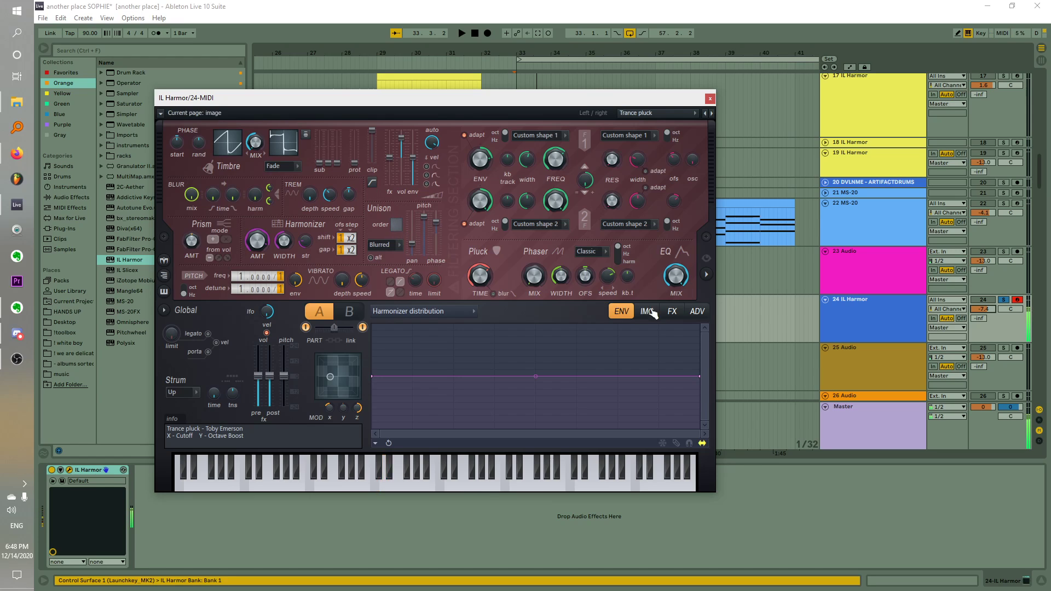
{"action": "left_click", "coordinate": [672, 311]}
{"action": "left_click_drag", "start_coordinate": [505, 331], "coordinate": [503, 330]}
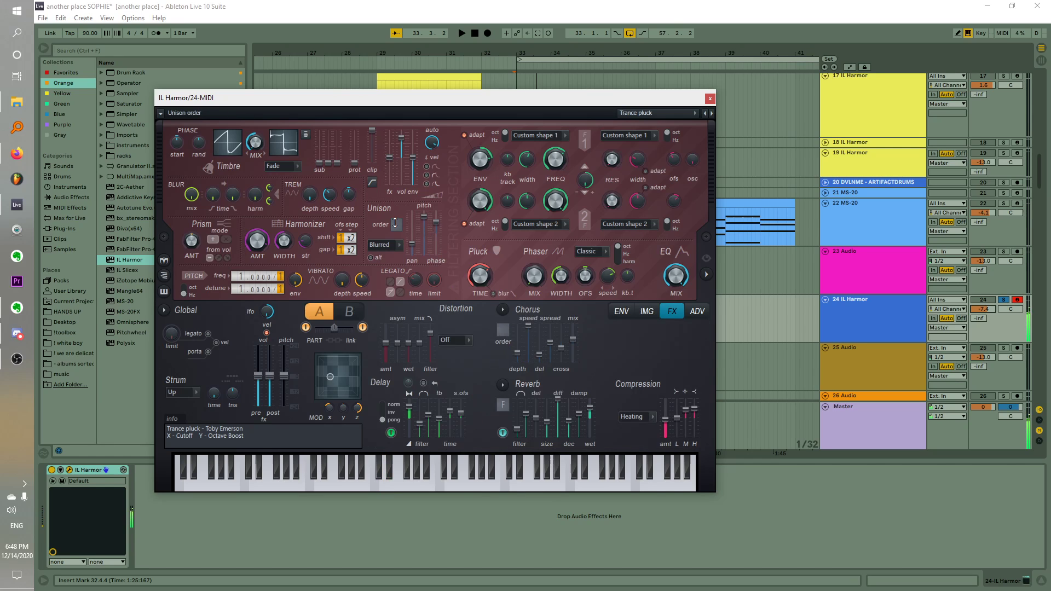
{"action": "left_click_drag", "start_coordinate": [396, 225], "coordinate": [397, 217]}
{"action": "left_click_drag", "start_coordinate": [504, 332], "coordinate": [505, 339]}
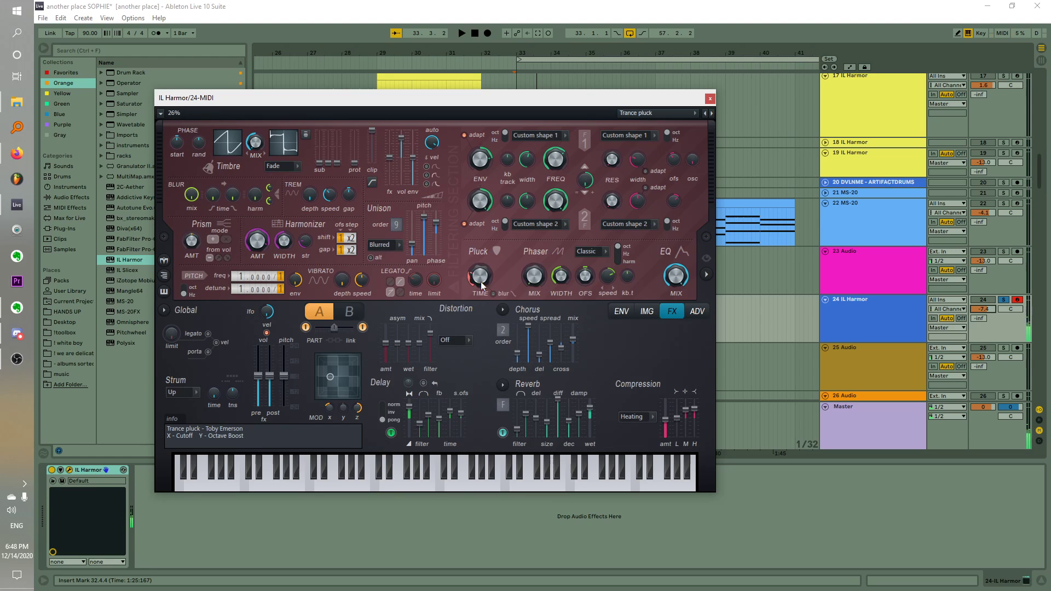
Try a different pluck time and filter 1 frequency on the Trance pluck, then reload the Default preset
{"action": "left_click_drag", "start_coordinate": [480, 280], "coordinate": [480, 259]}
{"action": "mouse_move", "coordinate": [556, 160]}
{"action": "left_mouse_down"}
{"action": "mouse_move", "coordinate": [556, 176]}
{"action": "mouse_move", "coordinate": [556, 148]}
{"action": "mouse_move", "coordinate": [550, 163]}
{"action": "left_mouse_up"}
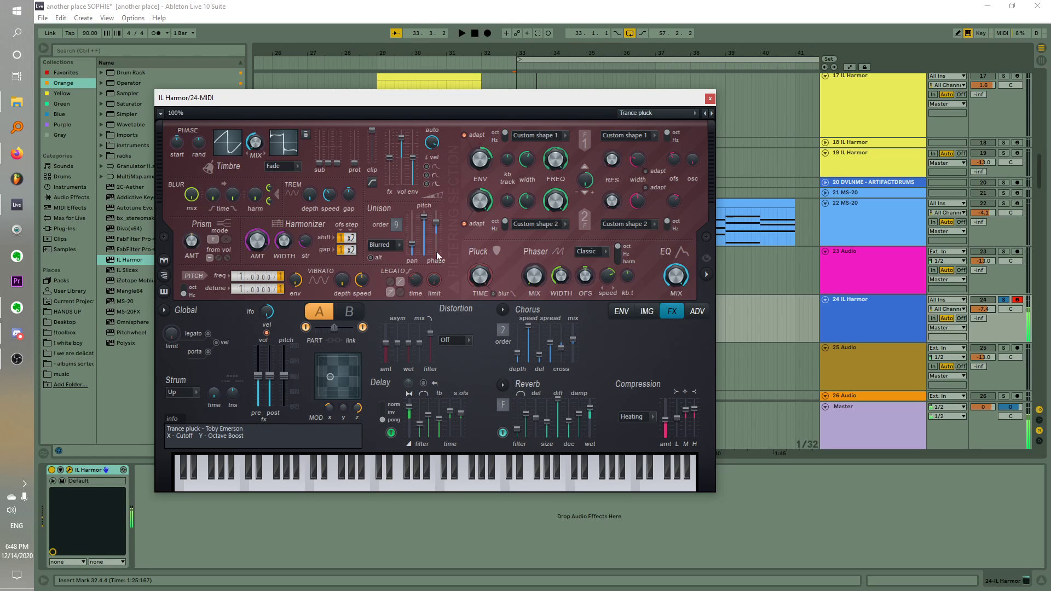
{"action": "left_click", "coordinate": [622, 113]}
{"action": "left_click", "coordinate": [650, 18]}
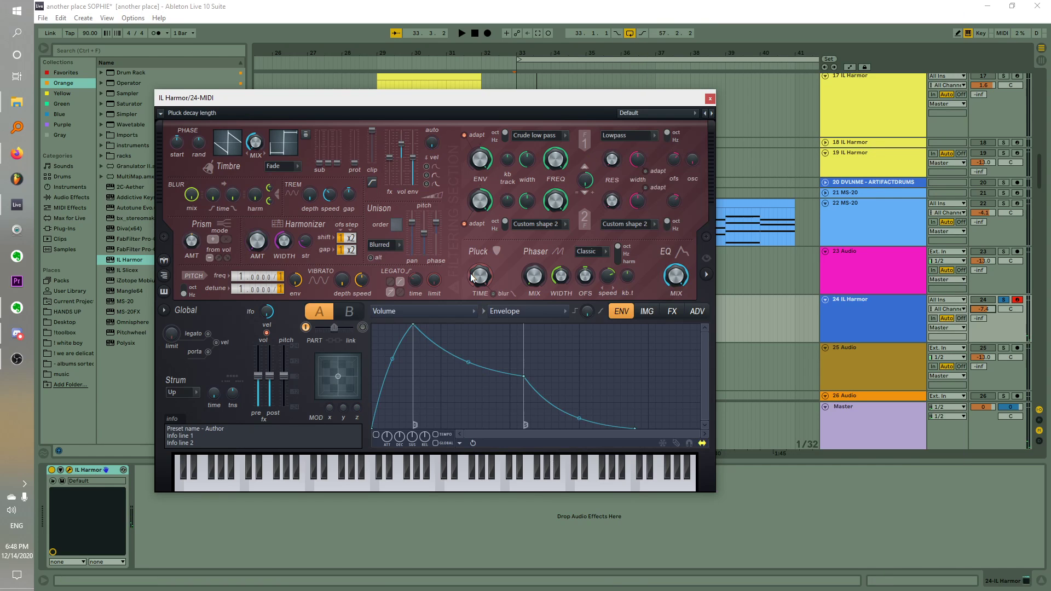
Try silencing timbre 1's upper harmonics with a point moved to harmonic 2, then delete that point
{"action": "left_click", "coordinate": [233, 147]}
{"action": "left_click_drag", "start_coordinate": [405, 411], "coordinate": [374, 429]}
{"action": "right_click", "coordinate": [373, 429]}
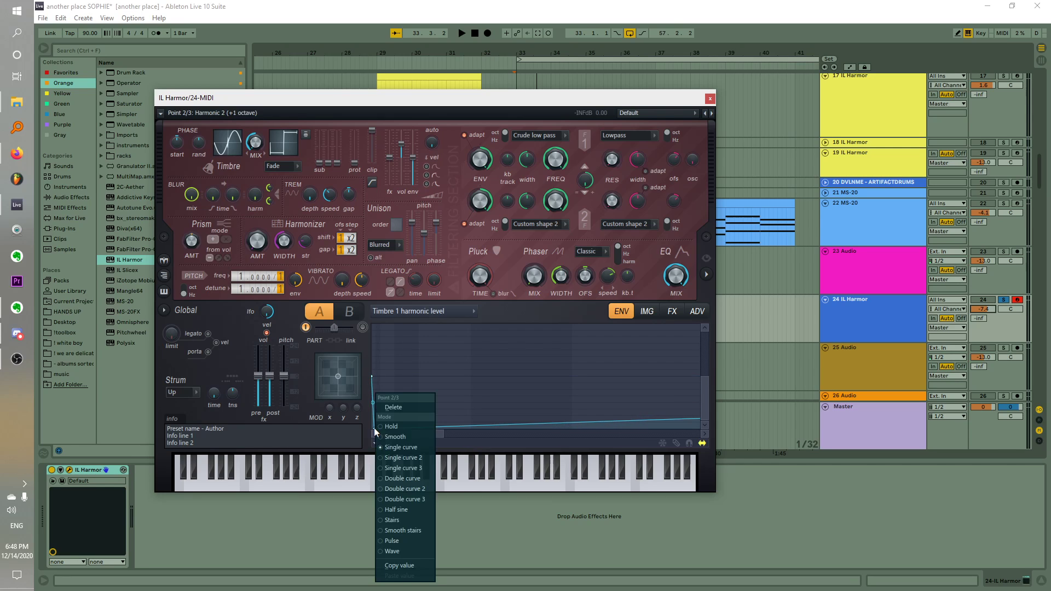
{"action": "left_click", "coordinate": [393, 407]}
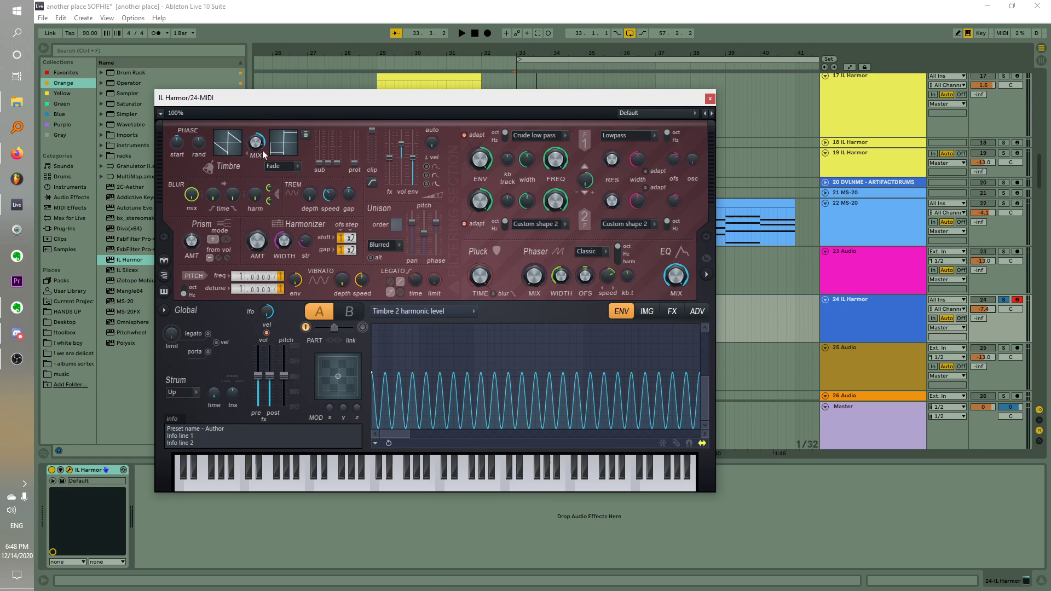
Compare the harmonic levels of timbre 1 and timbre 2
{"action": "left_click", "coordinate": [287, 144]}
{"action": "left_click", "coordinate": [227, 146]}
{"action": "left_click", "coordinate": [287, 144]}
{"action": "left_click", "coordinate": [234, 151]}
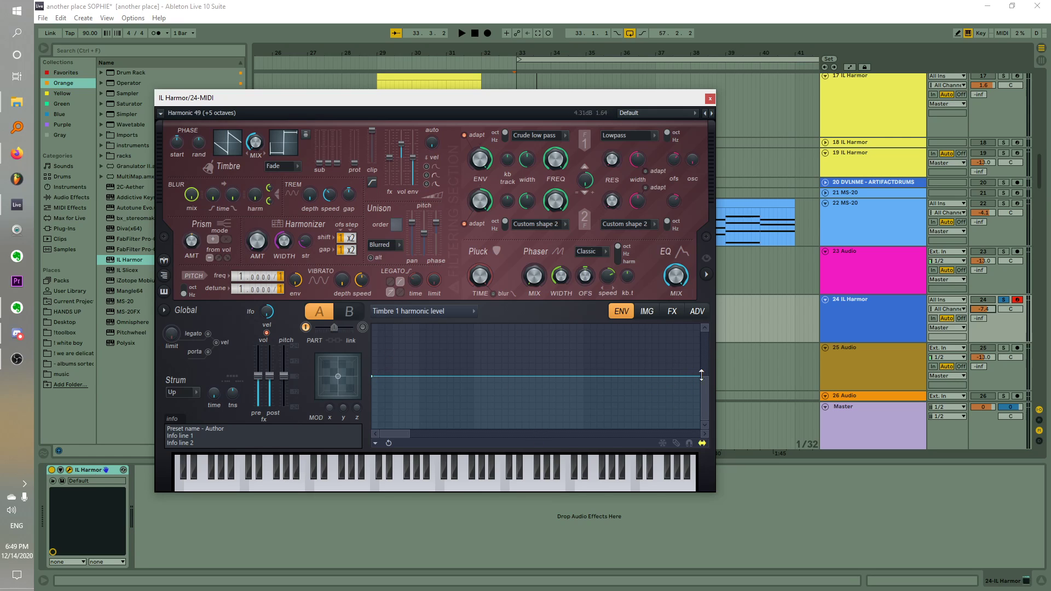
Turn timbre 1 into a sine wave by pulling its harmonic levels above the fundamental down to zero
{"action": "left_click_drag", "start_coordinate": [704, 378], "coordinate": [704, 328]}
{"action": "left_click_drag", "start_coordinate": [410, 434], "coordinate": [701, 434]}
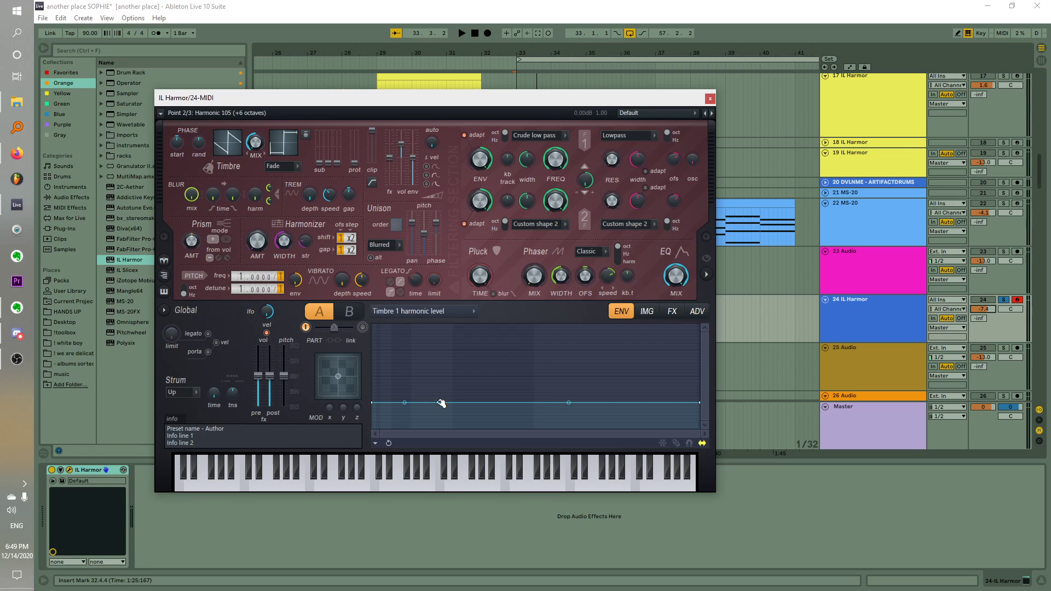
{"action": "left_click_drag", "start_coordinate": [440, 404], "coordinate": [364, 438]}
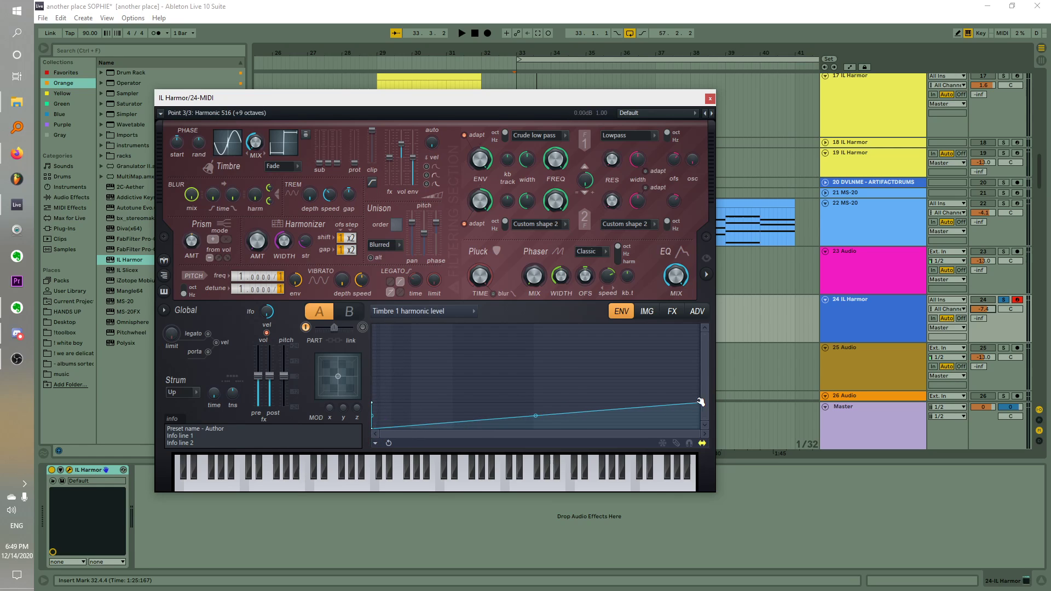
{"action": "left_click_drag", "start_coordinate": [699, 403], "coordinate": [699, 435]}
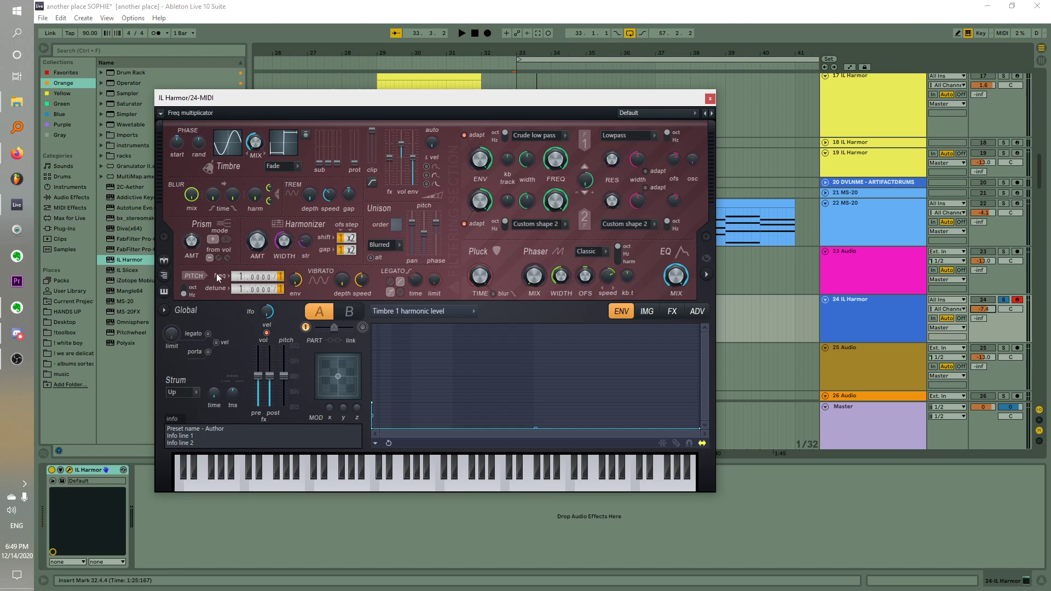
Try shifting the pitch frequency multiplier and restore it, then sweep the timbre 1 & 2 mix up and back to 0%
{"action": "left_click_drag", "start_coordinate": [281, 278], "coordinate": [282, 269]}
{"action": "left_click_drag", "start_coordinate": [283, 276], "coordinate": [282, 290]}
{"action": "left_click_drag", "start_coordinate": [257, 155], "coordinate": [256, 104]}
{"action": "left_click_drag", "start_coordinate": [257, 155], "coordinate": [258, 180]}
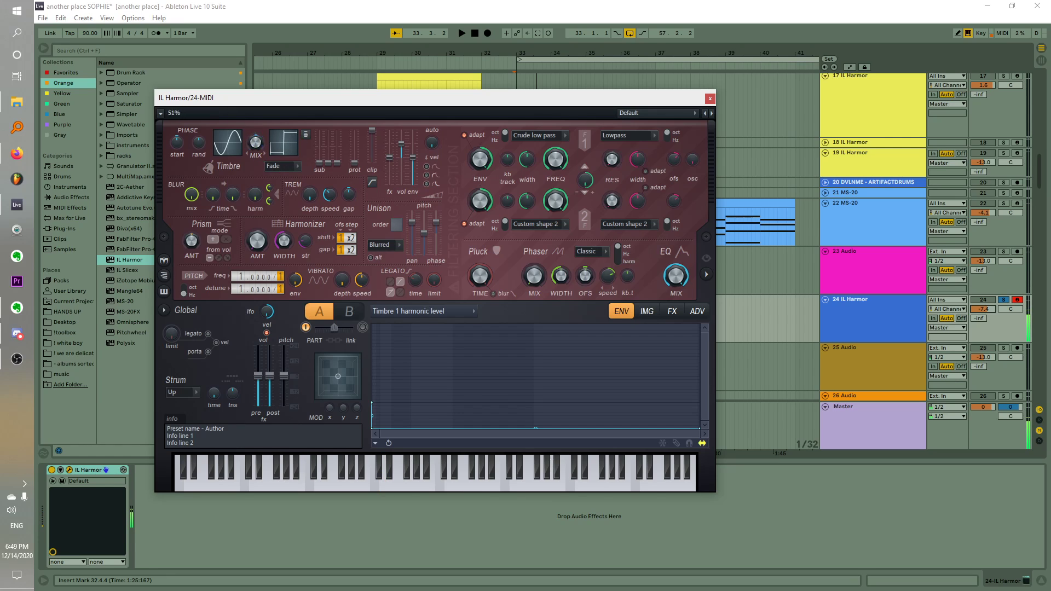
{"action": "left_click_drag", "start_coordinate": [256, 144], "coordinate": [256, 172]}
{"action": "right_click", "coordinate": [258, 147]}
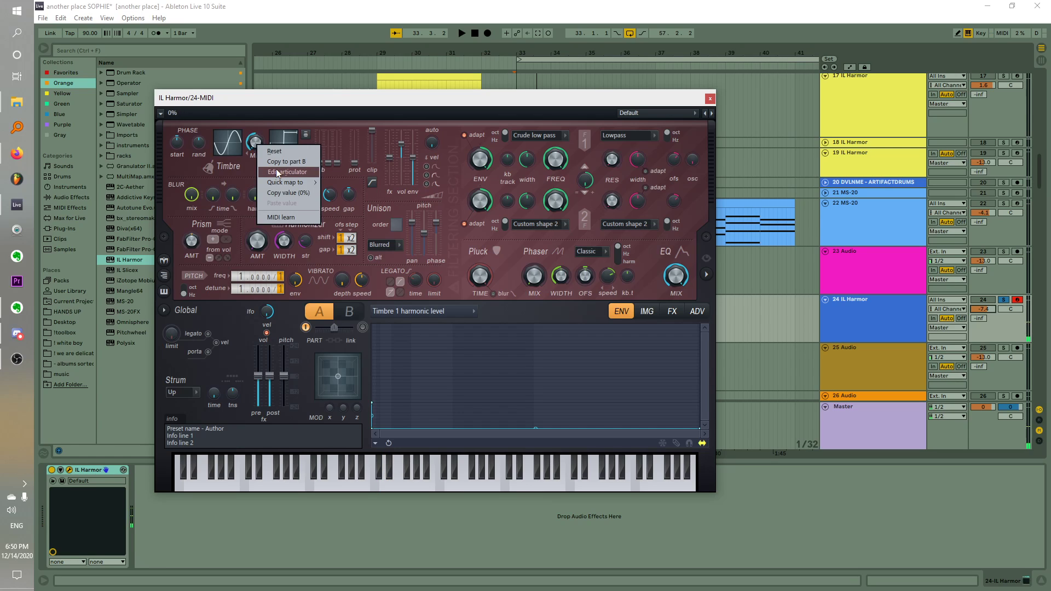
{"action": "left_click_drag", "start_coordinate": [249, 136], "coordinate": [249, 134]}
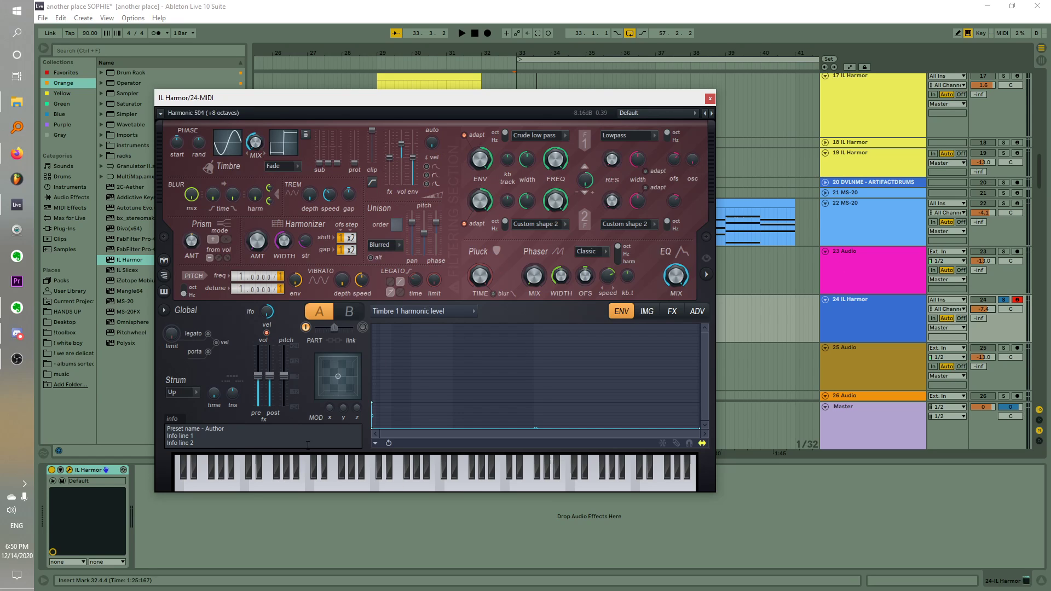
Adjust the timbre 1 & 2 mix and draw its articulator envelope as a concave decay from full level to zero
{"action": "right_click", "coordinate": [252, 149]}
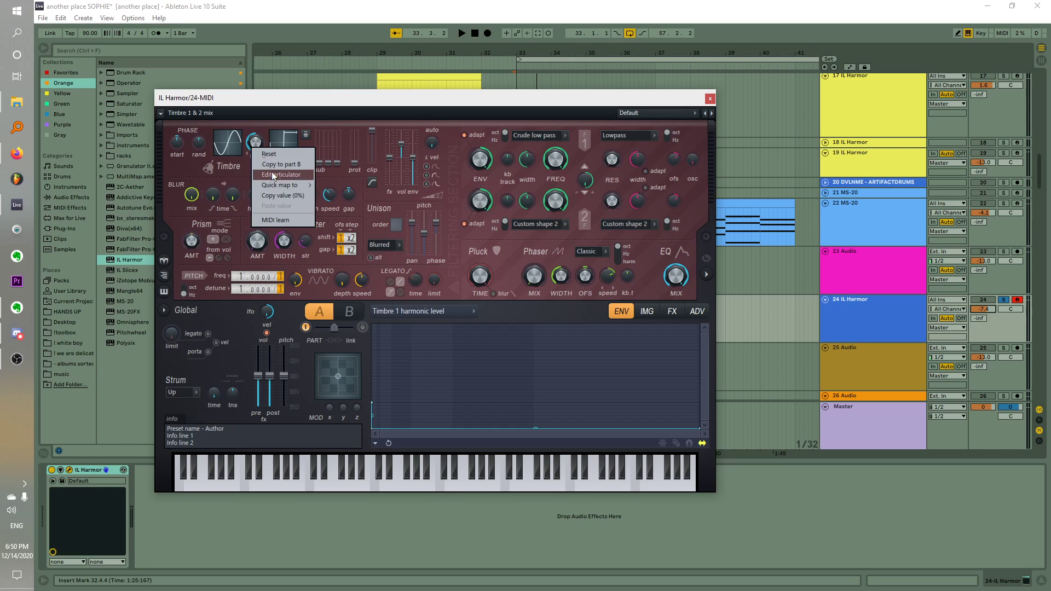
{"action": "left_click", "coordinate": [272, 177]}
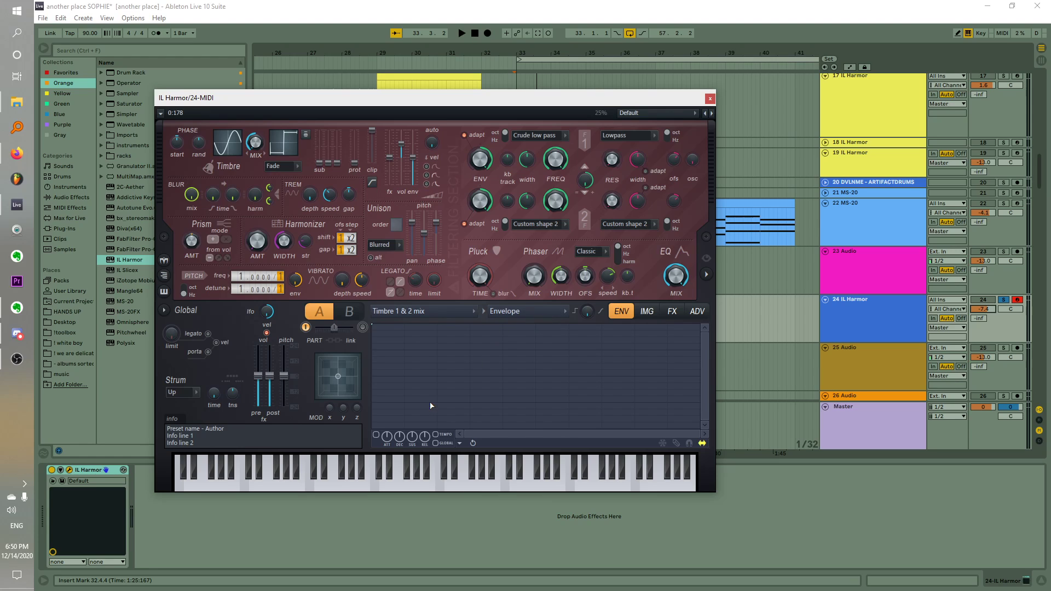
{"action": "left_click_drag", "start_coordinate": [255, 142], "coordinate": [255, 153]}
{"action": "left_click_drag", "start_coordinate": [464, 421], "coordinate": [501, 430]}
{"action": "left_click_drag", "start_coordinate": [436, 377], "coordinate": [436, 407]}
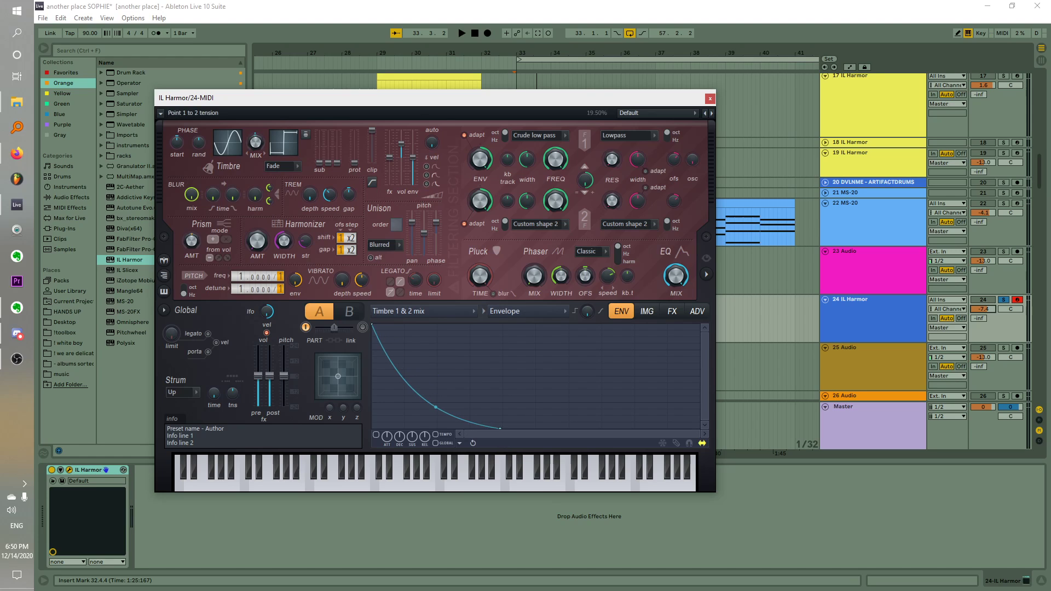
Toggle the timbre 1 & 2 mix envelope to compare it, leaving it enabled
{"action": "left_click", "coordinate": [377, 435]}
{"action": "left_click", "coordinate": [377, 436]}
{"action": "left_click", "coordinate": [378, 435]}
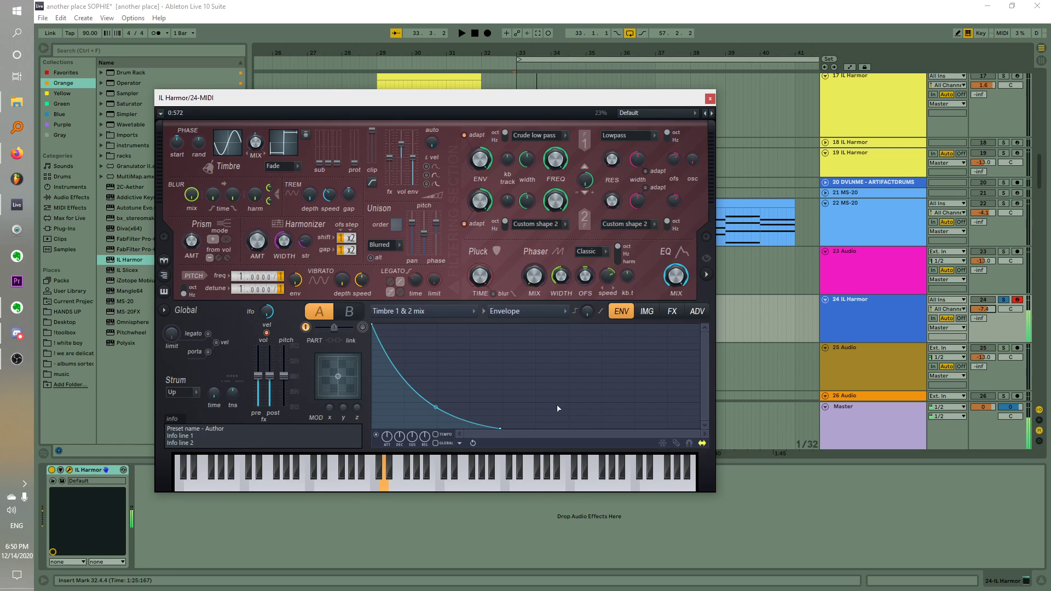
Deepen the decay curve of the timbre 1 & 2 mix envelope and lengthen the decay by moving its end point out
{"action": "left_click_drag", "start_coordinate": [436, 407], "coordinate": [436, 410]}
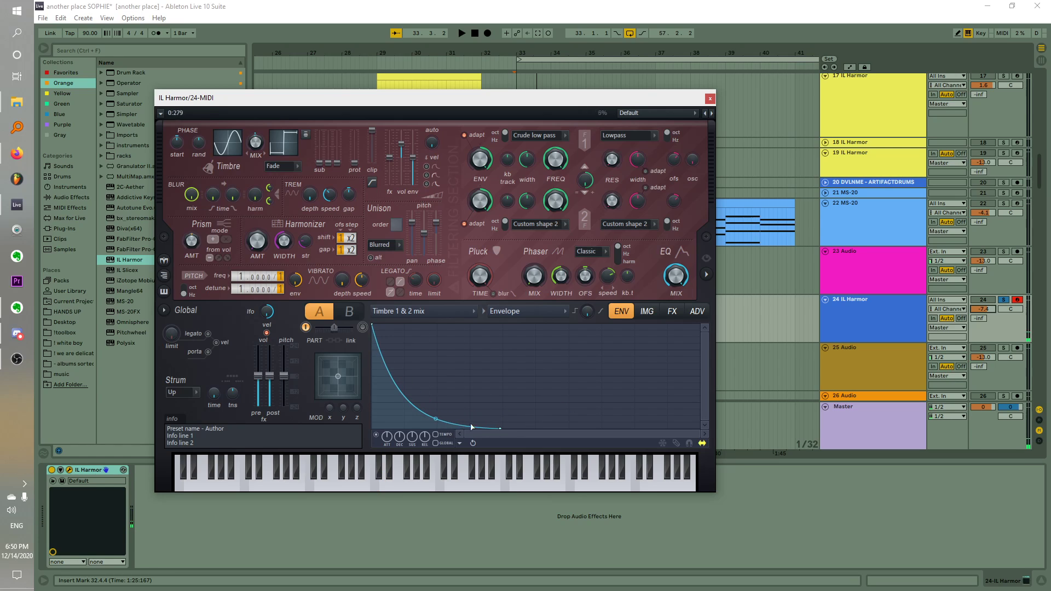
{"action": "left_click_drag", "start_coordinate": [500, 429], "coordinate": [576, 445]}
{"action": "key", "text": "s"}
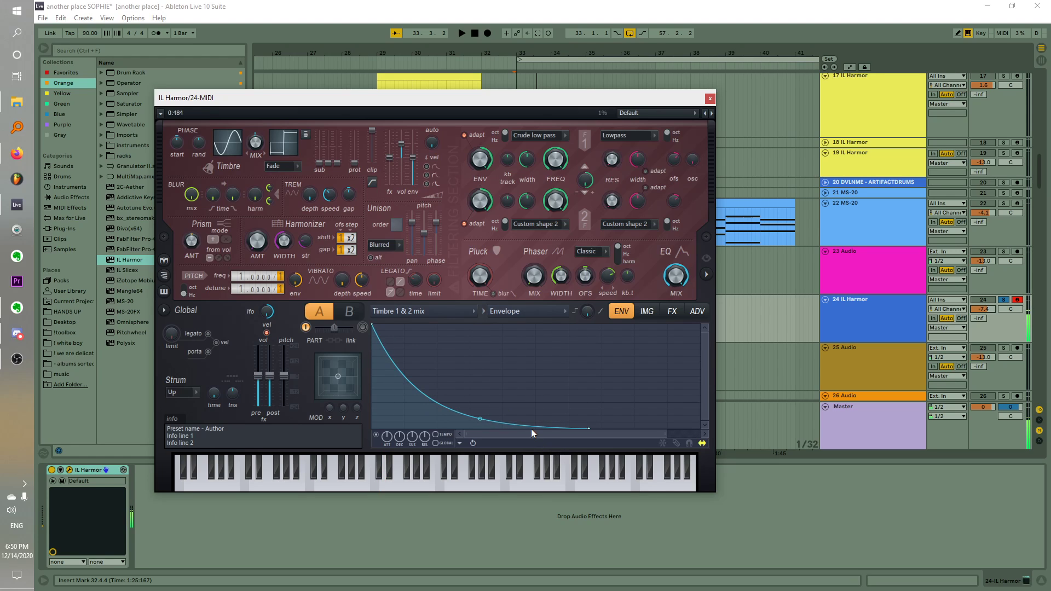
Play a pattern of three different notes repeatedly to audition the lengthened mix envelope
{"action": "key", "text": "s"}
{"action": "key", "text": "g"}
{"action": "key", "text": "h"}
{"action": "key", "text": "s"}
{"action": "key", "text": "h"}
{"action": "key", "text": "g"}
{"action": "key", "text": "s"}
{"action": "key", "text": "h"}
{"action": "key", "text": "g"}
{"action": "key", "text": "s"}
{"action": "key", "text": "h"}
{"action": "key", "text": "g"}
{"action": "key", "text": "h"}
{"action": "key", "text": "s"}
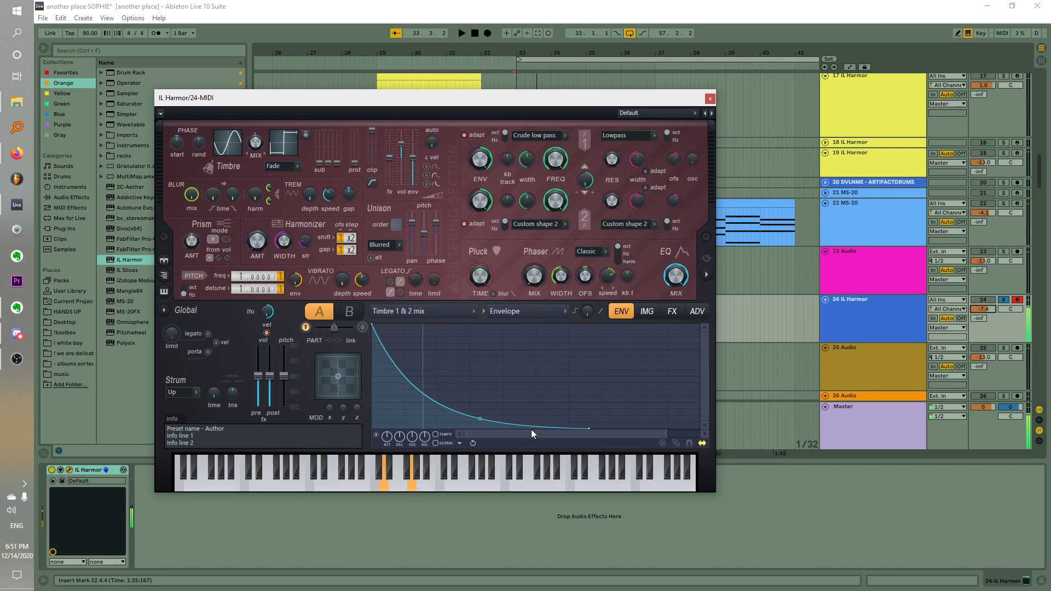
{"action": "key", "text": "s"}
{"action": "key", "text": "g"}
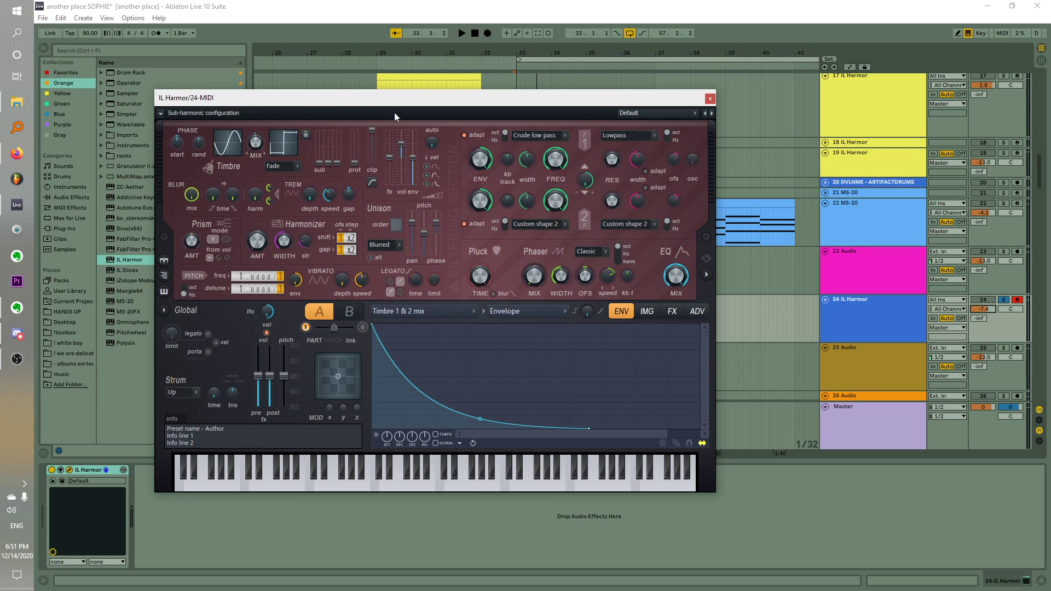
Show the spectral display section and expand it to its wider size
{"action": "left_click", "coordinate": [706, 275]}
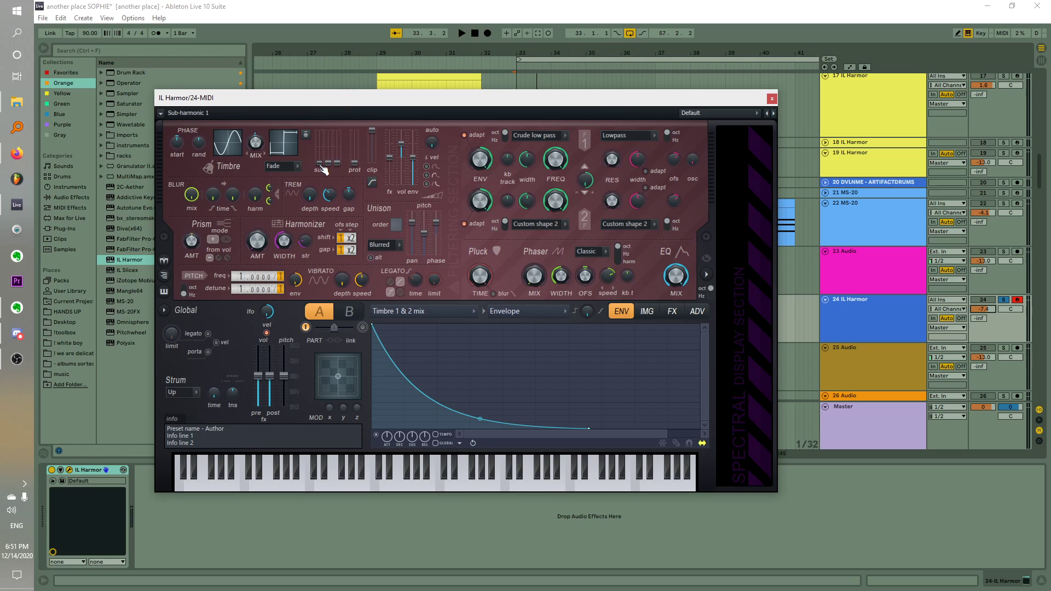
{"action": "mouse_move", "coordinate": [319, 162]}
{"action": "left_mouse_down"}
{"action": "mouse_move", "coordinate": [319, 131]}
{"action": "mouse_move", "coordinate": [321, 167]}
{"action": "left_mouse_up"}
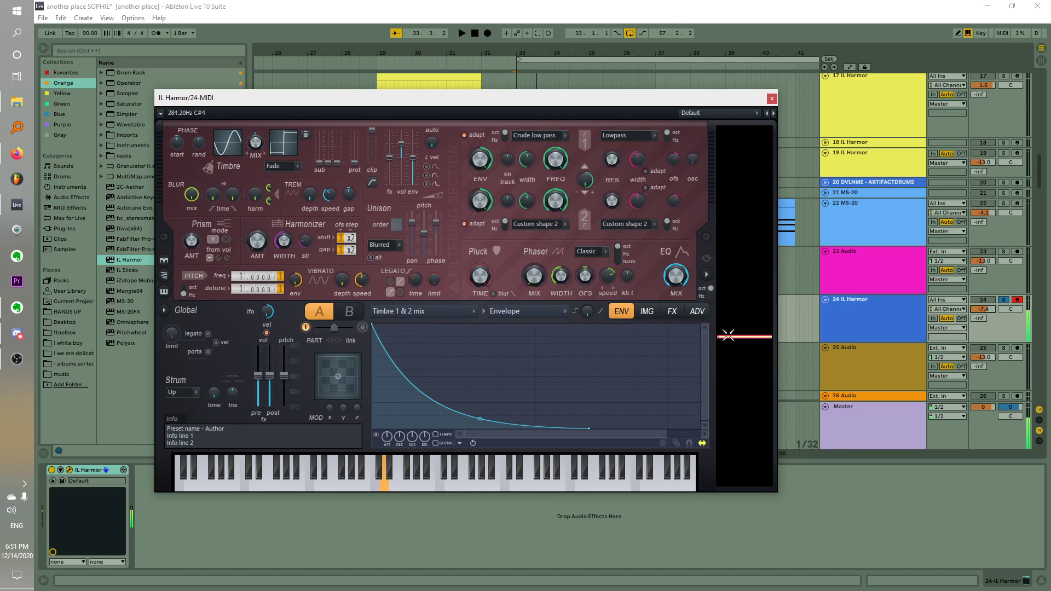
{"action": "left_click", "coordinate": [707, 276]}
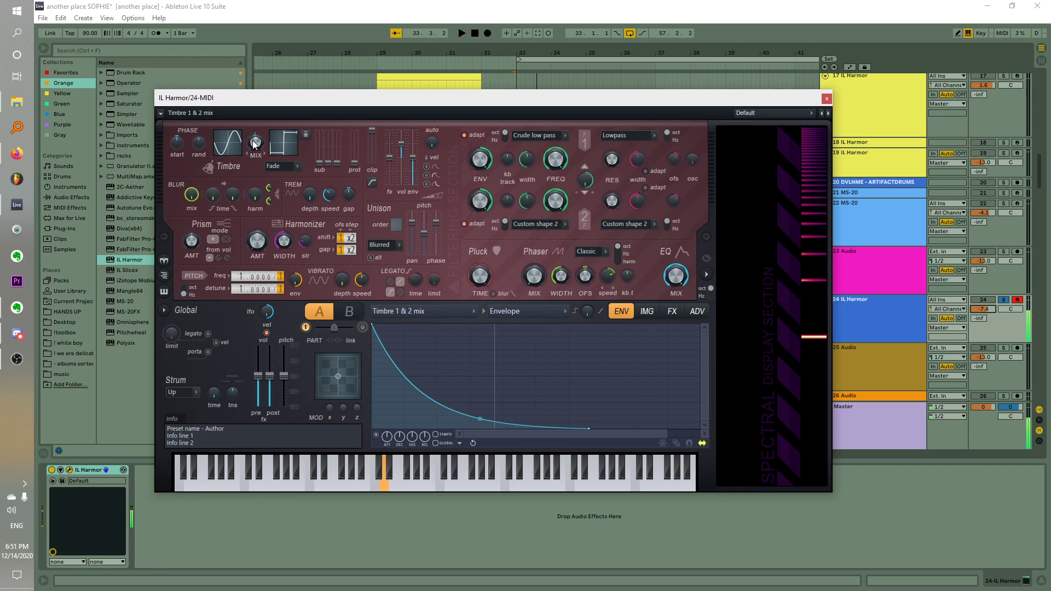
Try raising the sub-harmonic levels one after another, starting with sub-harmonic 1 at 6.0 dB, and return them all to zero
{"action": "left_click_drag", "start_coordinate": [320, 164], "coordinate": [321, 132]}
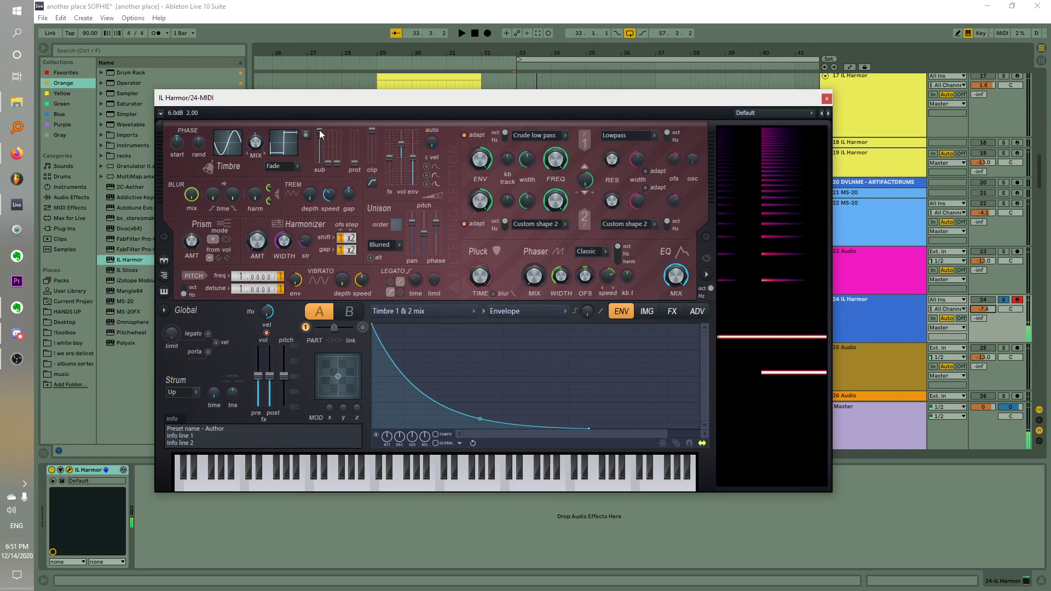
{"action": "mouse_move", "coordinate": [319, 132]}
{"action": "left_mouse_down"}
{"action": "mouse_move", "coordinate": [320, 163]}
{"action": "mouse_move", "coordinate": [329, 131]}
{"action": "mouse_move", "coordinate": [328, 163]}
{"action": "mouse_move", "coordinate": [340, 130]}
{"action": "left_mouse_up"}
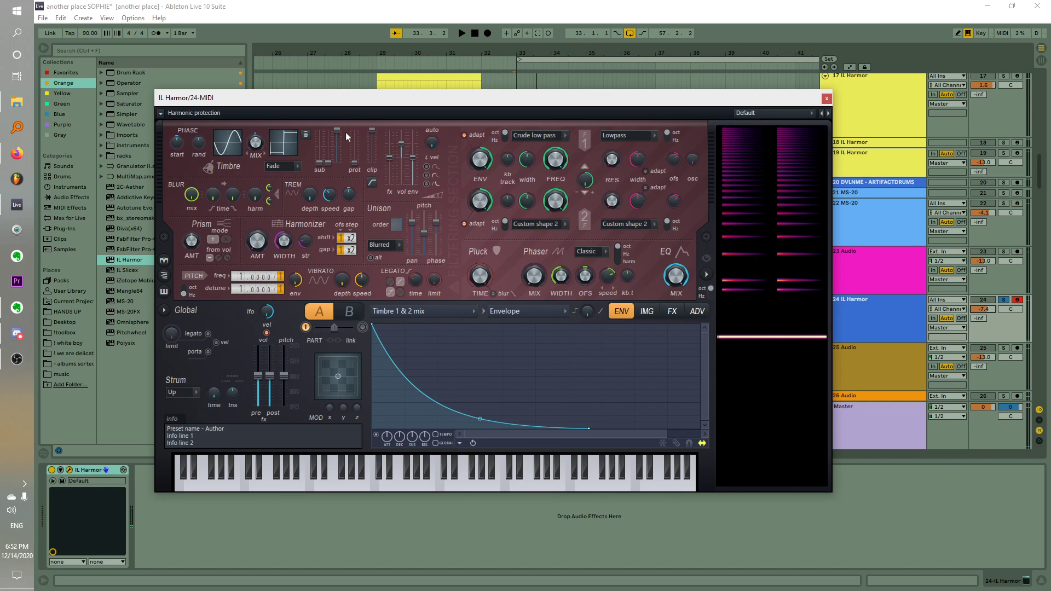
{"action": "left_click_drag", "start_coordinate": [338, 130], "coordinate": [337, 163]}
{"action": "left_click_drag", "start_coordinate": [378, 137], "coordinate": [377, 146]}
Show timbre 1's harmonic level, and in the !toolbox place expand the wf folder and its AKWF_0011 subfolder
{"action": "left_click", "coordinate": [240, 149]}
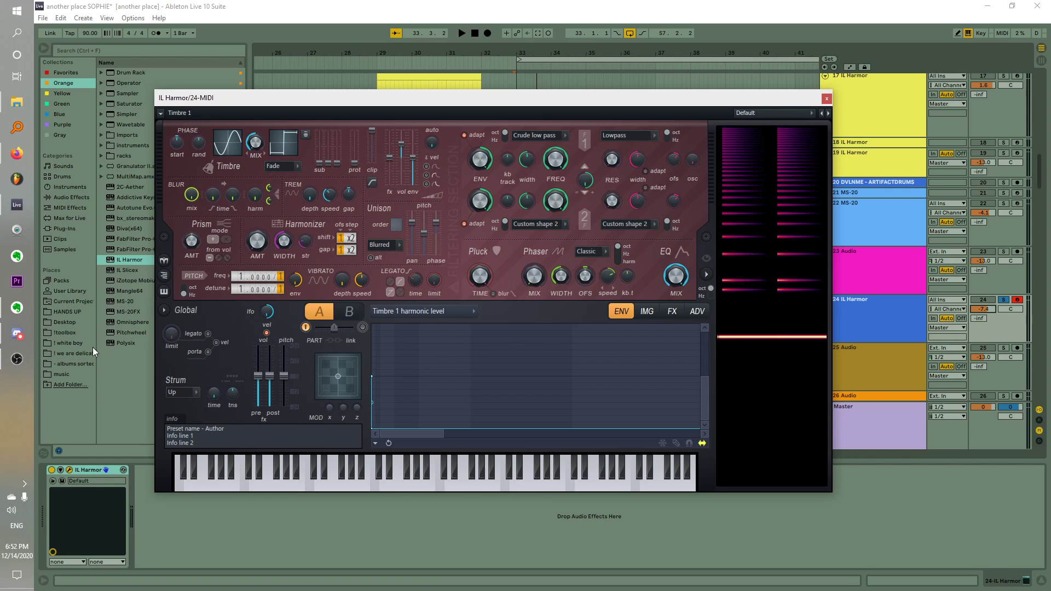
{"action": "left_click", "coordinate": [64, 332]}
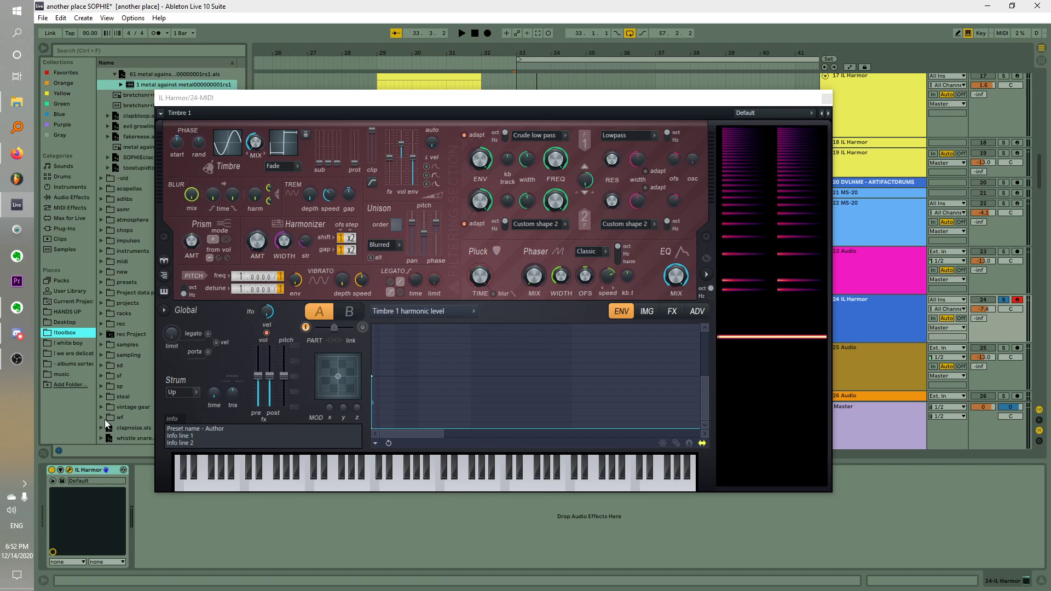
{"action": "left_click", "coordinate": [102, 418]}
{"action": "left_click_drag", "start_coordinate": [266, 100], "coordinate": [399, 101]}
{"action": "scroll", "coordinate": [153, 379], "scroll_direction": "down", "scroll_amount": 2}
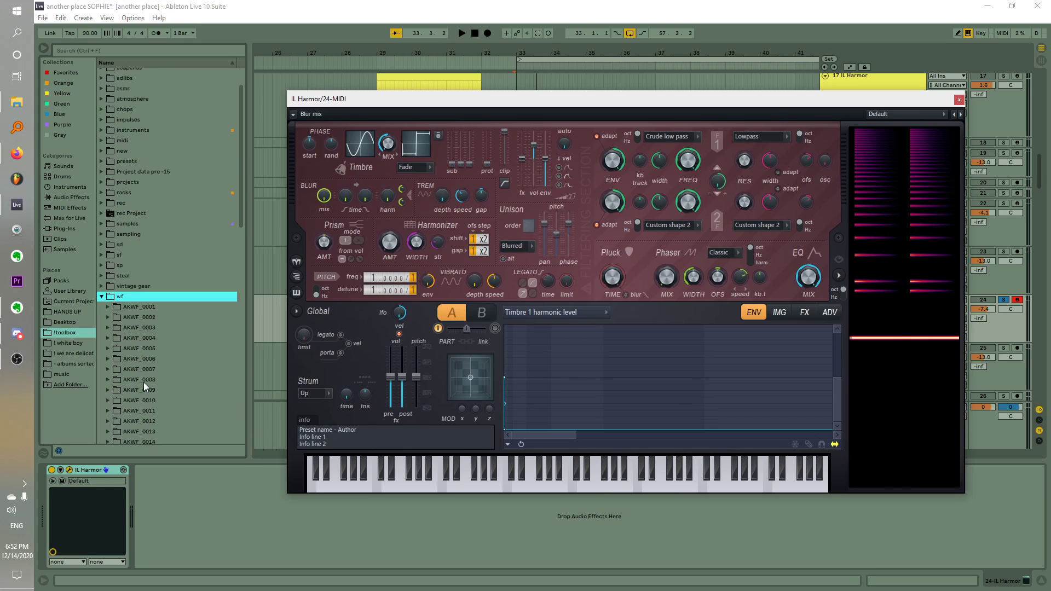
{"action": "scroll", "coordinate": [144, 382], "scroll_direction": "down", "scroll_amount": 1}
{"action": "left_click", "coordinate": [141, 372]}
{"action": "scroll", "coordinate": [116, 383], "scroll_direction": "down", "scroll_amount": 5}
{"action": "left_click", "coordinate": [108, 353]}
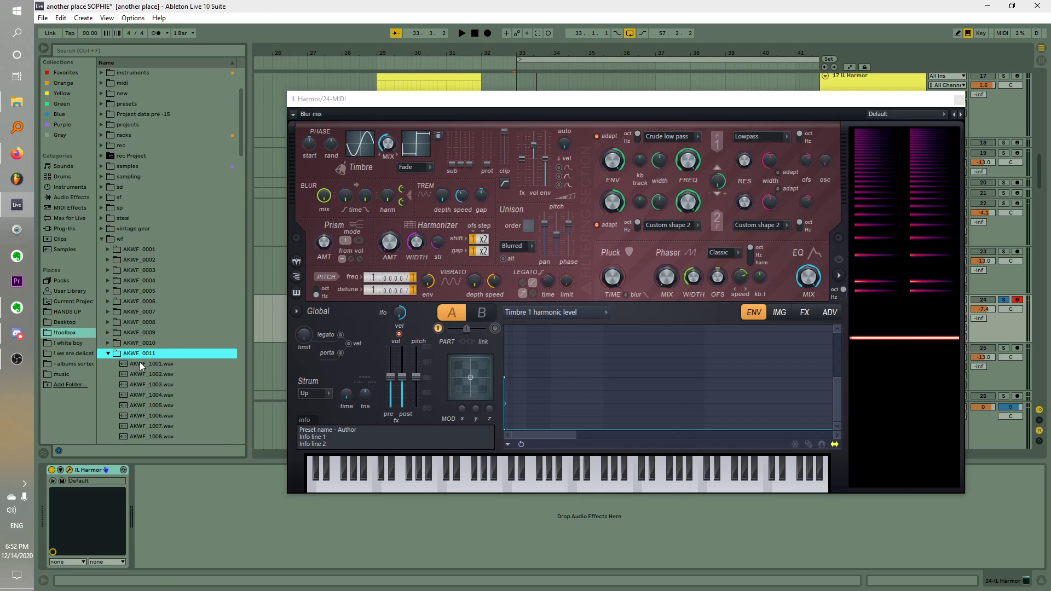
Try the single-cycle waveforms AKWF_1001.wav, AKWF_1007.wav and AKWF_1010.wav in turn as timbre 1
{"action": "left_click_drag", "start_coordinate": [140, 364], "coordinate": [360, 148]}
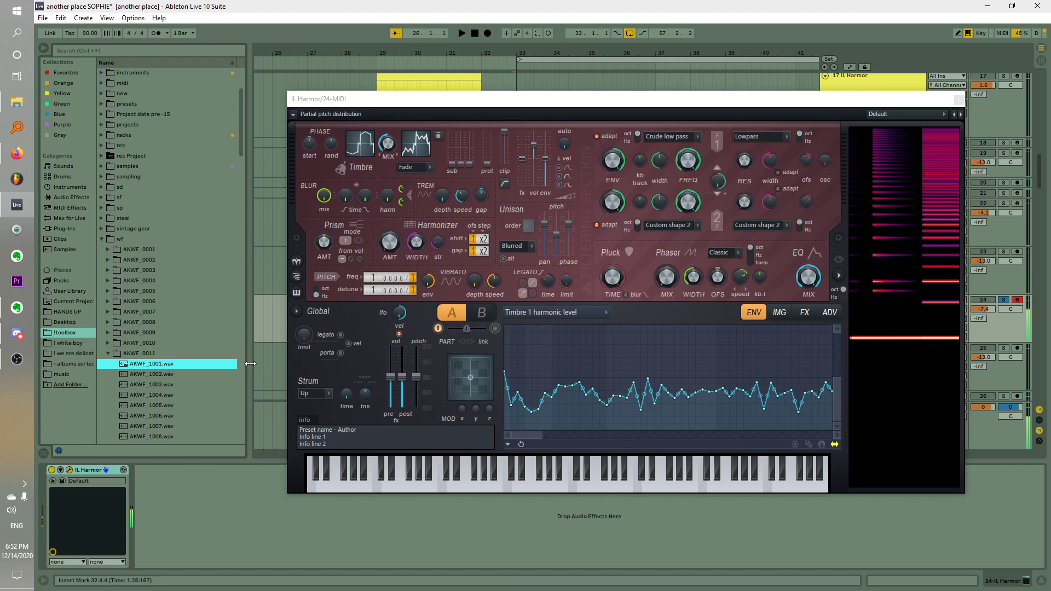
{"action": "scroll", "coordinate": [172, 380], "scroll_direction": "down", "scroll_amount": 3}
{"action": "left_click_drag", "start_coordinate": [152, 379], "coordinate": [365, 164]}
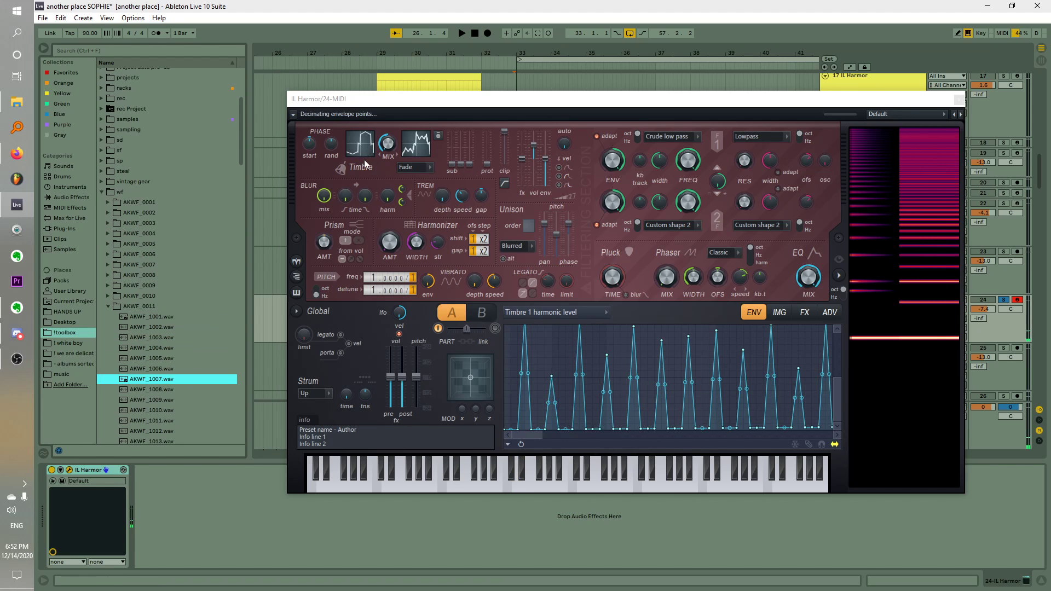
{"action": "scroll", "coordinate": [191, 394], "scroll_direction": "down", "scroll_amount": 2}
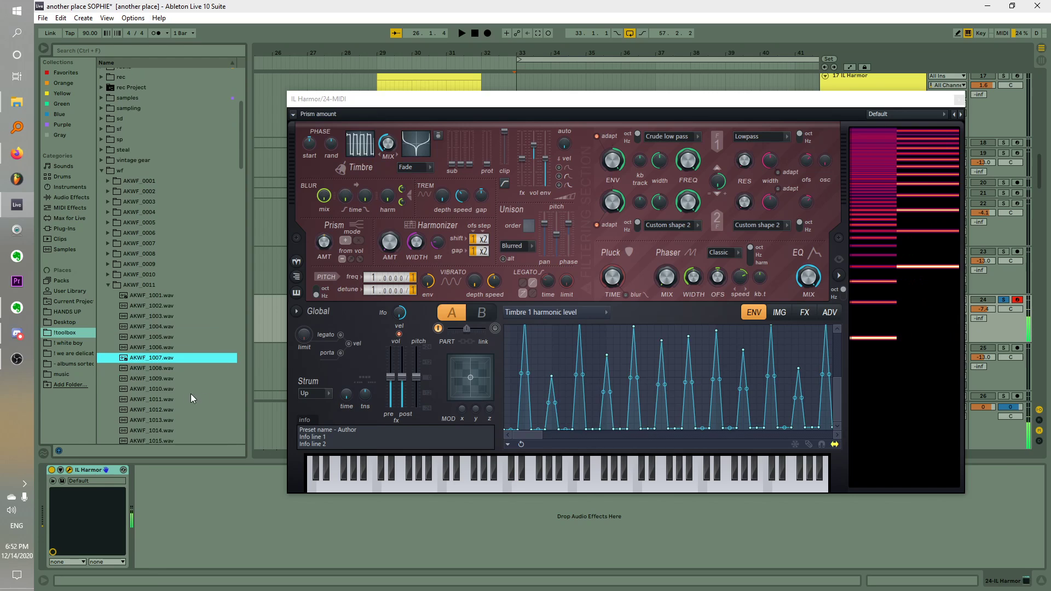
{"action": "left_click_drag", "start_coordinate": [191, 393], "coordinate": [193, 360]}
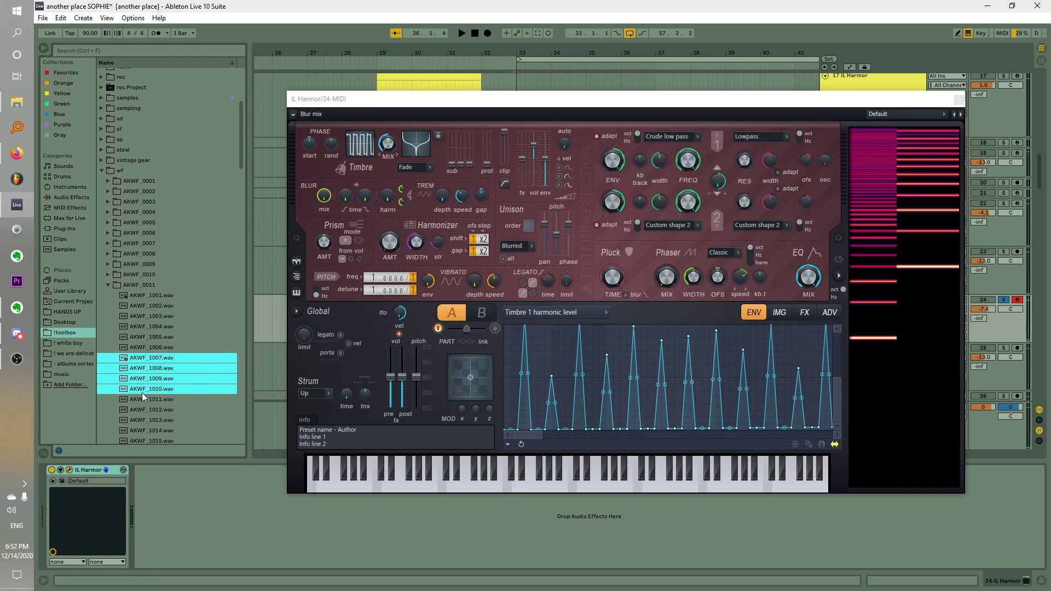
{"action": "left_click_drag", "start_coordinate": [142, 391], "coordinate": [373, 149]}
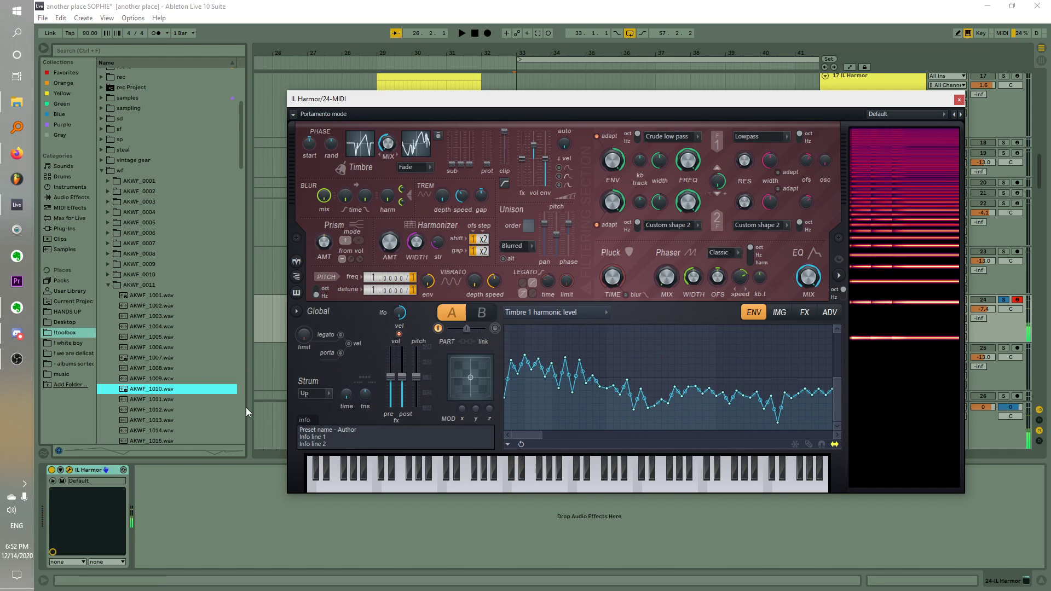
Try AKWF_1014.wav as timbre 1, followed by AKWF_1005.wav and each preceding file down to AKWF_1001.wav
{"action": "scroll", "coordinate": [170, 408], "scroll_direction": "down", "scroll_amount": 1}
{"action": "left_click_drag", "start_coordinate": [170, 408], "coordinate": [354, 156]}
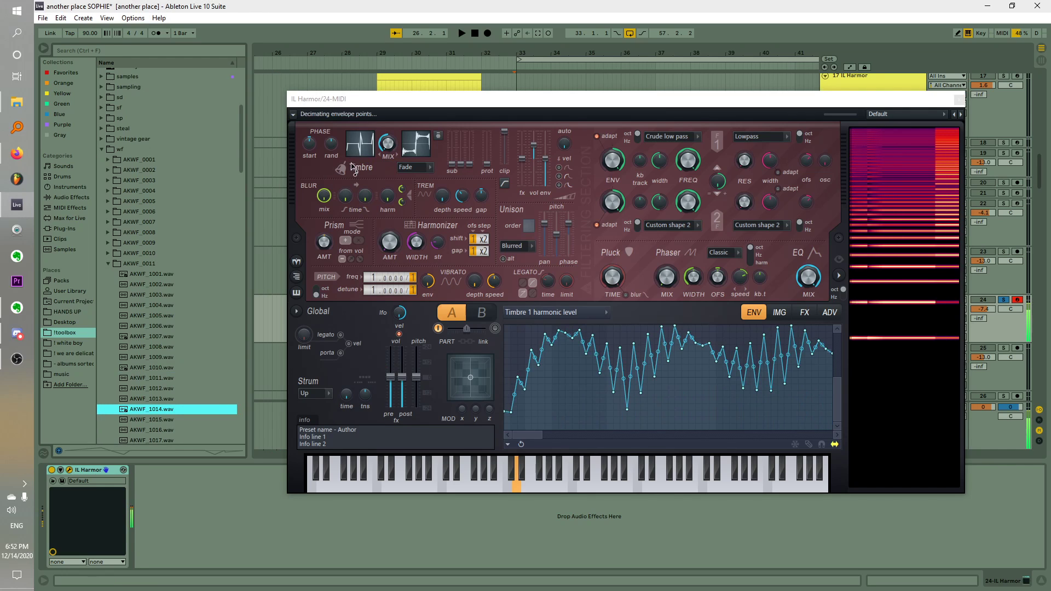
{"action": "left_click_drag", "start_coordinate": [177, 317], "coordinate": [362, 150]}
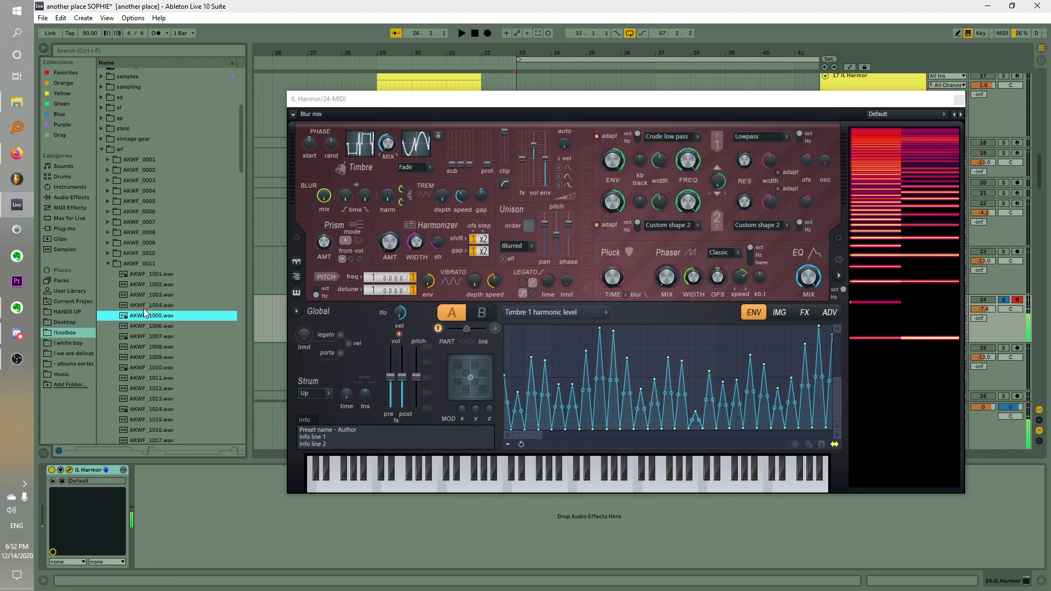
{"action": "left_click_drag", "start_coordinate": [147, 306], "coordinate": [361, 159]}
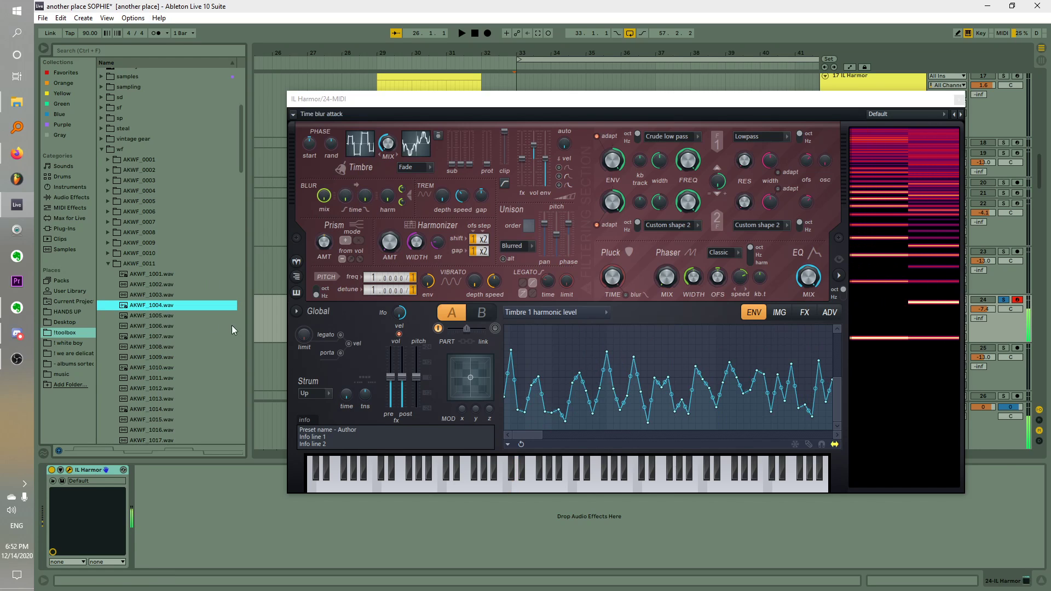
{"action": "left_click_drag", "start_coordinate": [155, 295], "coordinate": [366, 156]}
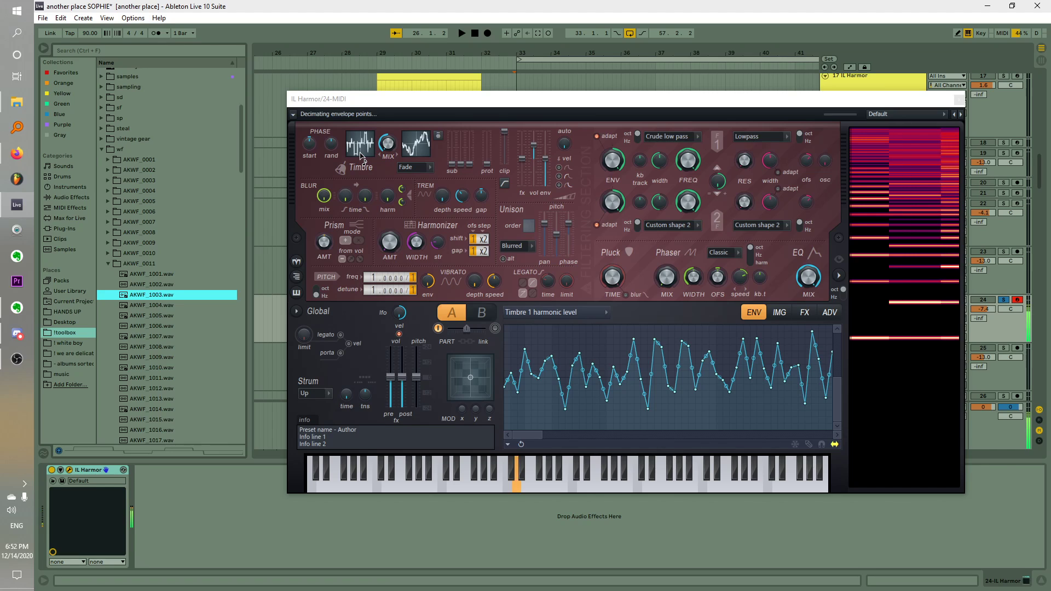
{"action": "key", "text": "Up"}
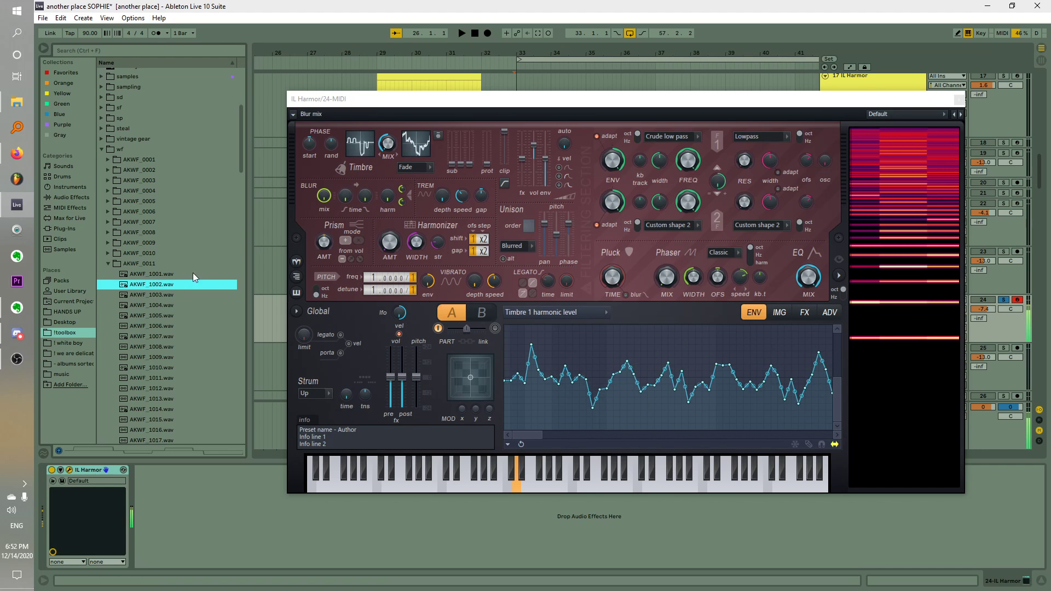
{"action": "left_click_drag", "start_coordinate": [193, 273], "coordinate": [397, 147]}
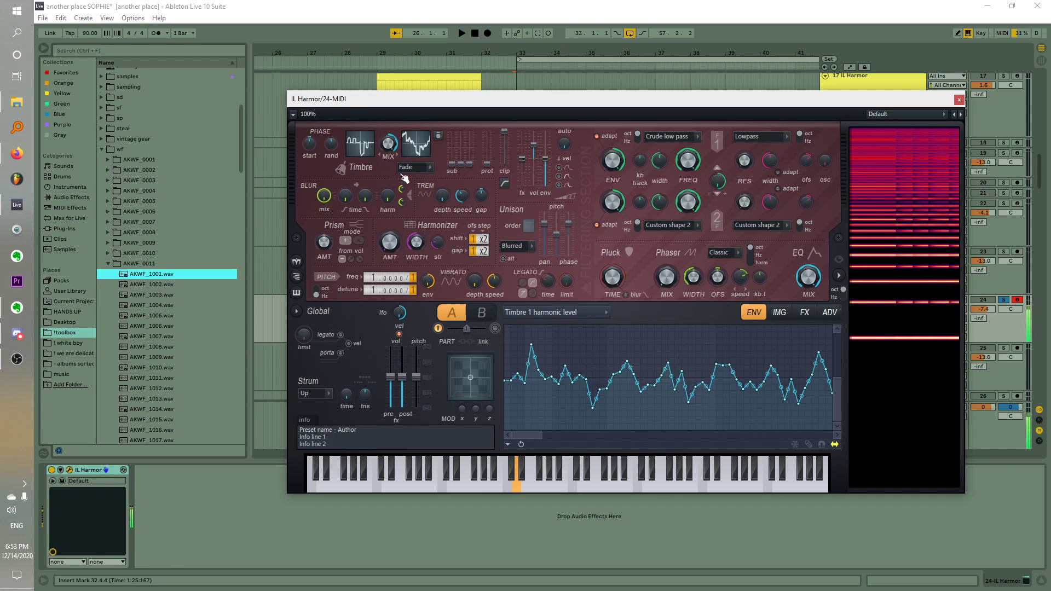
Try the Subtract, Multiply and Pluck timbre blending modes, and set the blending mode to Minimum
{"action": "left_click", "coordinate": [411, 167]}
{"action": "left_click", "coordinate": [416, 191]}
{"action": "left_click", "coordinate": [412, 167]}
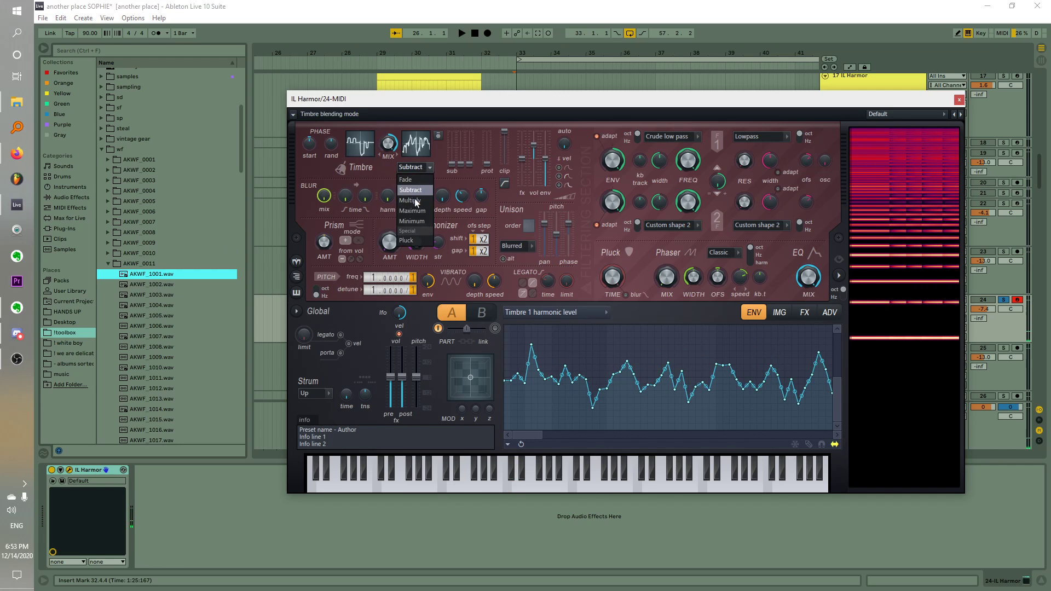
{"action": "left_click", "coordinate": [414, 200]}
{"action": "left_click", "coordinate": [413, 167]}
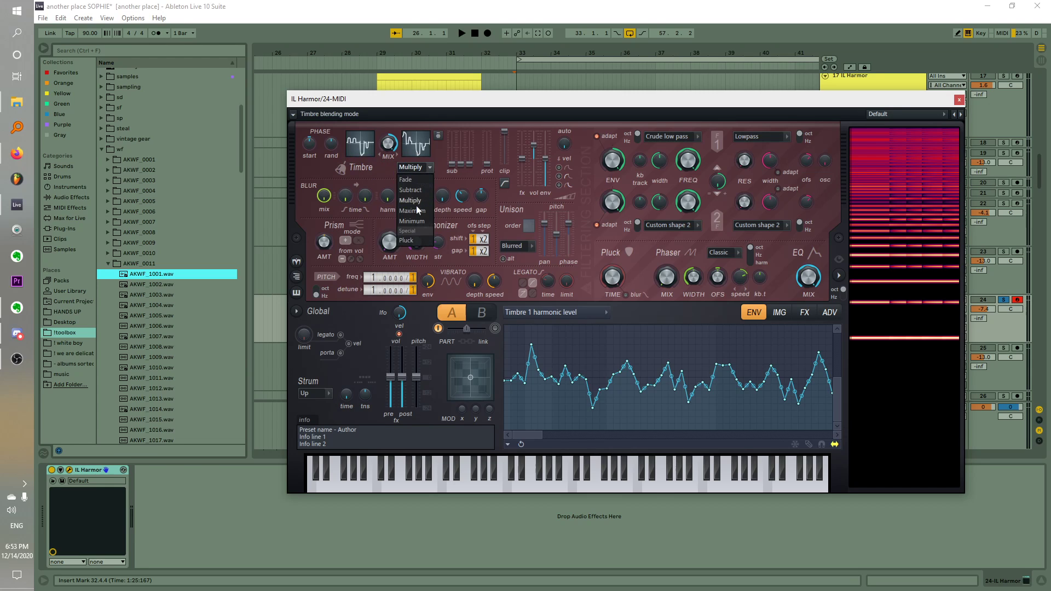
{"action": "left_click", "coordinate": [418, 241]}
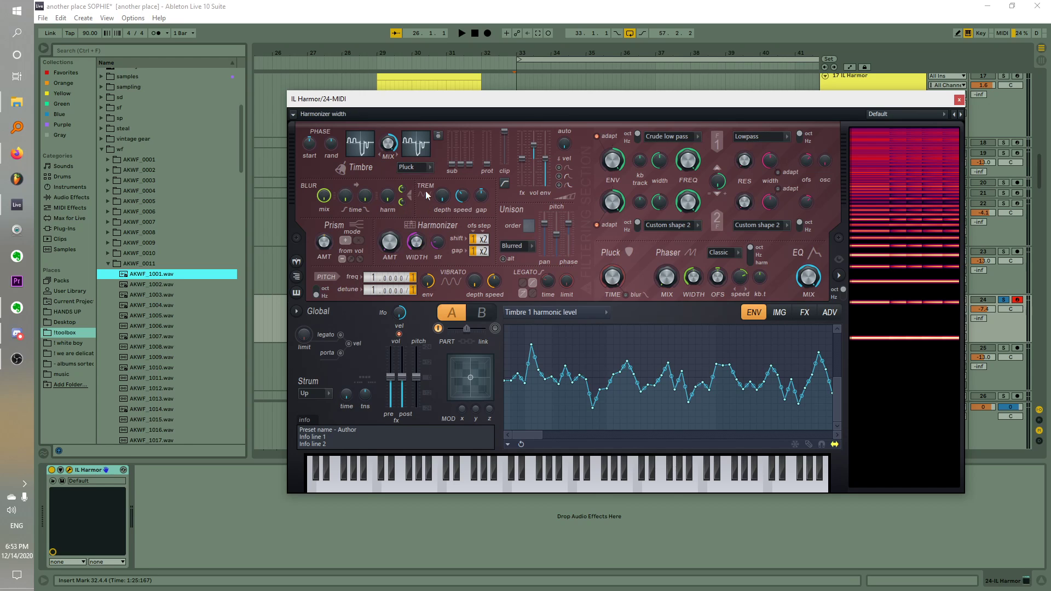
{"action": "left_click", "coordinate": [414, 167]}
{"action": "left_click", "coordinate": [412, 225]}
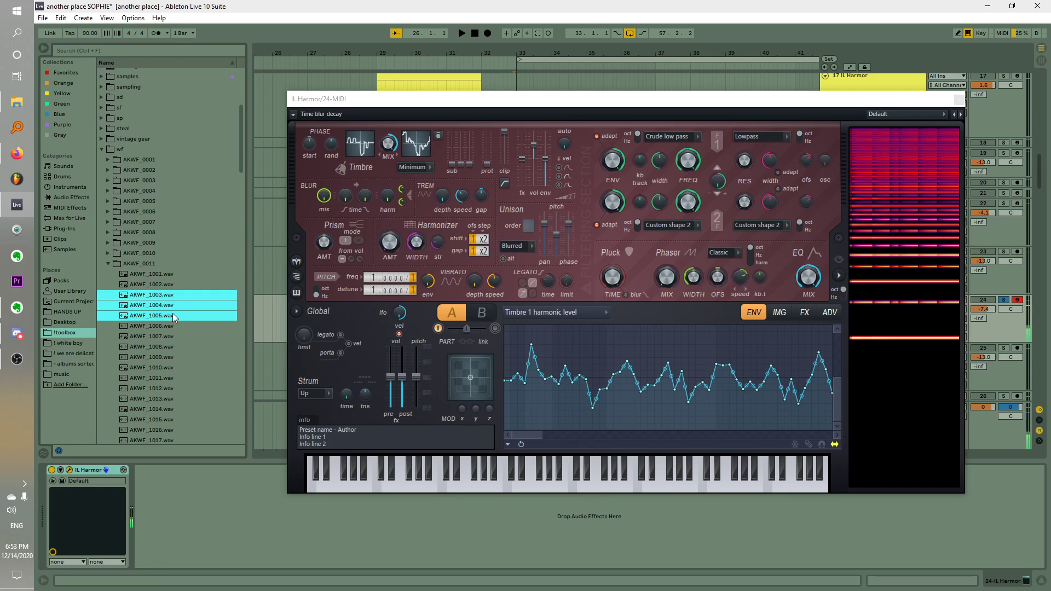
Load AKWF_1005.wav into timbre 1 and replace it with AKWF_1006.wav
{"action": "left_click_drag", "start_coordinate": [159, 316], "coordinate": [365, 152]}
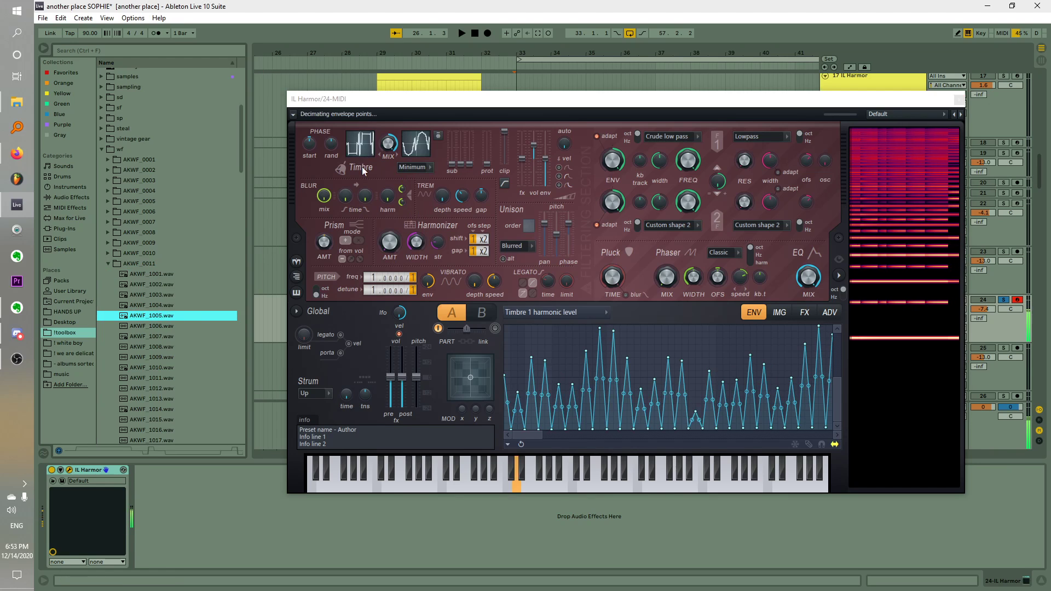
{"action": "left_click_drag", "start_coordinate": [159, 327], "coordinate": [388, 167]}
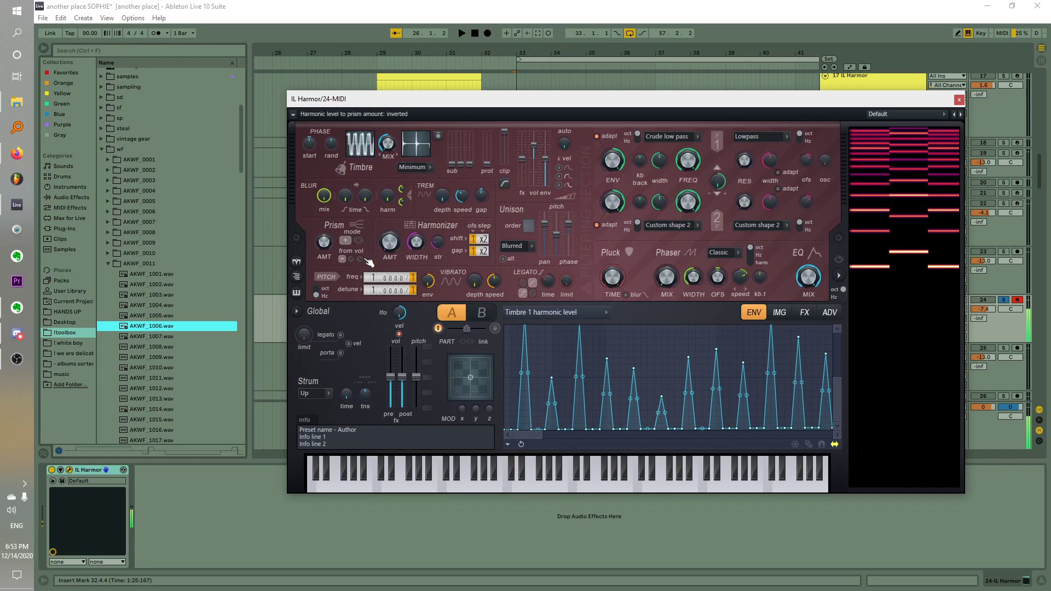
Try different pitch frequency divisors and multipliers, including x2.0000 and x4.0000, and restore the frequency to 1.0000
{"action": "left_click_drag", "start_coordinate": [412, 278], "coordinate": [413, 271]}
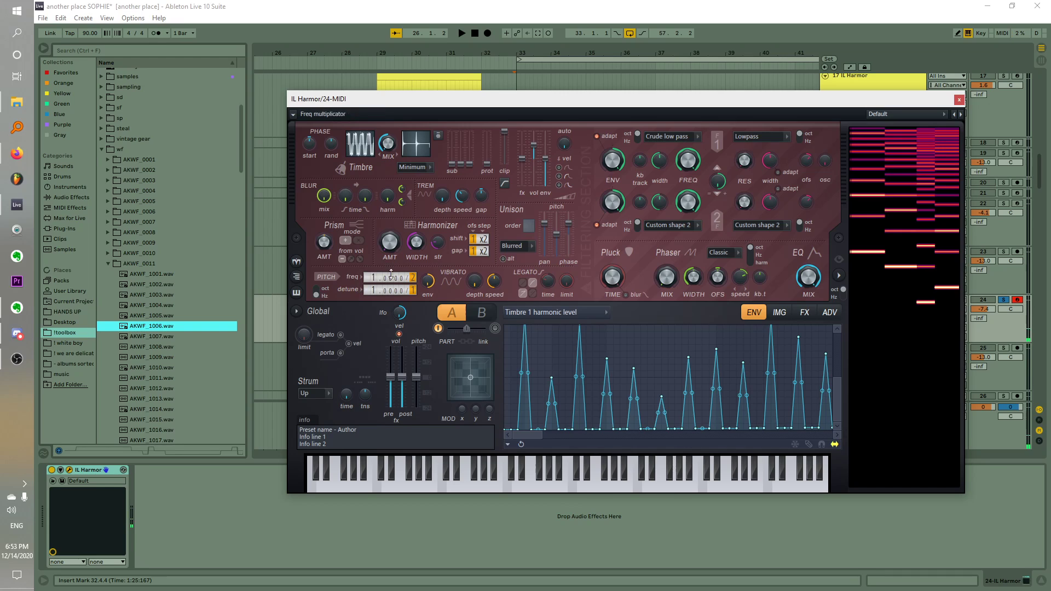
{"action": "left_click_drag", "start_coordinate": [412, 273], "coordinate": [412, 280]}
{"action": "left_click_drag", "start_coordinate": [412, 277], "coordinate": [374, 273]}
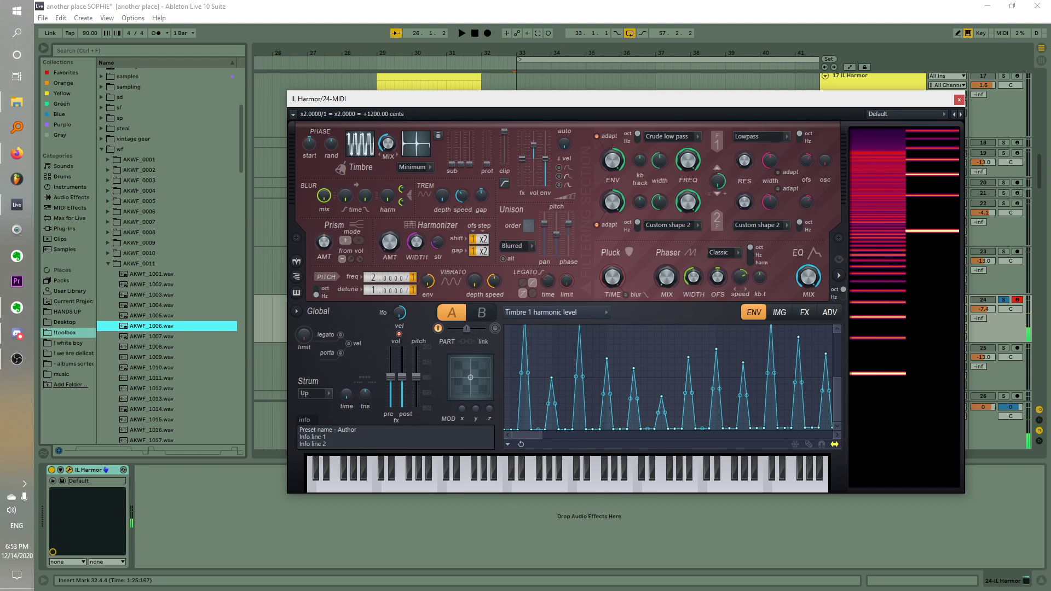
{"action": "left_click_drag", "start_coordinate": [372, 274], "coordinate": [372, 270]}
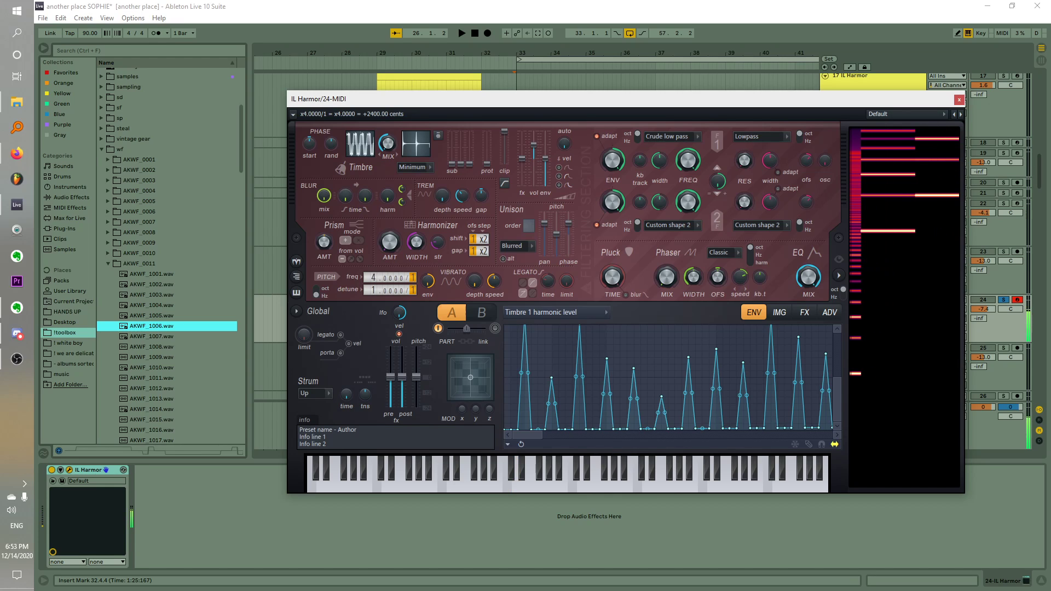
{"action": "left_click_drag", "start_coordinate": [372, 275], "coordinate": [373, 274]}
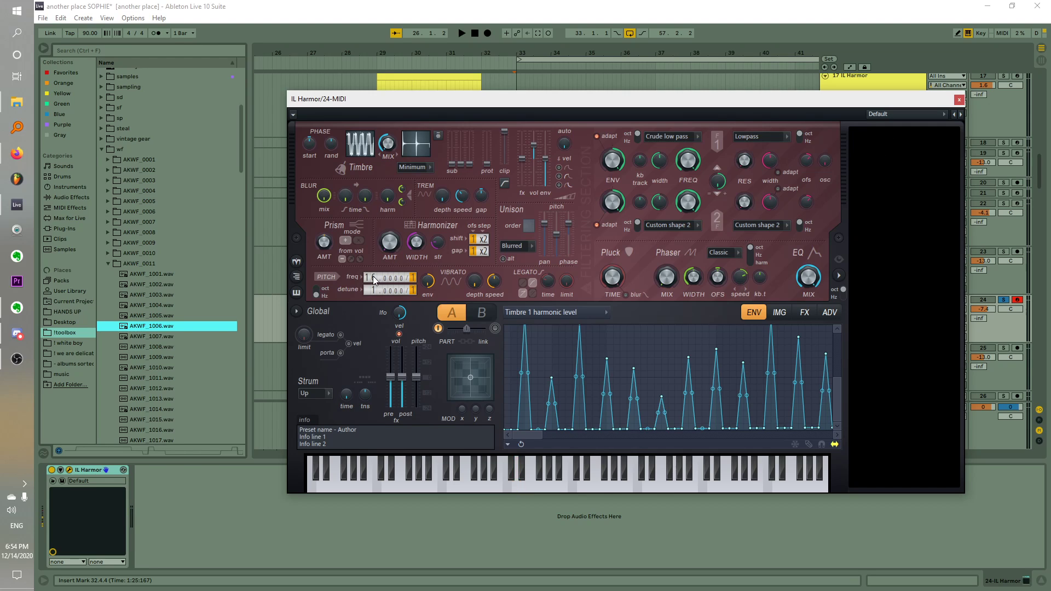
{"action": "mouse_move", "coordinate": [373, 276]}
{"action": "left_mouse_down"}
{"action": "mouse_move", "coordinate": [373, 323]}
{"action": "mouse_move", "coordinate": [372, 292]}
{"action": "left_mouse_up"}
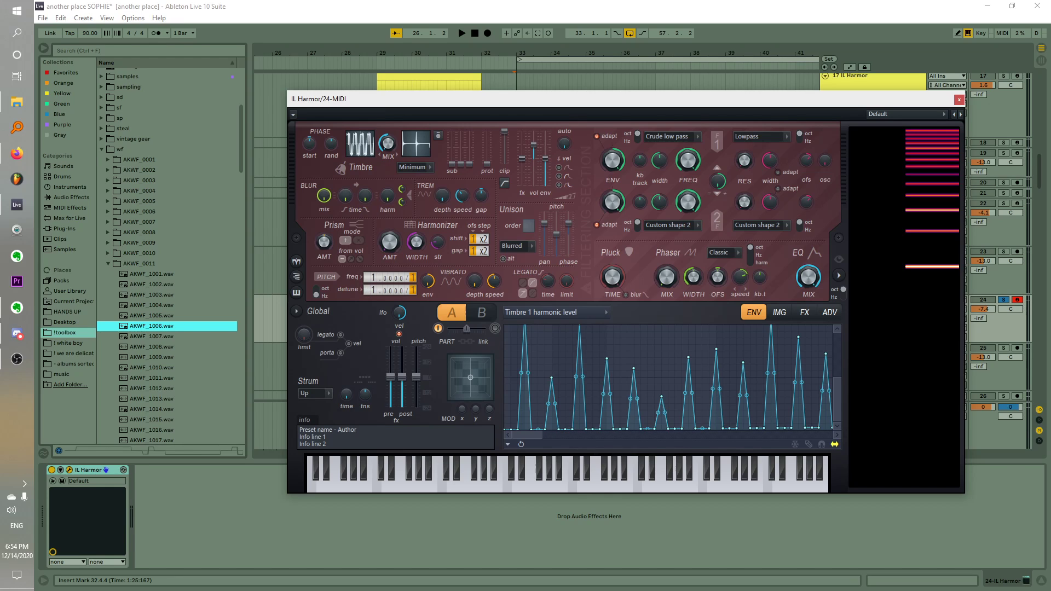
Set the pitch frequency divisor to 4 and raise the detune multiplier through x3.0000, x4.0000 and x5.0000 to 5.9999
{"action": "left_click_drag", "start_coordinate": [373, 292], "coordinate": [374, 290]}
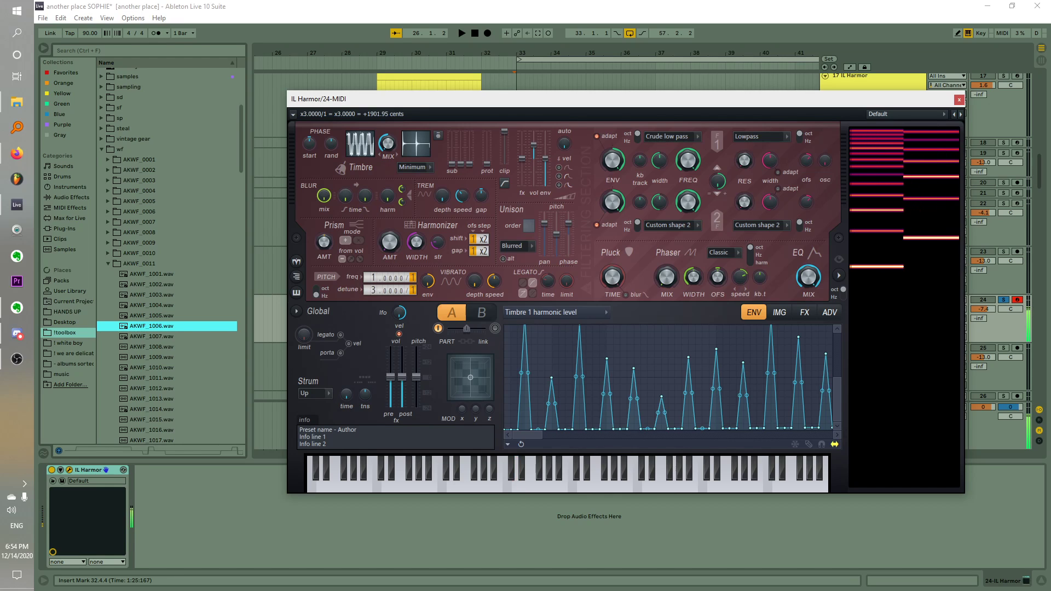
{"action": "left_click_drag", "start_coordinate": [414, 279], "coordinate": [369, 293]}
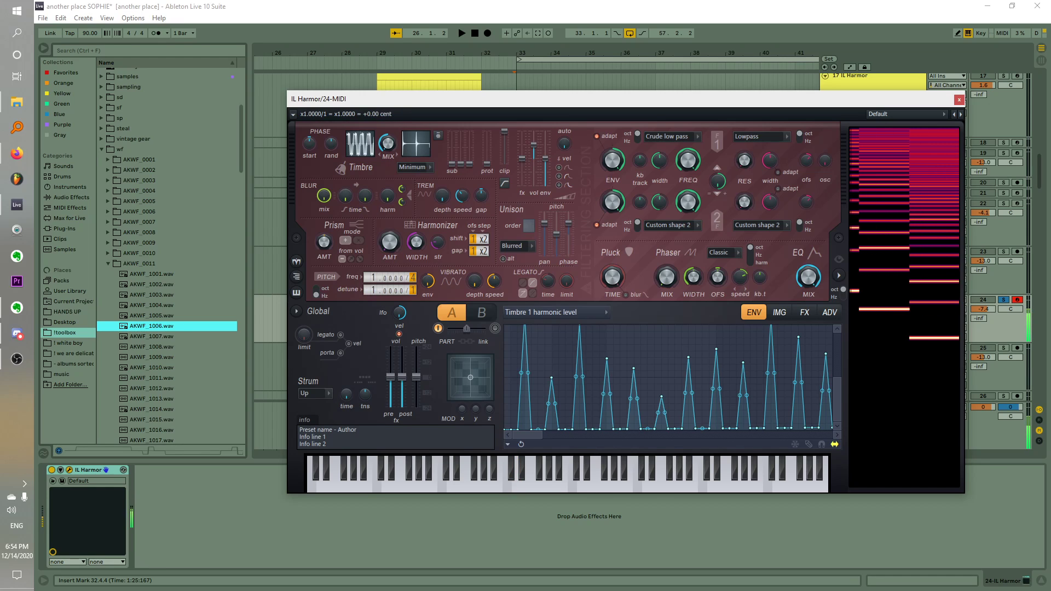
{"action": "scroll", "coordinate": [374, 295], "scroll_direction": "up", "scroll_amount": 2}
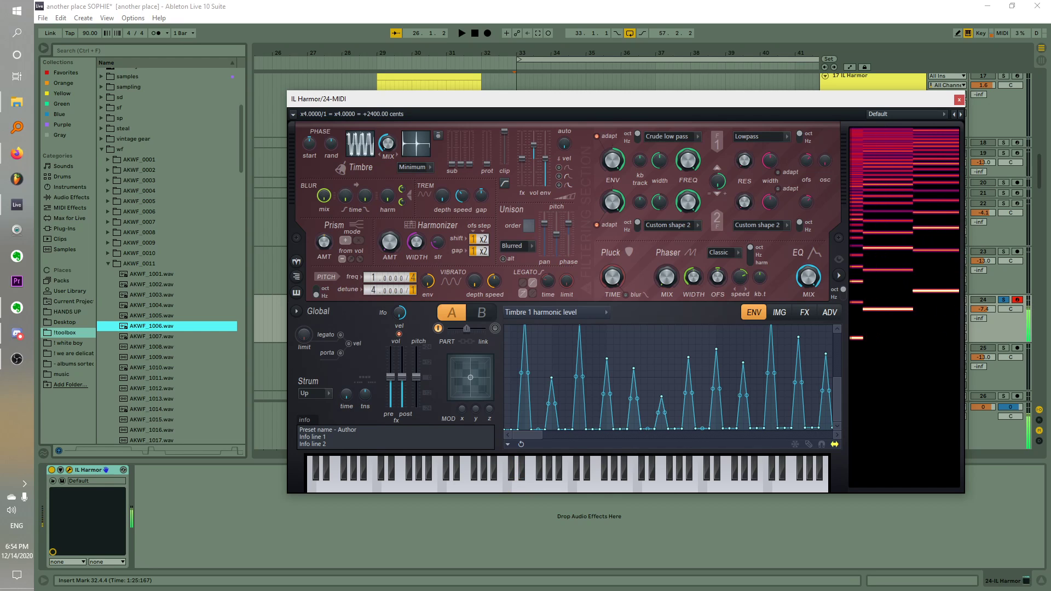
{"action": "scroll", "coordinate": [373, 291], "scroll_direction": "up", "scroll_amount": 1}
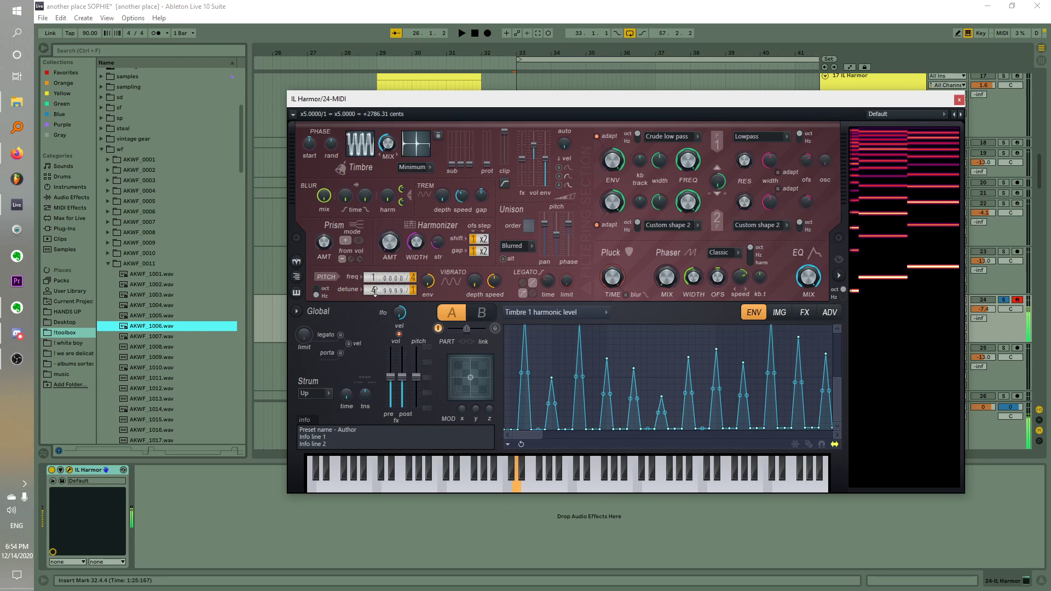
{"action": "scroll", "coordinate": [376, 291], "scroll_direction": "up", "scroll_amount": 1}
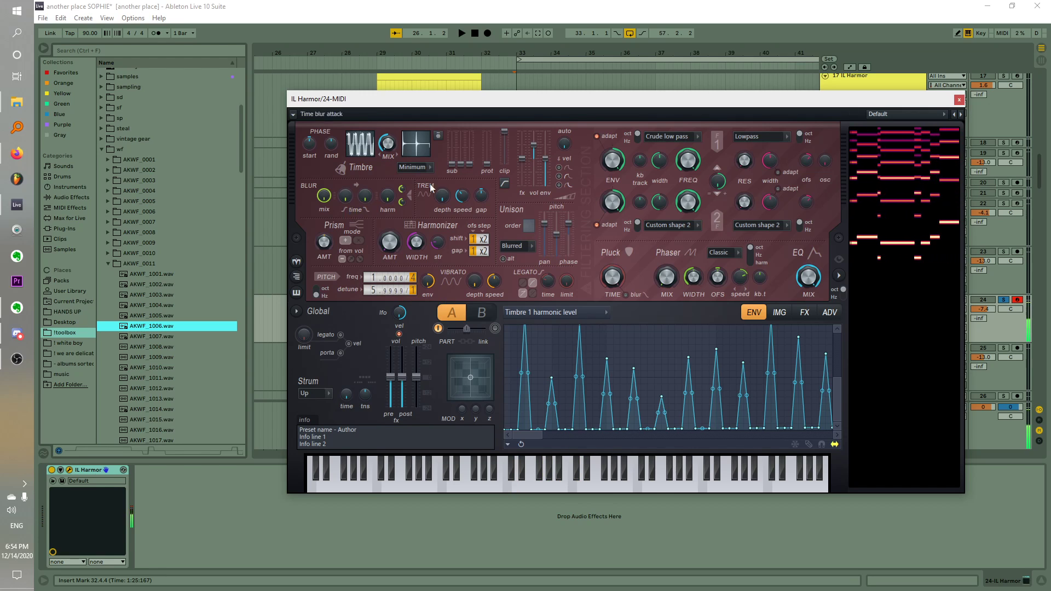
Enable the Volume envelope and shape it with an instant attack and a short, steep decay to a low level
{"action": "left_click", "coordinate": [555, 312]}
{"action": "left_click", "coordinate": [495, 343]}
{"action": "left_click", "coordinate": [569, 312]}
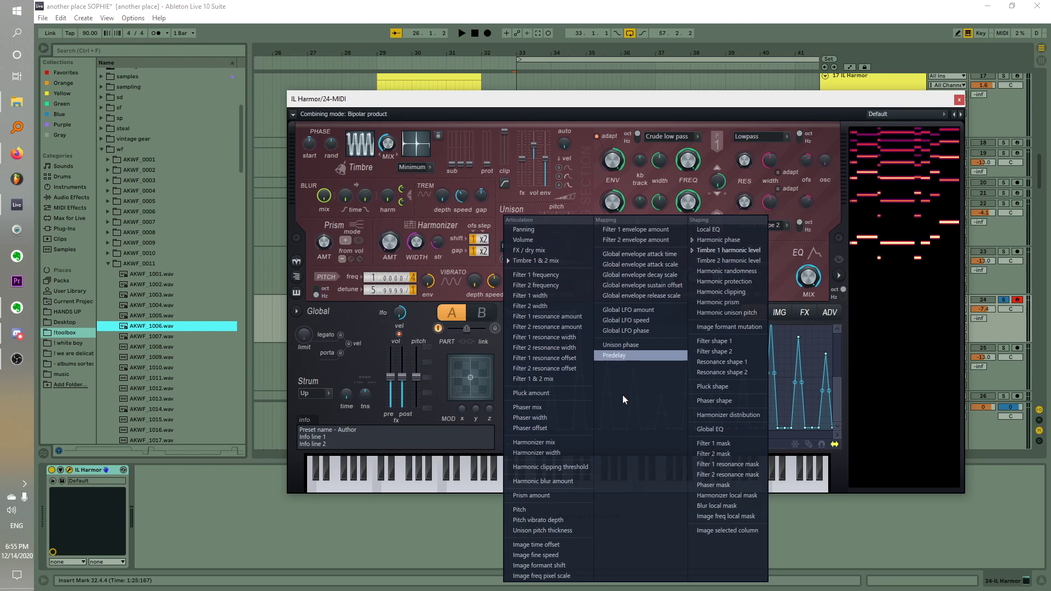
{"action": "left_click", "coordinate": [532, 245]}
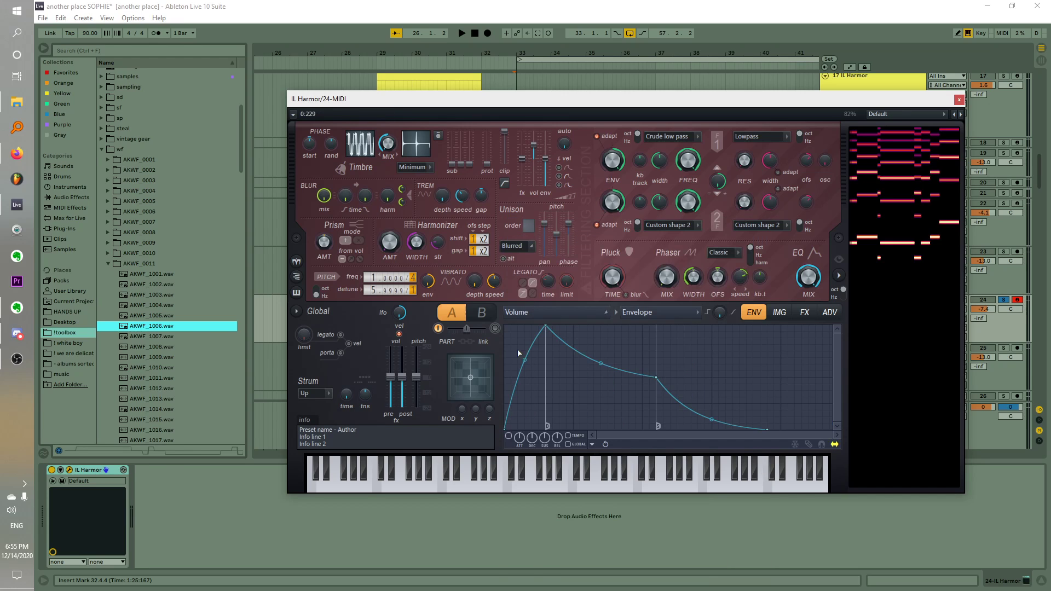
{"action": "left_click", "coordinate": [510, 438]}
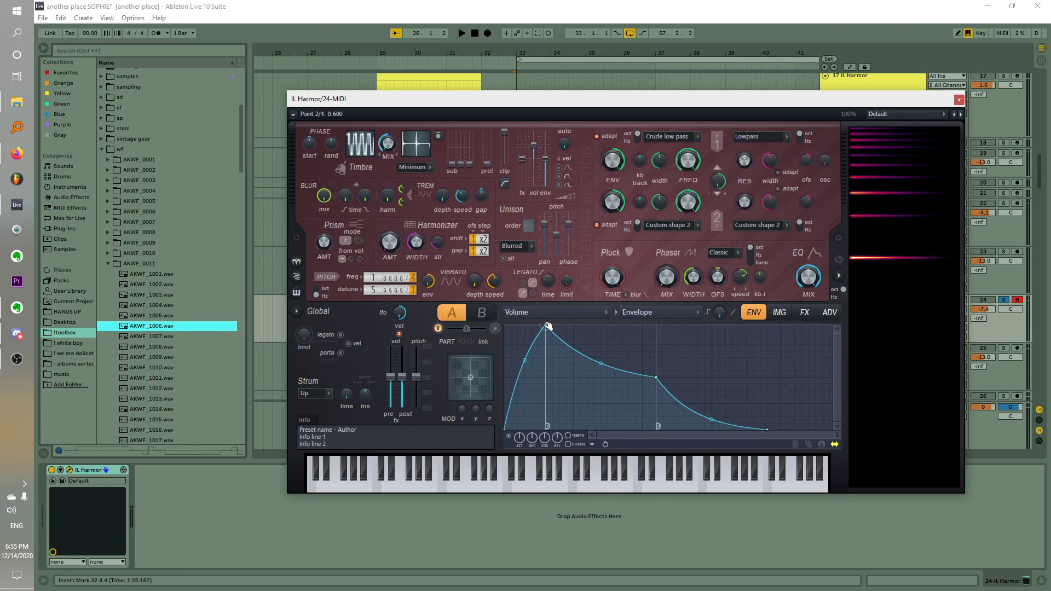
{"action": "mouse_move", "coordinate": [550, 327]}
{"action": "left_mouse_down"}
{"action": "mouse_move", "coordinate": [516, 361]}
{"action": "mouse_move", "coordinate": [518, 405]}
{"action": "mouse_move", "coordinate": [522, 388]}
{"action": "left_mouse_up"}
{"action": "left_click_drag", "start_coordinate": [620, 378], "coordinate": [515, 395]}
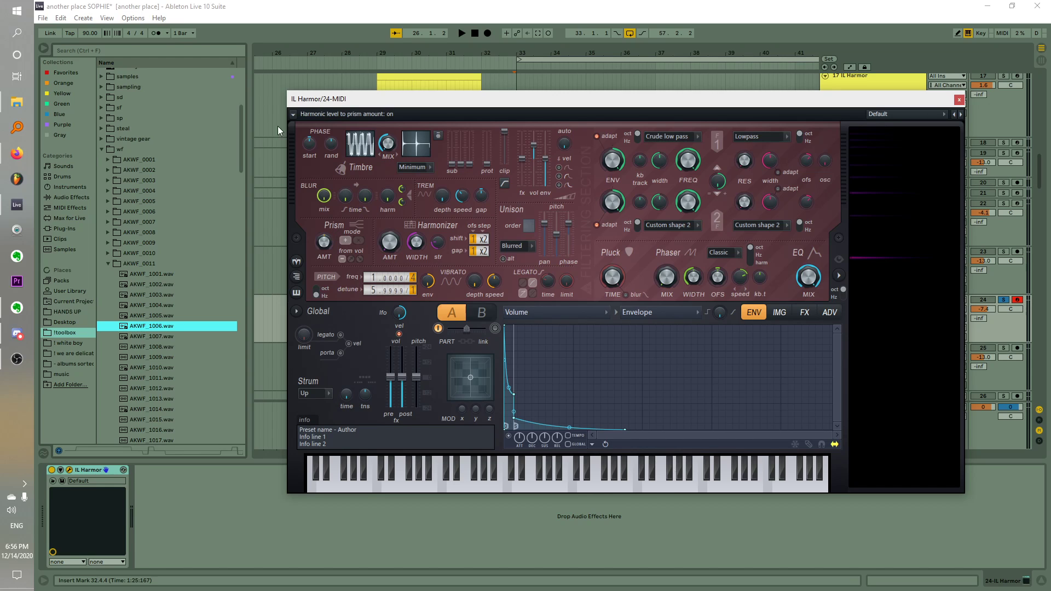
Save the sound as an FL Studio preset named neogeo in the SOPHIE folder
{"action": "left_click", "coordinate": [293, 114]}
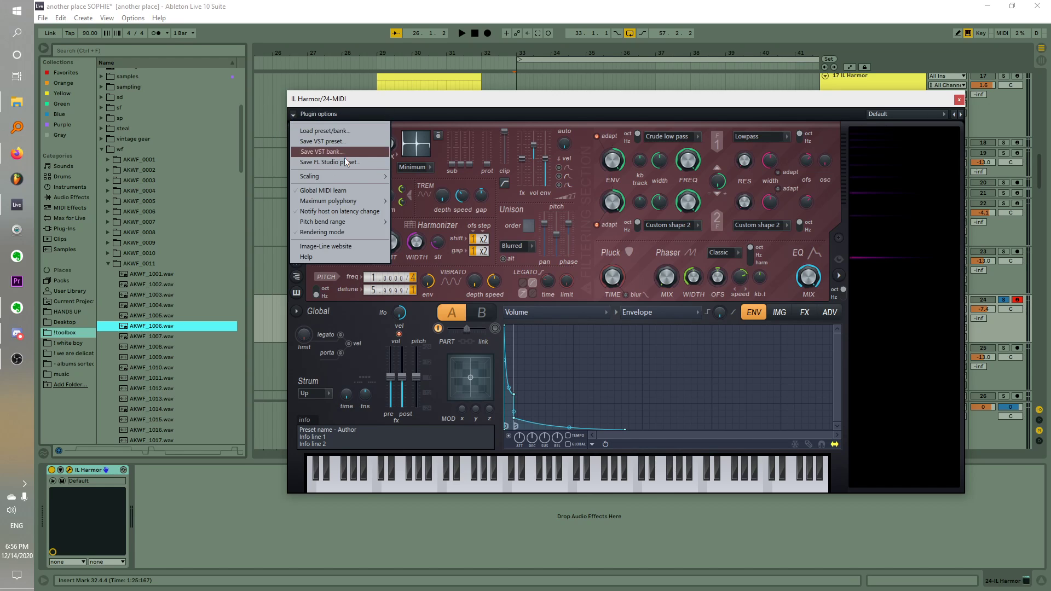
{"action": "left_click", "coordinate": [344, 159]}
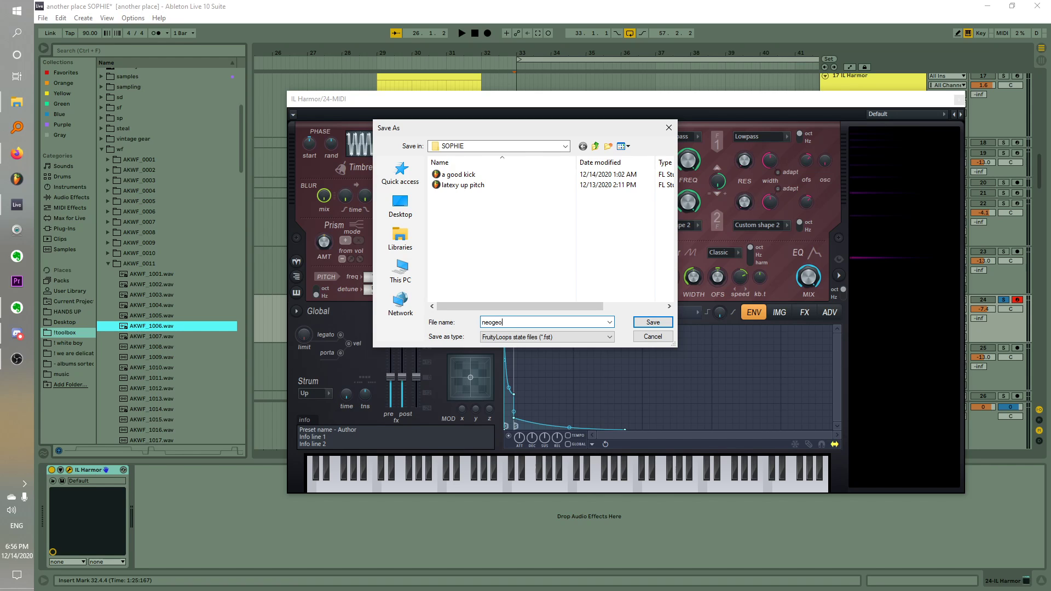
{"action": "key", "text": "Return"}
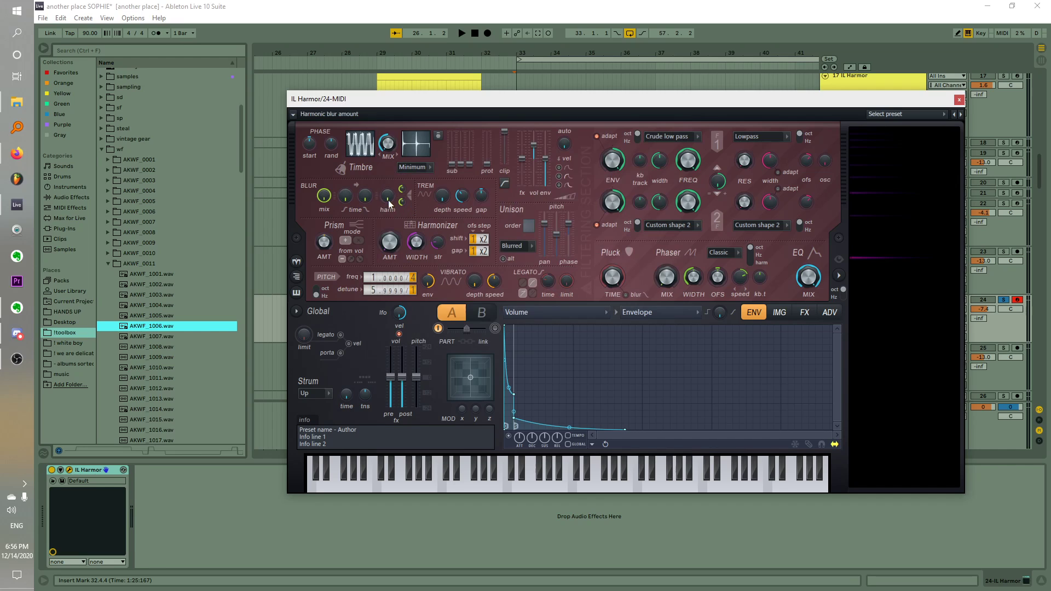
Try raising the harmonic blur amount and turn it back down
{"action": "left_click_drag", "start_coordinate": [388, 201], "coordinate": [388, 158]}
{"action": "left_click_drag", "start_coordinate": [388, 201], "coordinate": [389, 241]}
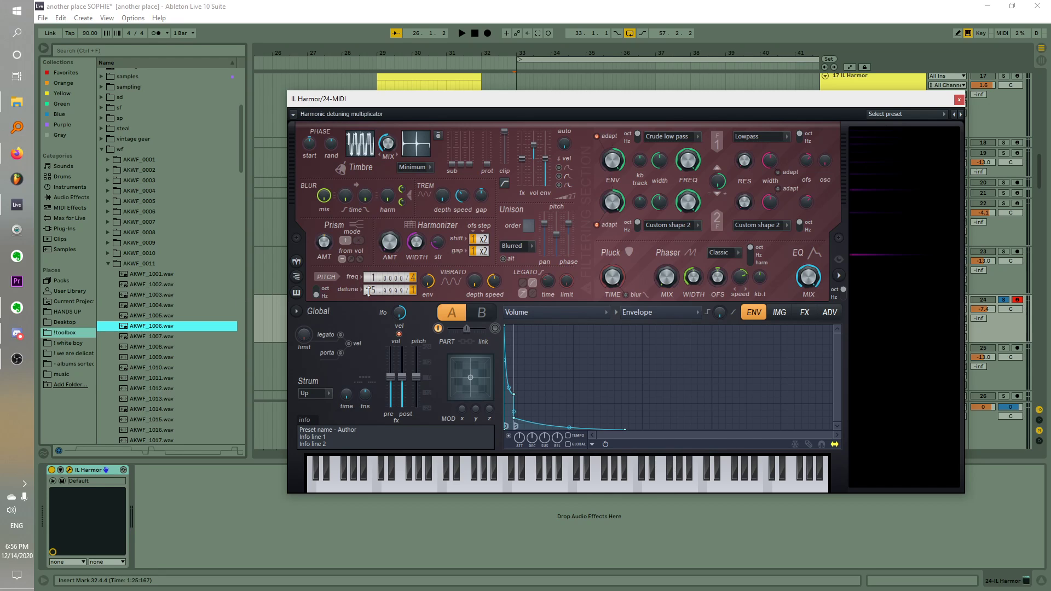
Set the detune multiplier to 1.0000 and the pitch frequency divisor to 2, and play test notes
{"action": "left_click_drag", "start_coordinate": [369, 290], "coordinate": [412, 268]}
{"action": "key", "text": "e"}
{"action": "key", "text": "e"}
{"action": "key", "text": "e"}
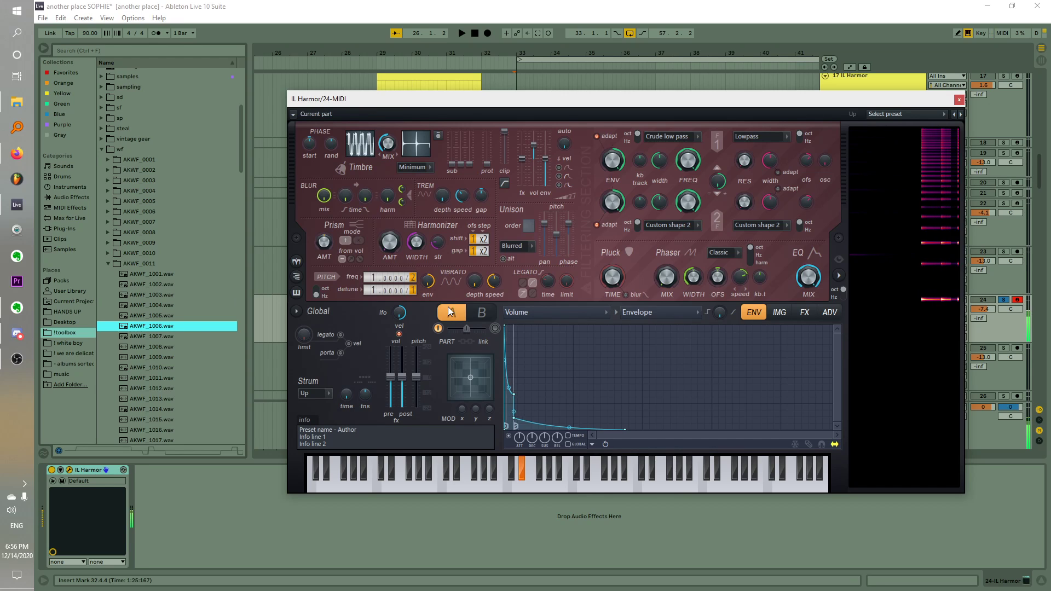
{"action": "key", "text": "t"}
{"action": "key", "text": "t"}
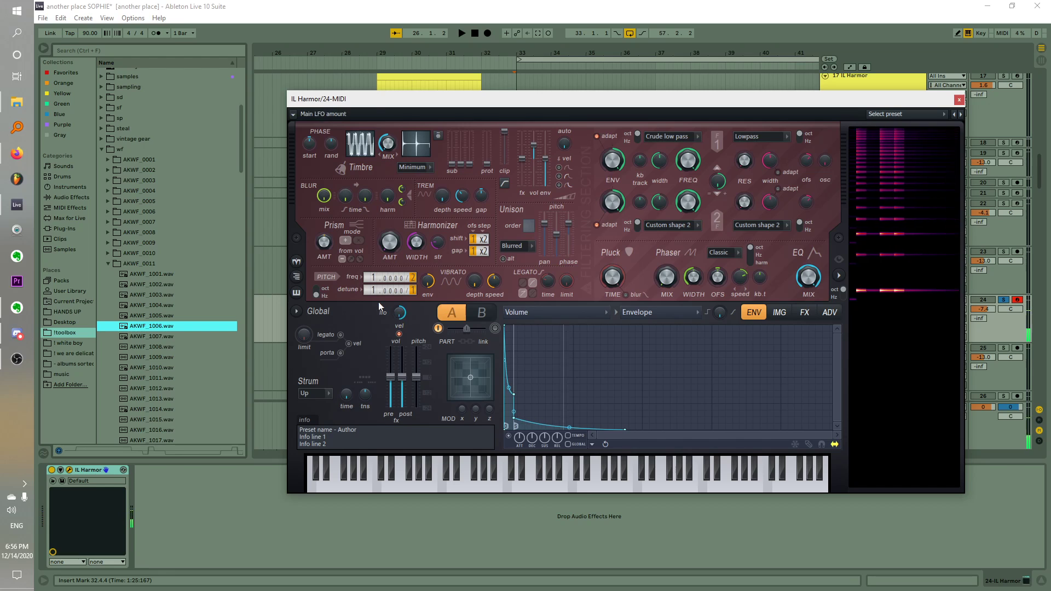
Try detune multipliers up to x10.0000 while playing repeated notes, and restore the multiplier to 1.0000
{"action": "left_click_drag", "start_coordinate": [372, 292], "coordinate": [373, 318]}
{"action": "key", "text": "t"}
{"action": "key", "text": "t"}
{"action": "key", "text": "t"}
{"action": "key", "text": "t"}
{"action": "key", "text": "t"}
{"action": "key", "text": "t"}
{"action": "key", "text": "t"}
{"action": "key", "text": "t"}
{"action": "key", "text": "t"}
{"action": "key", "text": "t"}
{"action": "key", "text": "t"}
{"action": "key", "text": "t"}
{"action": "key", "text": "t"}
{"action": "key", "text": "t"}
{"action": "key", "text": "t"}
{"action": "key", "text": "t"}
{"action": "key", "text": "t"}
{"action": "key", "text": "t"}
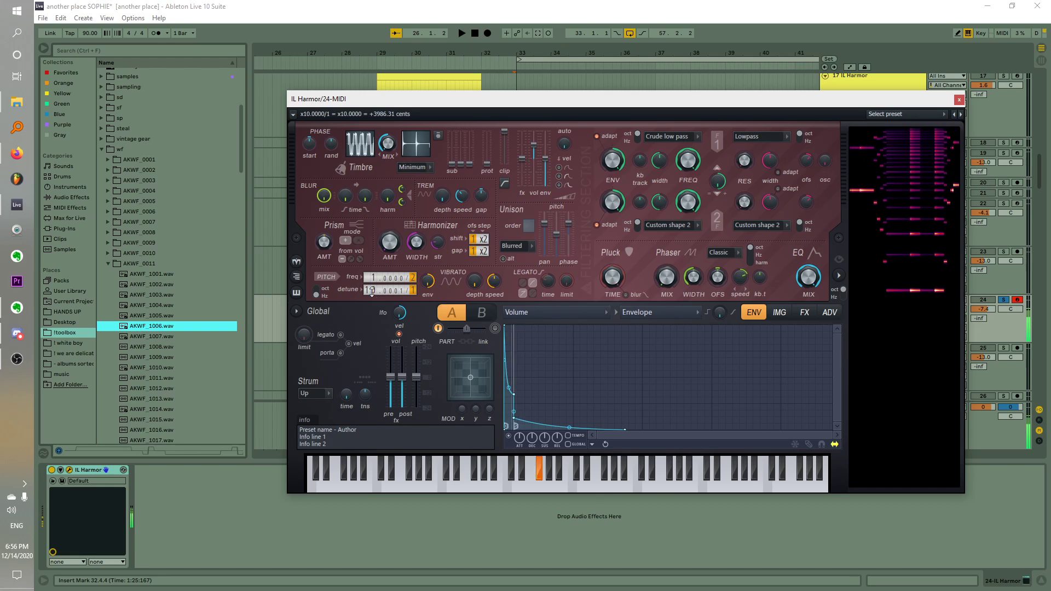
{"action": "right_click", "coordinate": [373, 292]}
{"action": "left_click", "coordinate": [372, 292]}
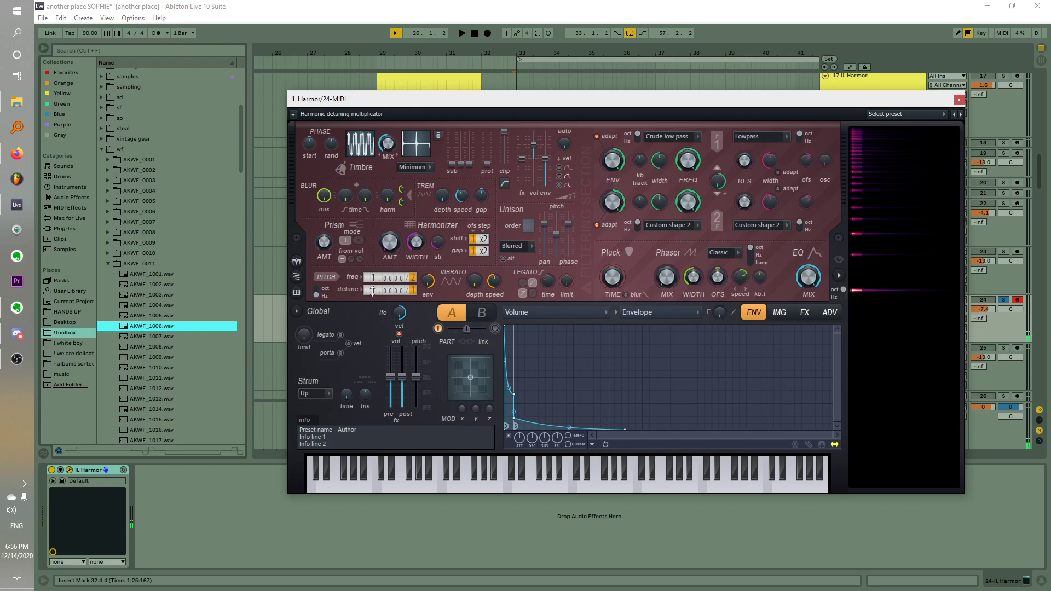
{"action": "mouse_move", "coordinate": [372, 292]}
{"action": "left_mouse_down"}
{"action": "mouse_move", "coordinate": [373, 282]}
{"action": "mouse_move", "coordinate": [372, 307]}
{"action": "left_mouse_up"}
{"action": "key", "text": "t"}
{"action": "key", "text": "t"}
{"action": "key", "text": "t"}
{"action": "key", "text": "t"}
{"action": "key", "text": "t"}
{"action": "key", "text": "t"}
{"action": "key", "text": "t"}
{"action": "key", "text": "t"}
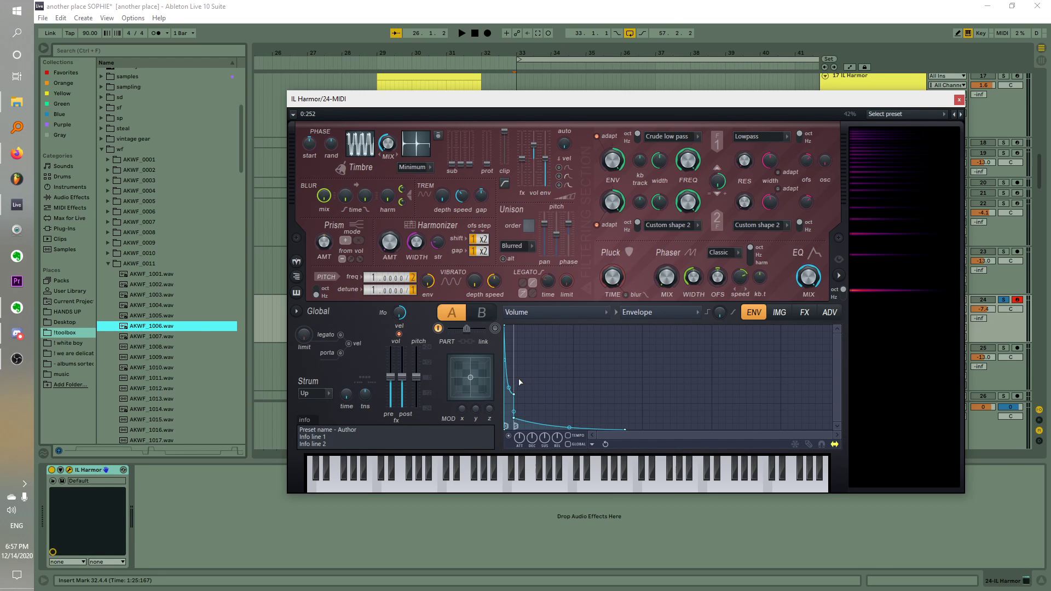
{"action": "left_click", "coordinate": [524, 319]}
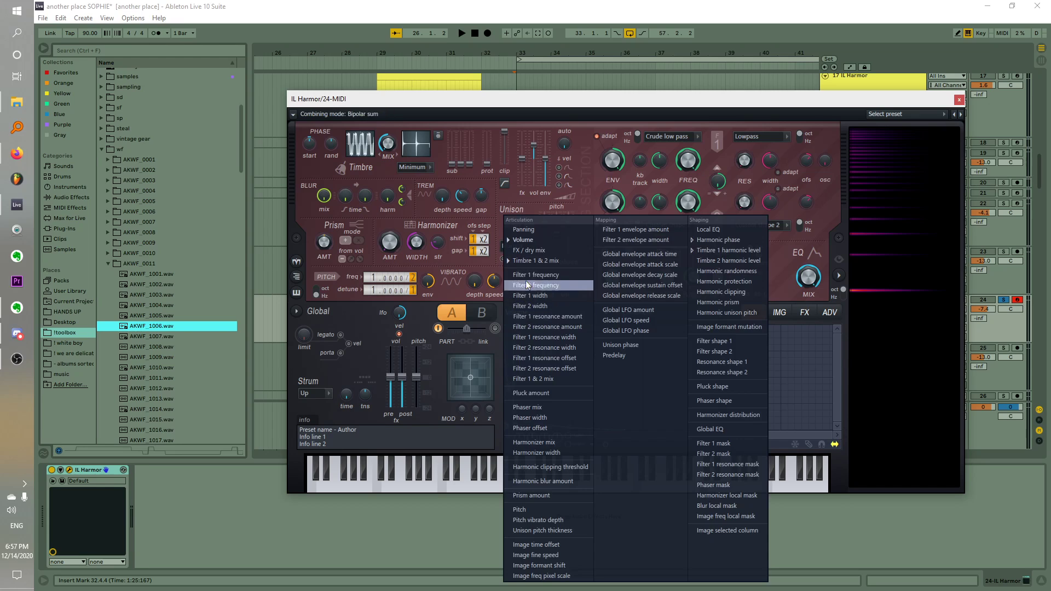
{"action": "left_click", "coordinate": [533, 241]}
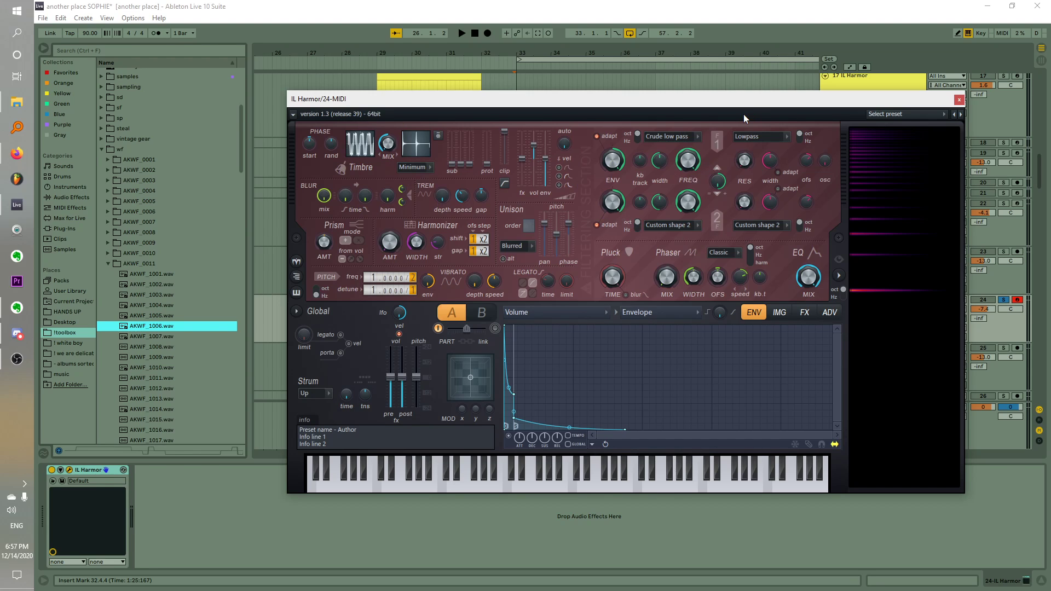
Switch filter 1 to Classic low pass, lower its frequency and raise its resonance to about 94%
{"action": "left_click", "coordinate": [692, 136]}
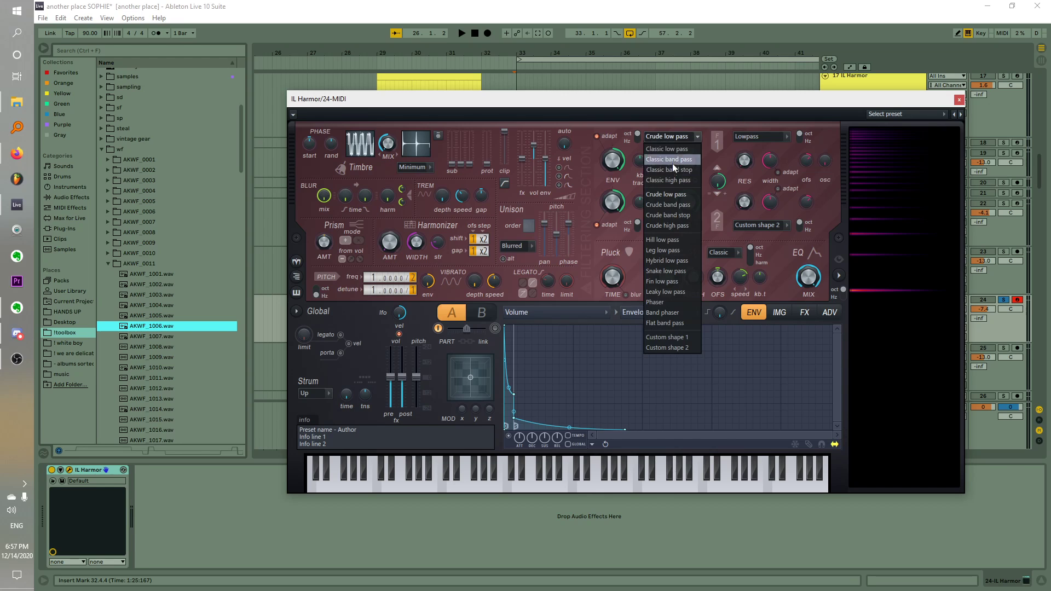
{"action": "left_click", "coordinate": [678, 149]}
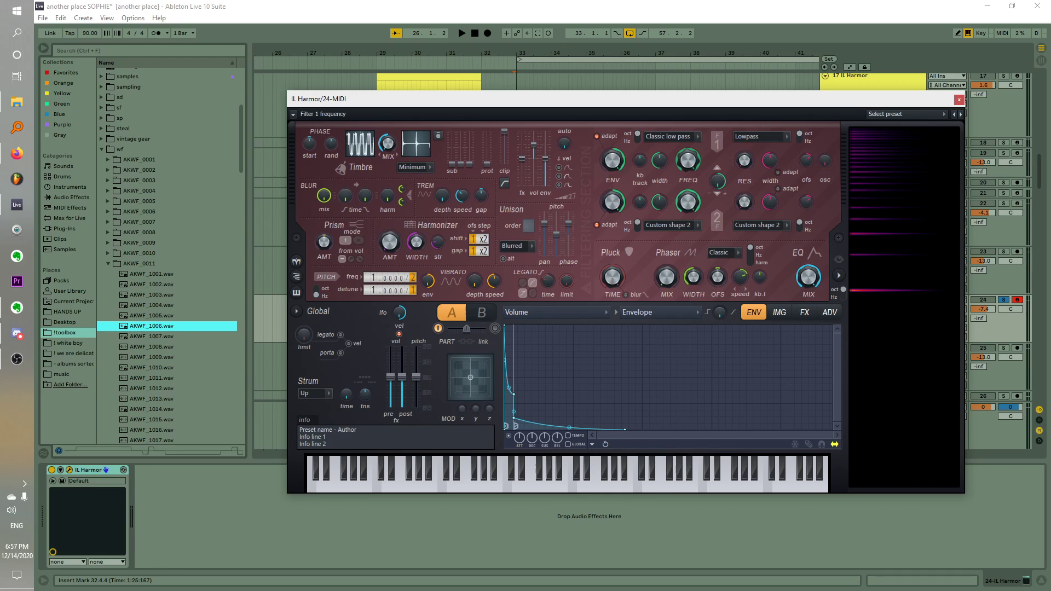
{"action": "left_click_drag", "start_coordinate": [689, 160], "coordinate": [688, 183]}
{"action": "left_click_drag", "start_coordinate": [744, 166], "coordinate": [745, 159]}
{"action": "left_click_drag", "start_coordinate": [695, 162], "coordinate": [694, 213]}
{"action": "left_click_drag", "start_coordinate": [744, 166], "coordinate": [743, 104]}
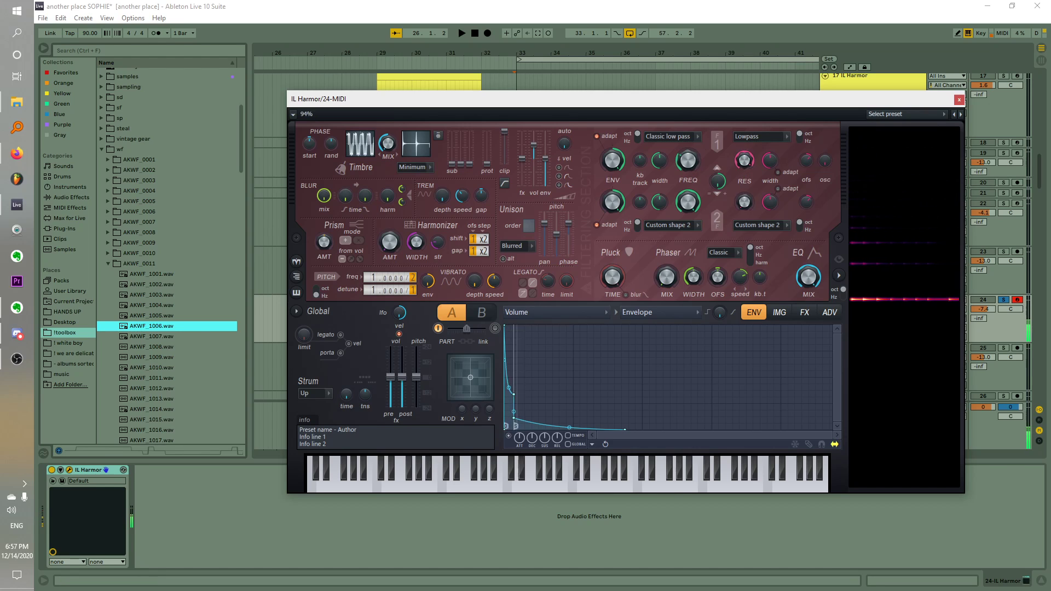
{"action": "right_click", "coordinate": [688, 163]}
{"action": "mouse_move", "coordinate": [699, 203]}
{"action": "left_click", "coordinate": [690, 158]}
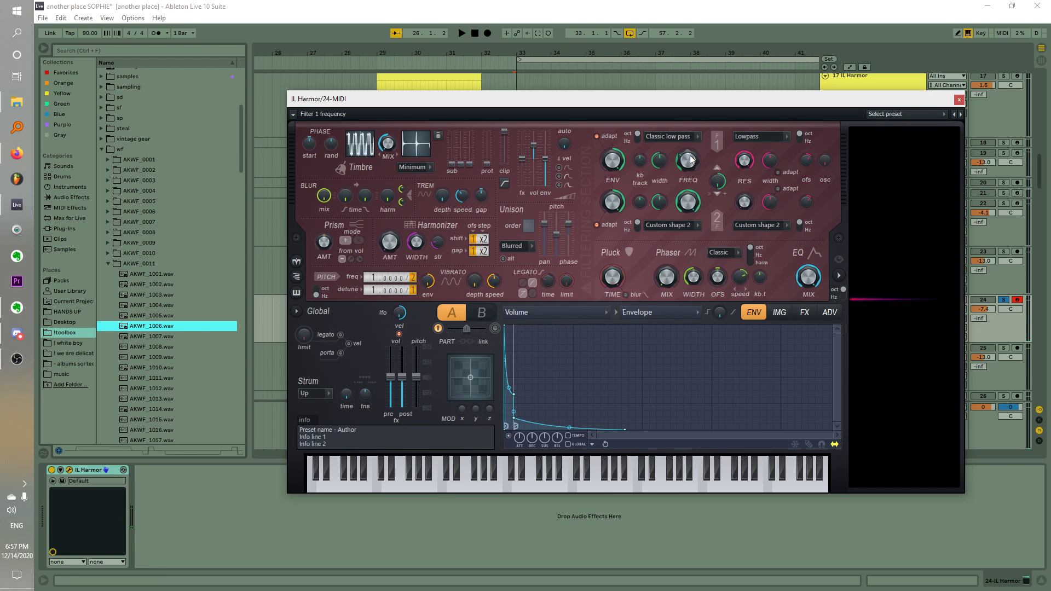
{"action": "right_click", "coordinate": [690, 156]}
{"action": "left_click", "coordinate": [708, 163]}
Add filter 1's frequency to the Harmor device's configurable parameters in Ableton Live
{"action": "left_click", "coordinate": [60, 470]}
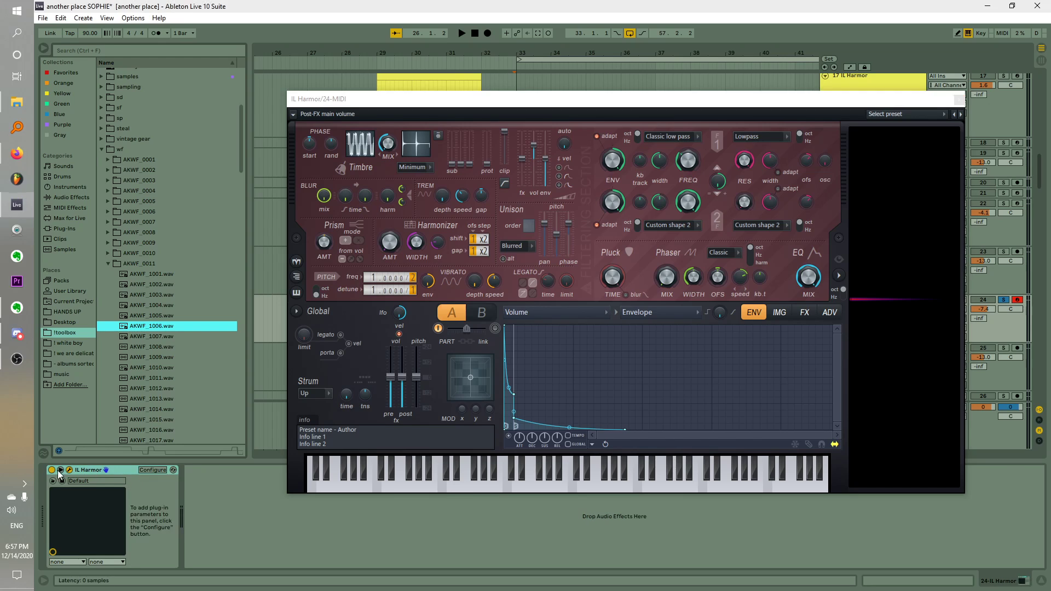
{"action": "left_click", "coordinate": [154, 471]}
{"action": "left_click", "coordinate": [691, 174]}
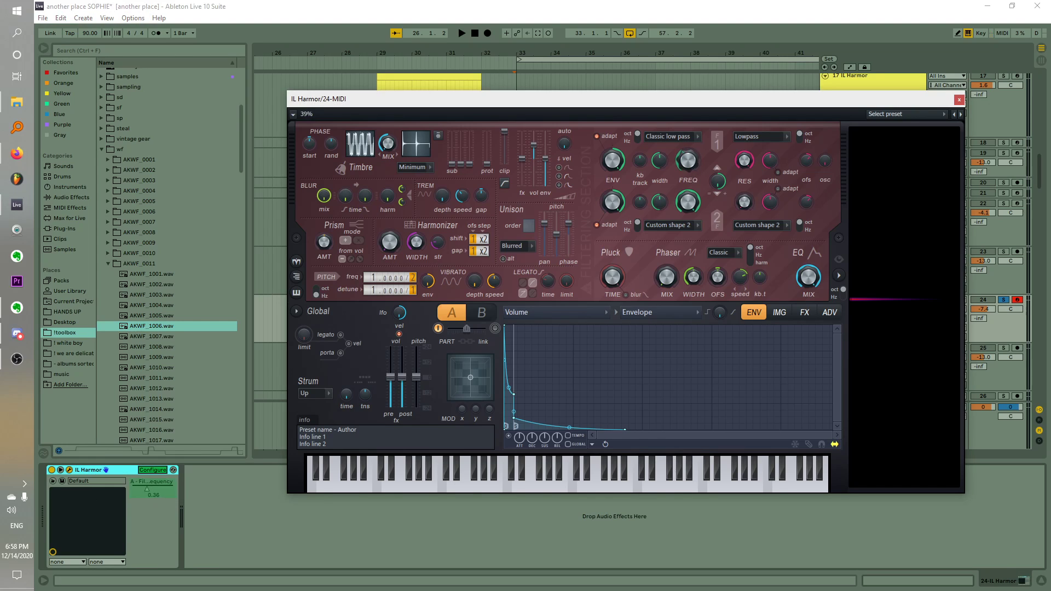
{"action": "left_click", "coordinate": [154, 470]}
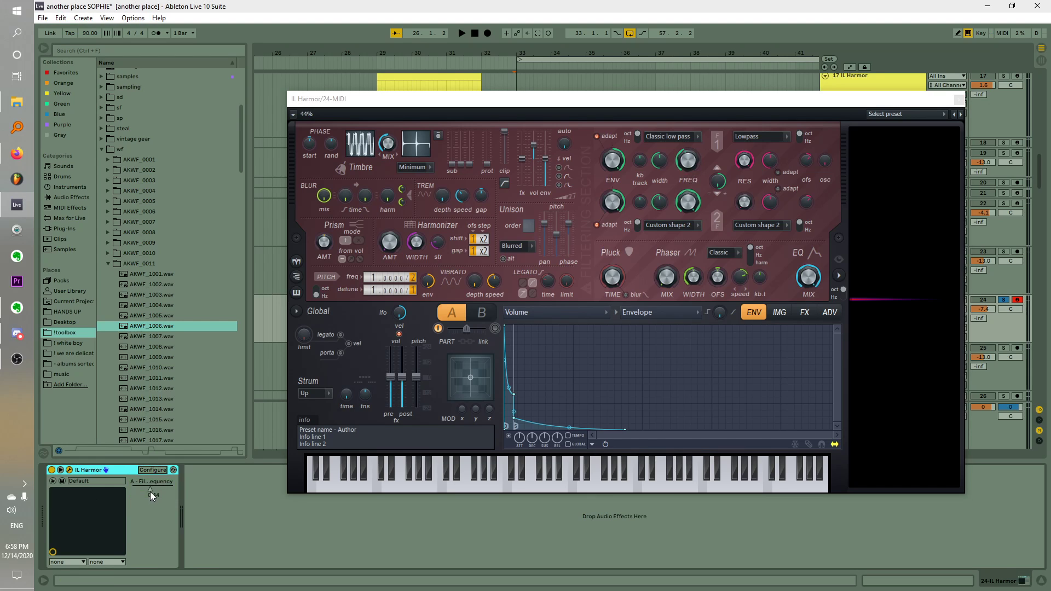
{"action": "right_click", "coordinate": [150, 491]}
{"action": "left_click", "coordinate": [145, 504]}
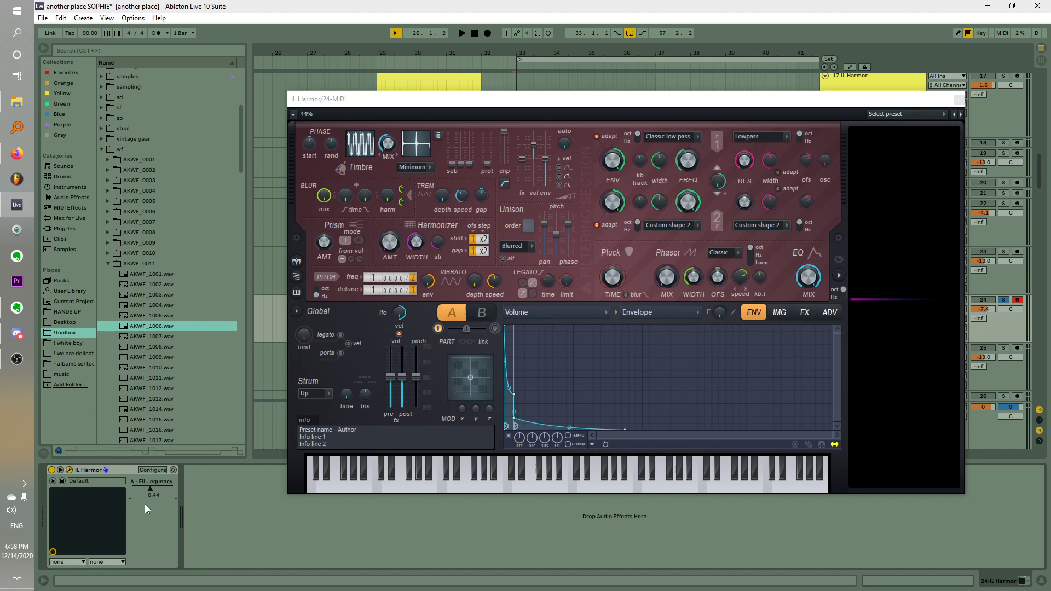
Adjust filter 1's resonance and try different frequency settings, bringing the frequency to about 0.56
{"action": "left_click", "coordinate": [614, 113]}
{"action": "left_click_drag", "start_coordinate": [695, 168], "coordinate": [710, 202]}
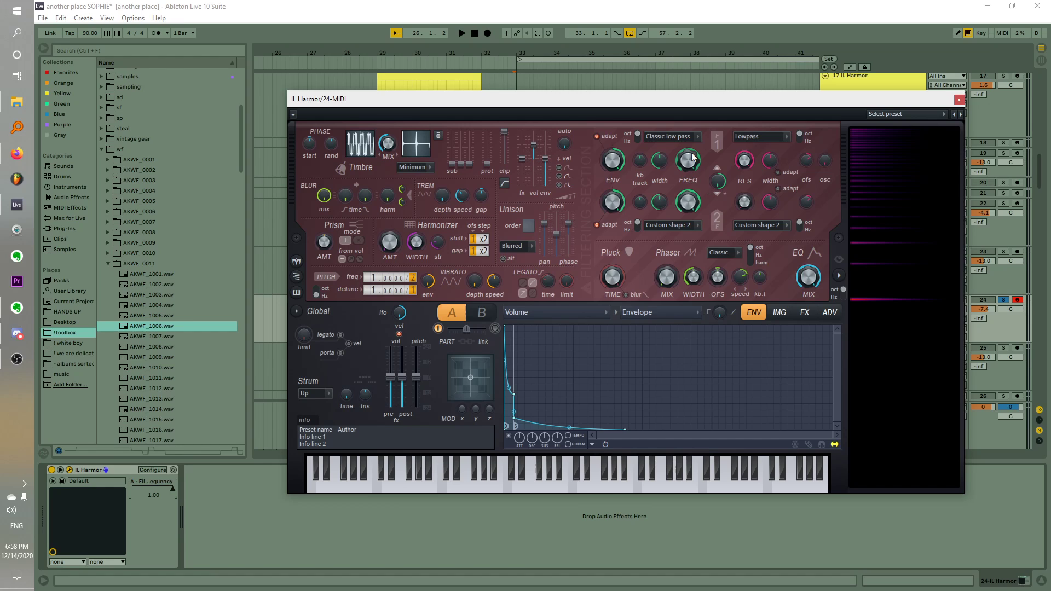
{"action": "left_click_drag", "start_coordinate": [746, 164], "coordinate": [746, 189]}
{"action": "left_click_drag", "start_coordinate": [687, 161], "coordinate": [688, 171]}
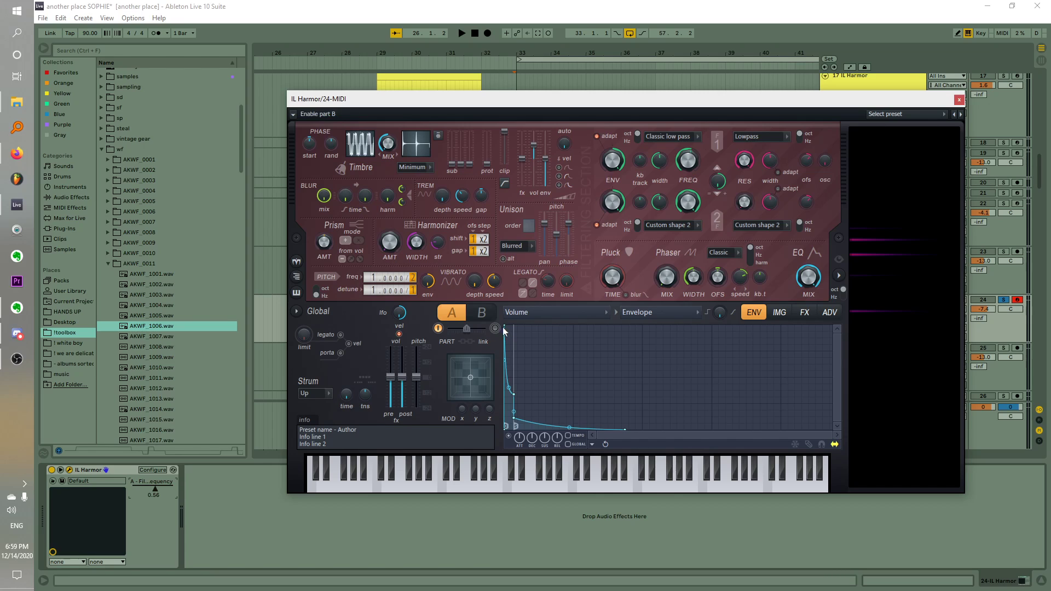
Reshape the Volume envelope with a slow attack and full sustain, and set the unison order to 2
{"action": "left_click_drag", "start_coordinate": [504, 326], "coordinate": [616, 325]}
{"action": "left_click_drag", "start_coordinate": [624, 421], "coordinate": [690, 325]}
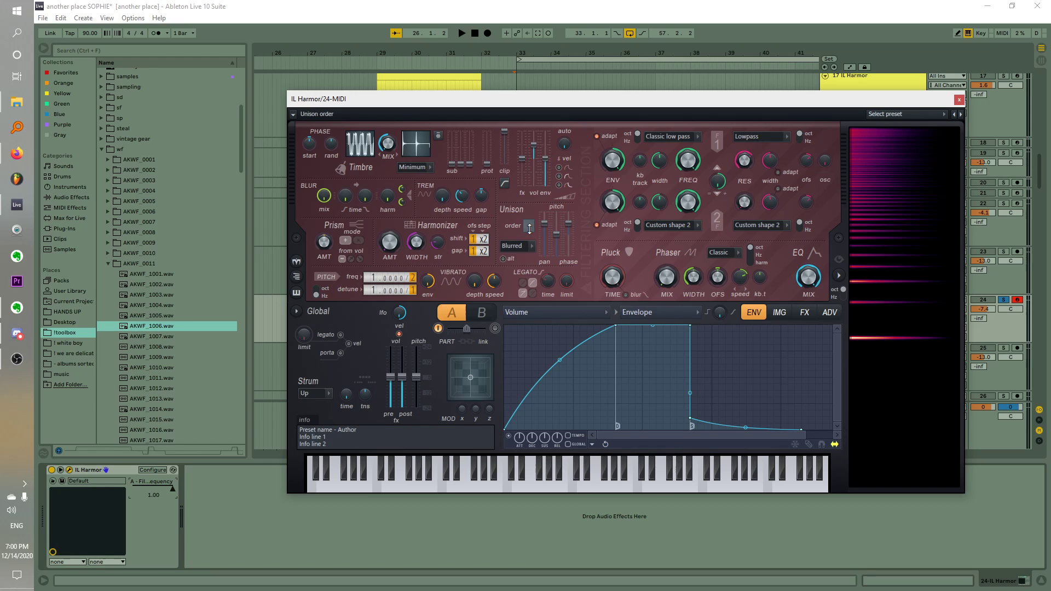
{"action": "left_click_drag", "start_coordinate": [529, 229], "coordinate": [529, 222]}
{"action": "left_click_drag", "start_coordinate": [530, 227], "coordinate": [530, 245]}
Open Random mapping for Pitch and tilt its curve by slightly lowering the start point and slightly raising the end point
{"action": "left_click", "coordinate": [552, 312]}
{"action": "left_click", "coordinate": [519, 510]}
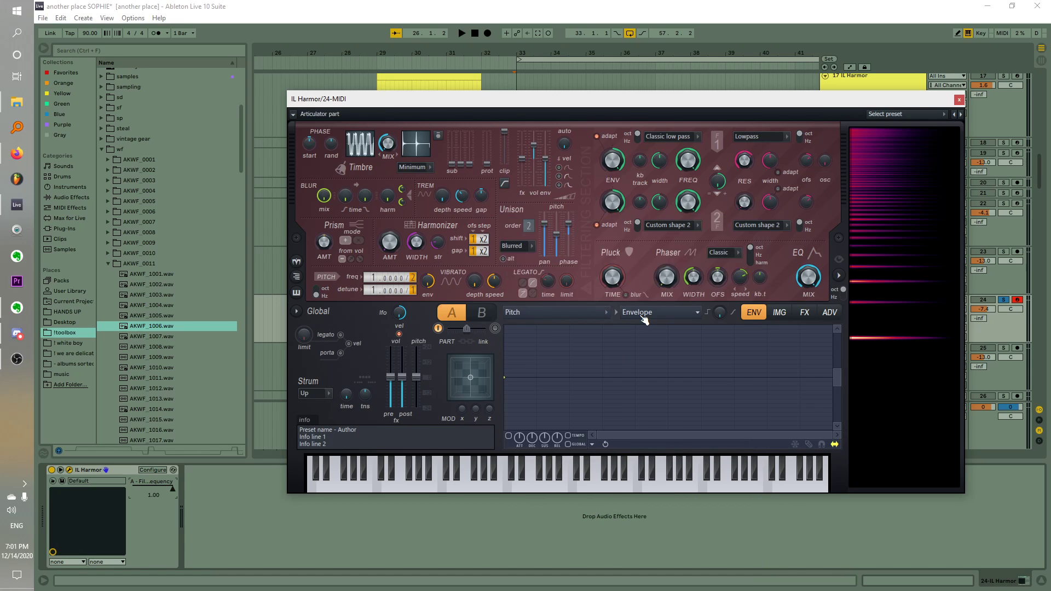
{"action": "left_click", "coordinate": [627, 309]}
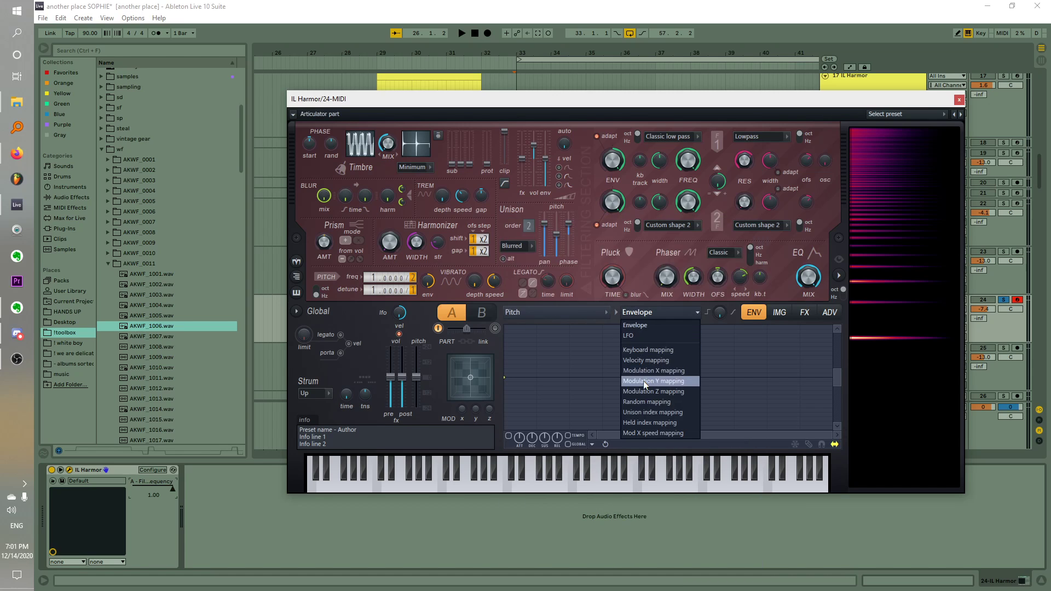
{"action": "left_click", "coordinate": [649, 402]}
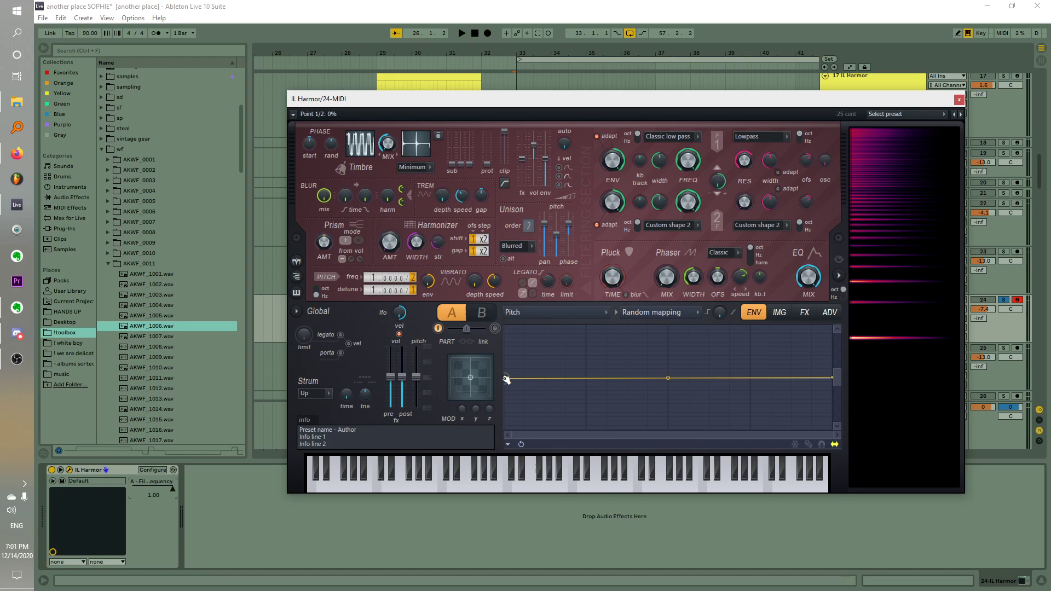
{"action": "left_click_drag", "start_coordinate": [505, 377], "coordinate": [506, 380]}
{"action": "left_click_drag", "start_coordinate": [831, 377], "coordinate": [832, 376]}
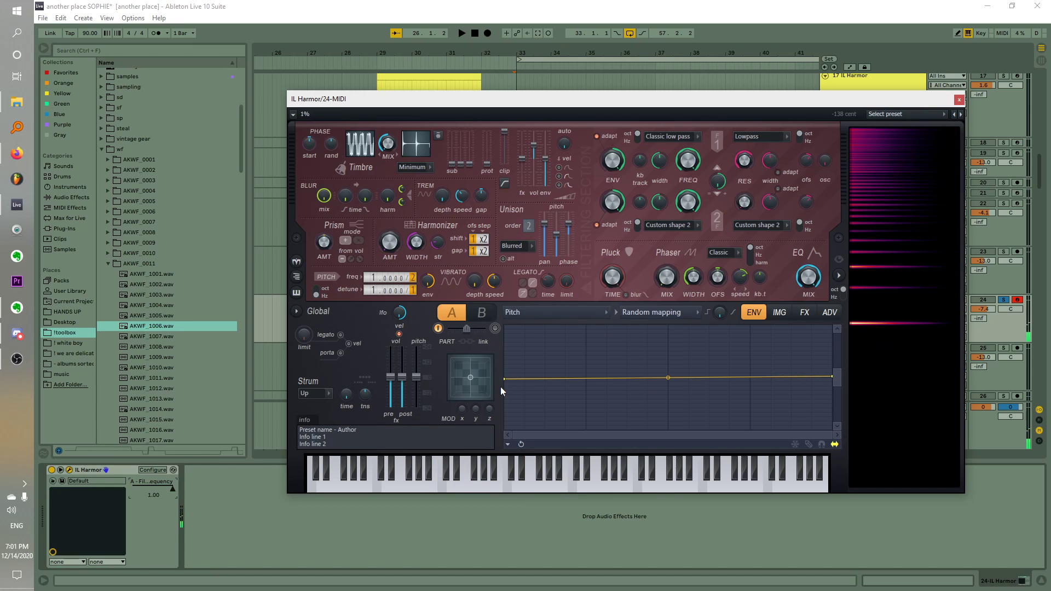
Steepen the random pitch mapping curve by lowering its start point and raising its end point well away from the centre line
{"action": "left_click_drag", "start_coordinate": [507, 380], "coordinate": [506, 381]}
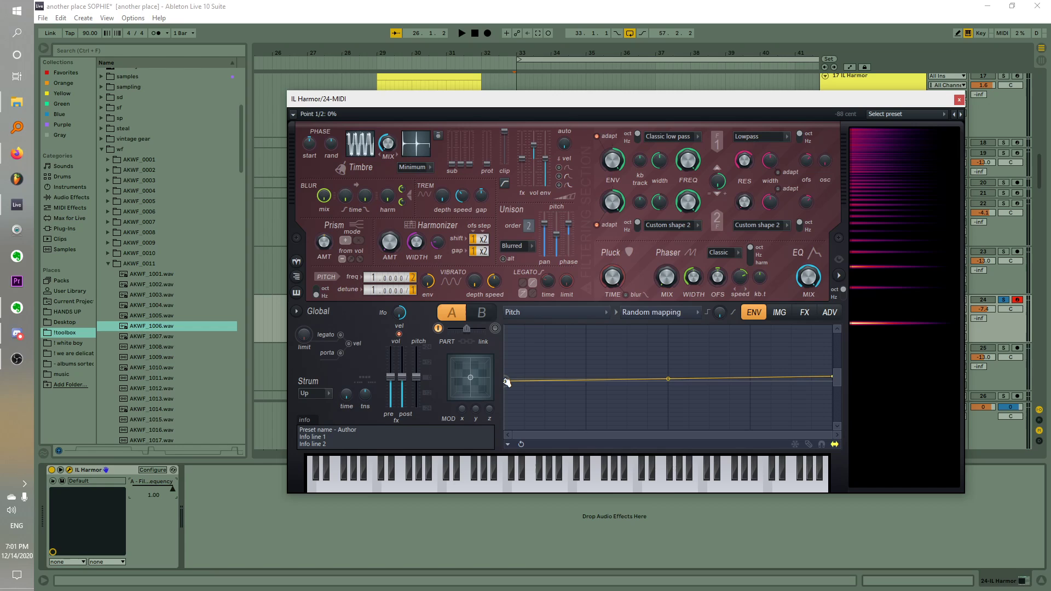
{"action": "left_click_drag", "start_coordinate": [832, 376], "coordinate": [834, 373]}
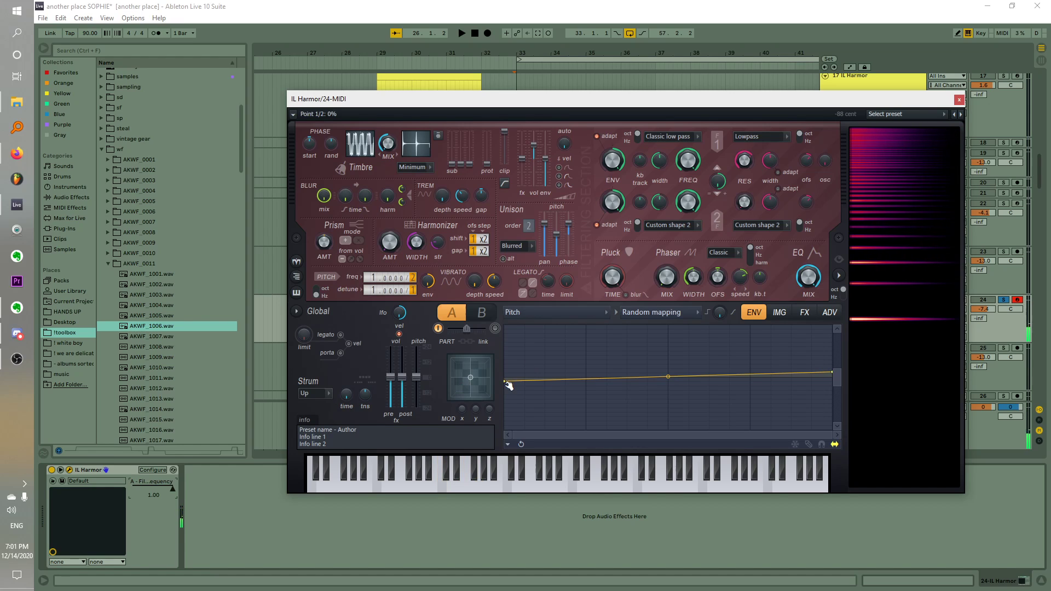
{"action": "left_click_drag", "start_coordinate": [505, 381], "coordinate": [505, 420]}
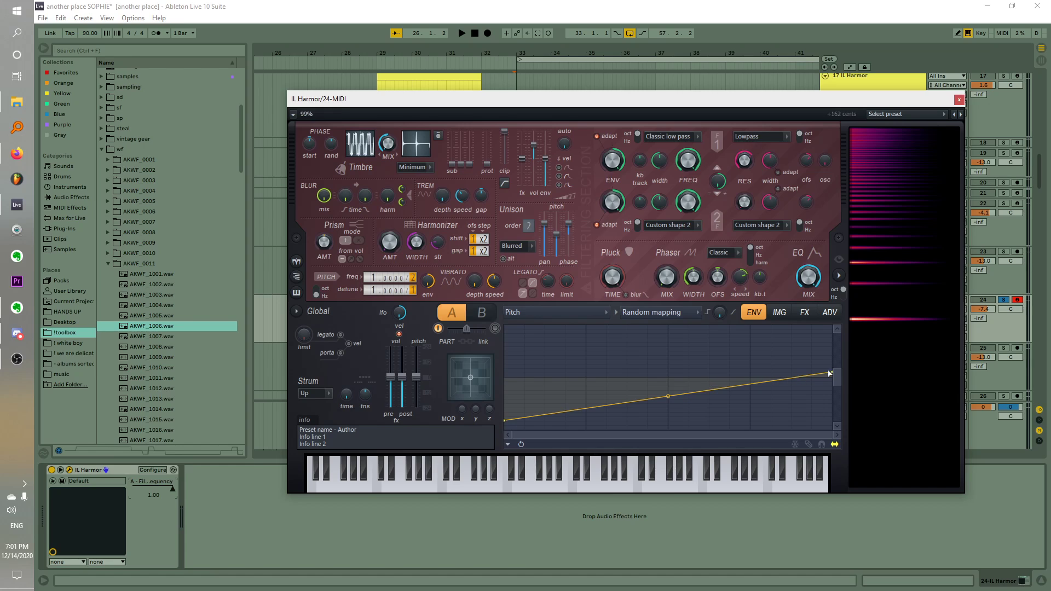
{"action": "left_click_drag", "start_coordinate": [829, 373], "coordinate": [831, 336]}
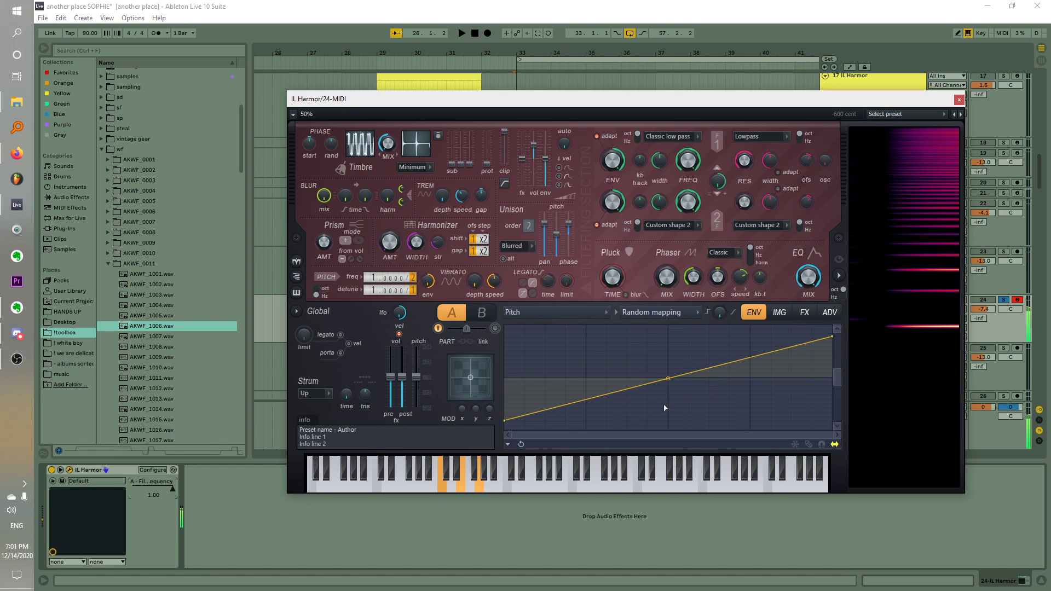
Flatten the random pitch mapping curve to almost level with the centre line, fine-tuning its start and end points at close range
{"action": "left_click_drag", "start_coordinate": [504, 420], "coordinate": [496, 380]}
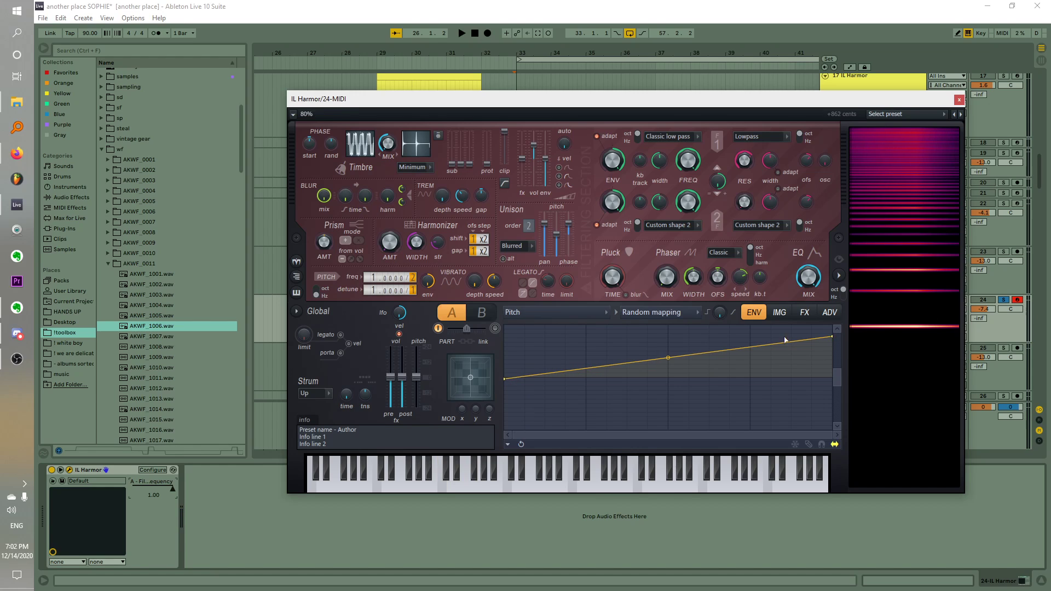
{"action": "left_click_drag", "start_coordinate": [832, 336], "coordinate": [836, 377]}
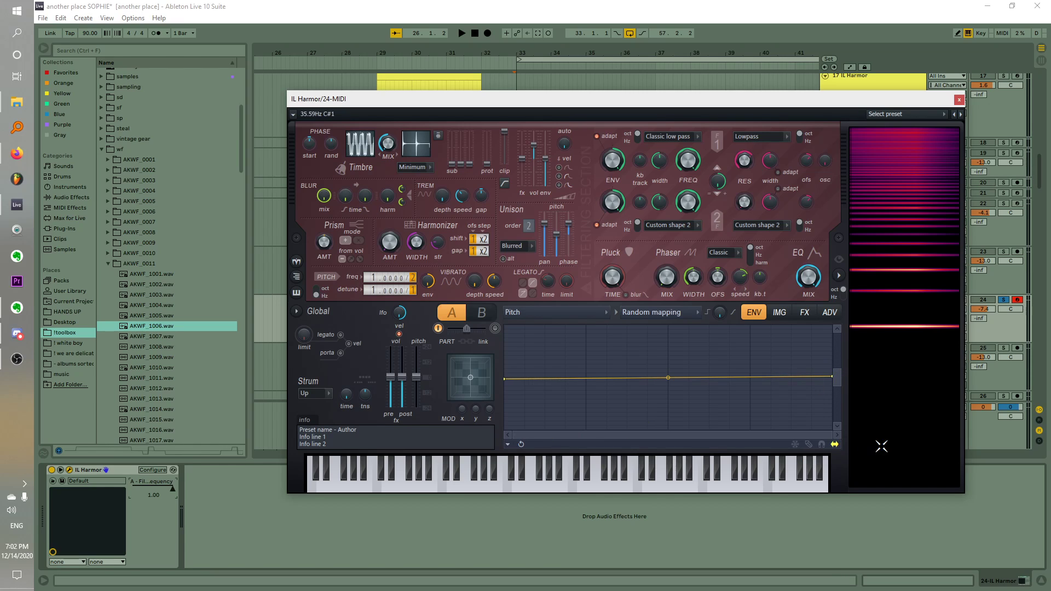
{"action": "left_click_drag", "start_coordinate": [832, 435], "coordinate": [291, 448]}
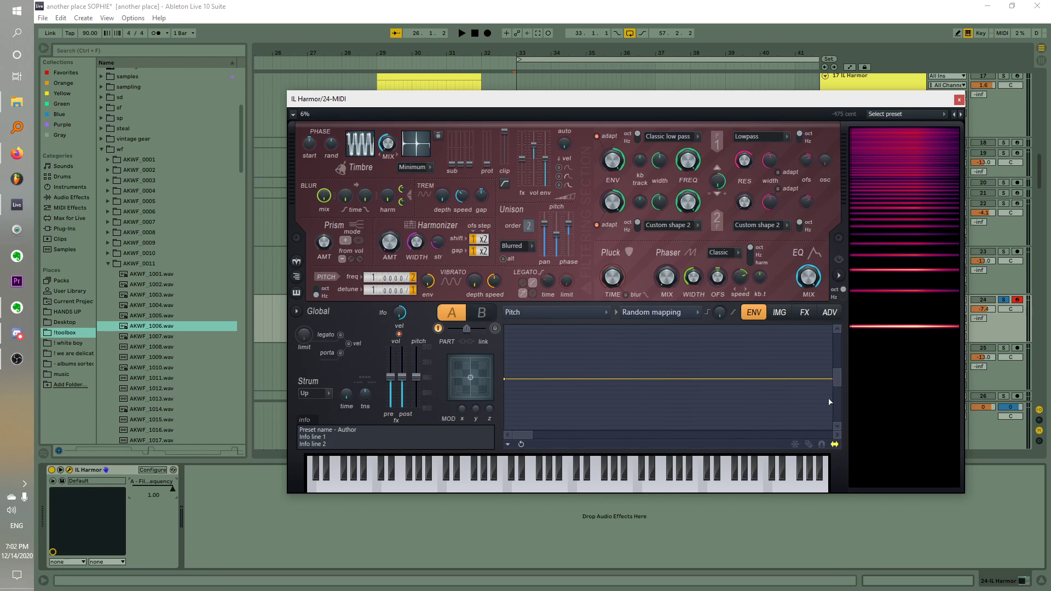
{"action": "left_click_drag", "start_coordinate": [838, 387], "coordinate": [835, 381]}
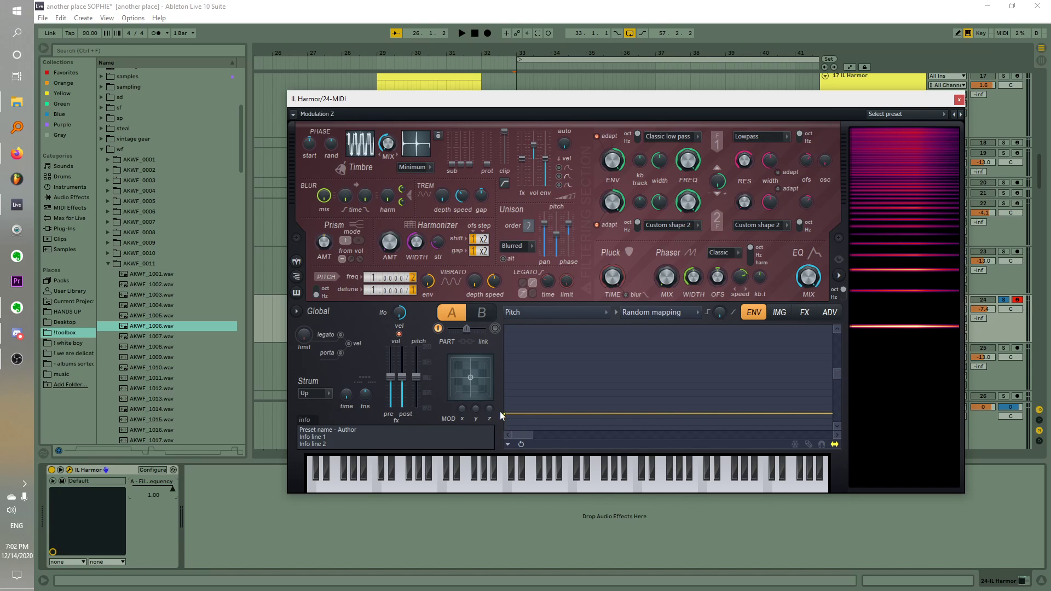
{"action": "left_click_drag", "start_coordinate": [508, 414], "coordinate": [504, 415]}
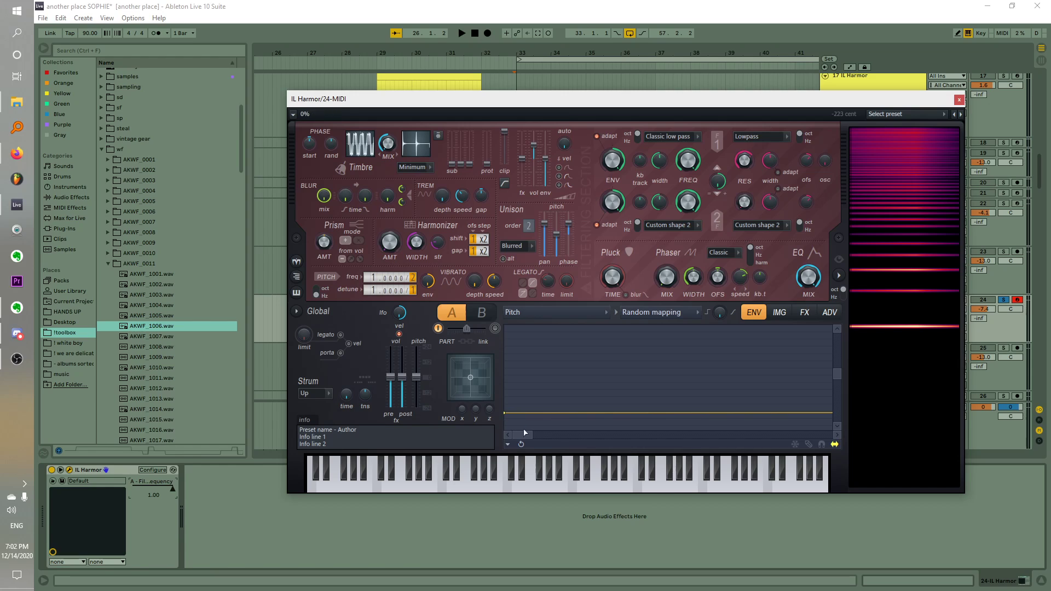
{"action": "left_click", "coordinate": [521, 444]}
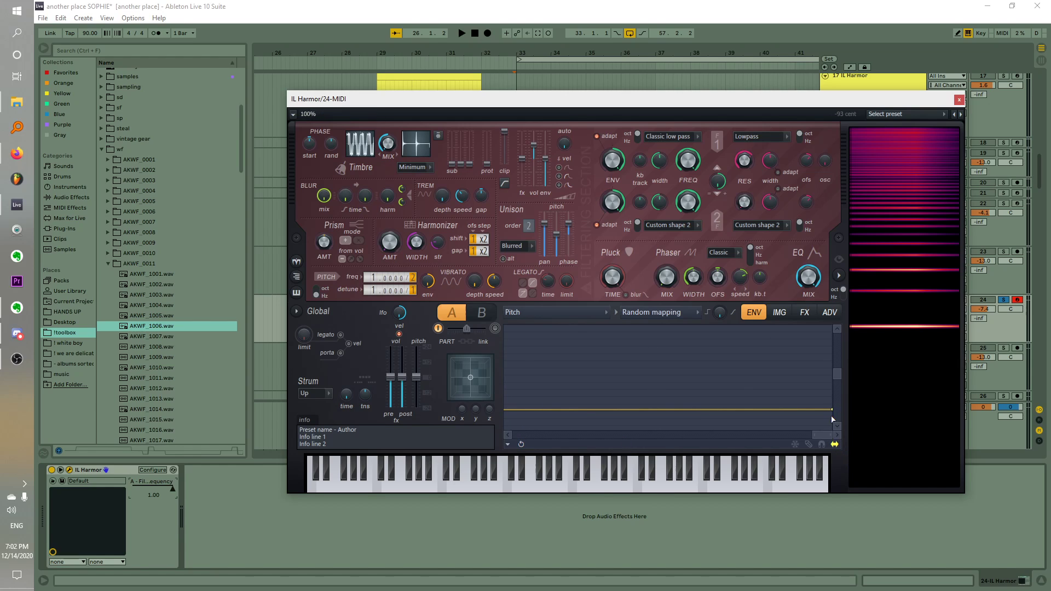
{"action": "left_click_drag", "start_coordinate": [833, 411], "coordinate": [834, 411]}
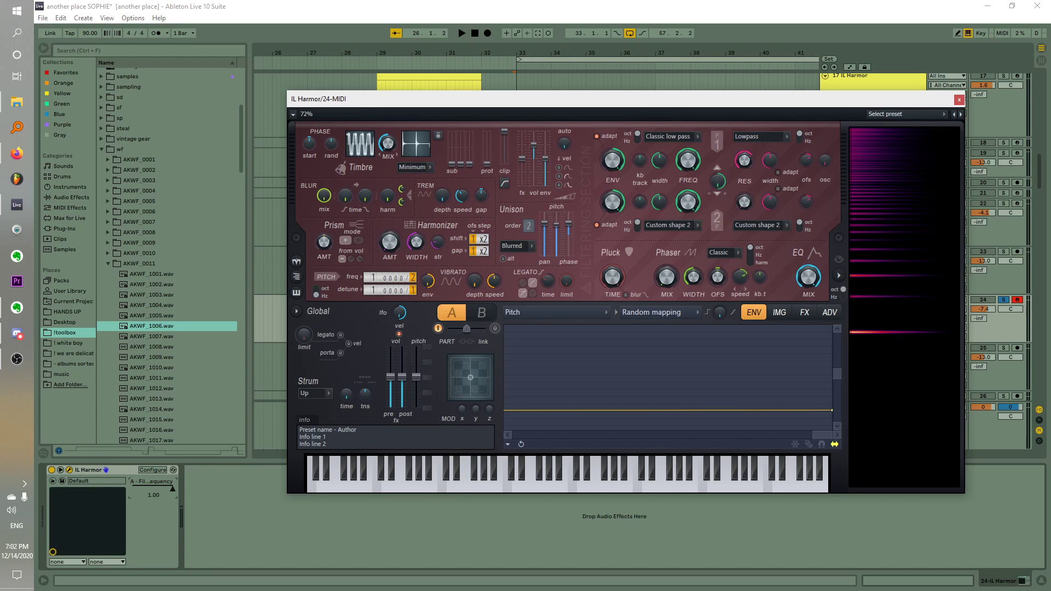
Set the unison order to 9, try different pitch thickness amounts, lower the unison phase and raise the panning to maximum
{"action": "left_click_drag", "start_coordinate": [556, 225], "coordinate": [557, 220]}
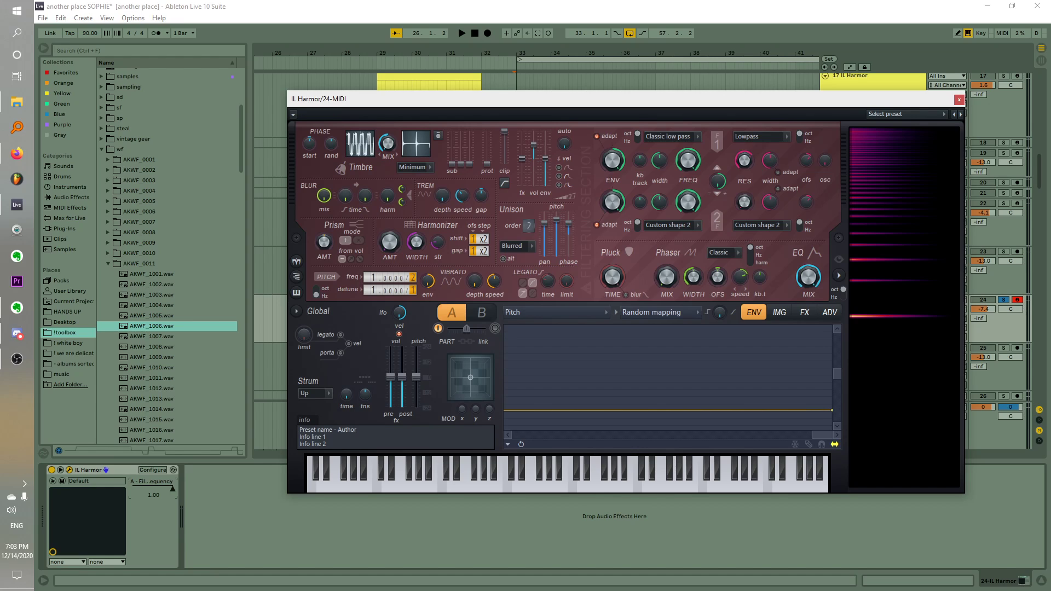
{"action": "left_click_drag", "start_coordinate": [528, 225], "coordinate": [529, 219]}
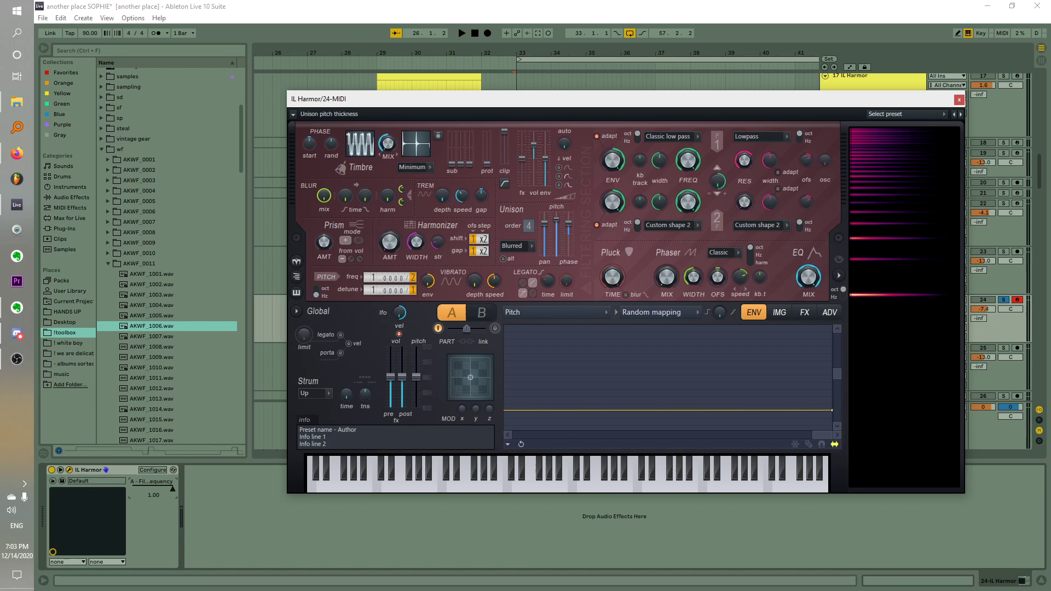
{"action": "left_click_drag", "start_coordinate": [556, 218], "coordinate": [557, 230]}
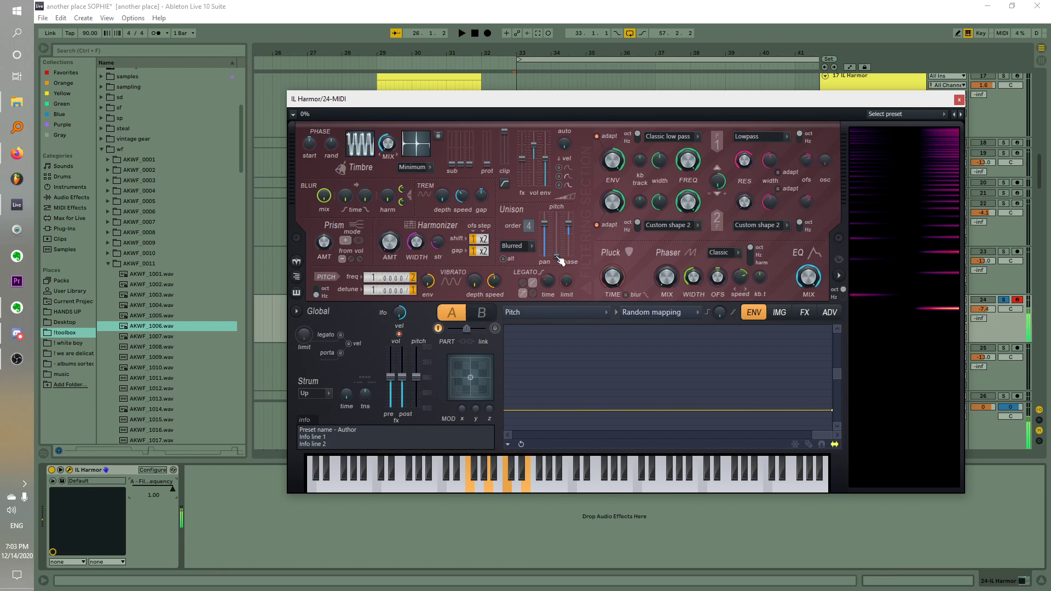
{"action": "left_click_drag", "start_coordinate": [557, 238], "coordinate": [557, 218]}
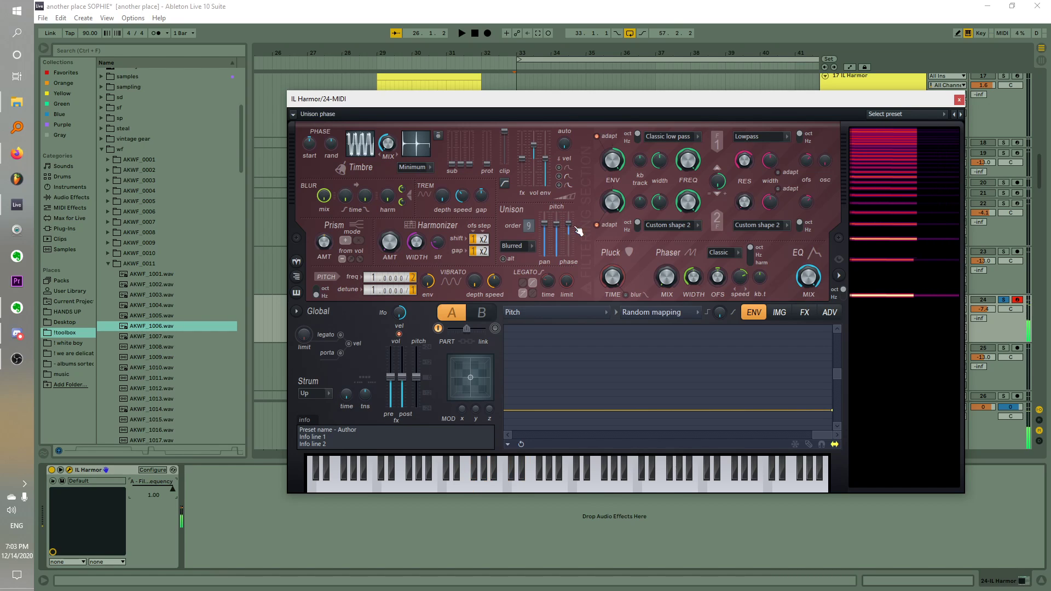
{"action": "left_click_drag", "start_coordinate": [571, 225], "coordinate": [548, 216]}
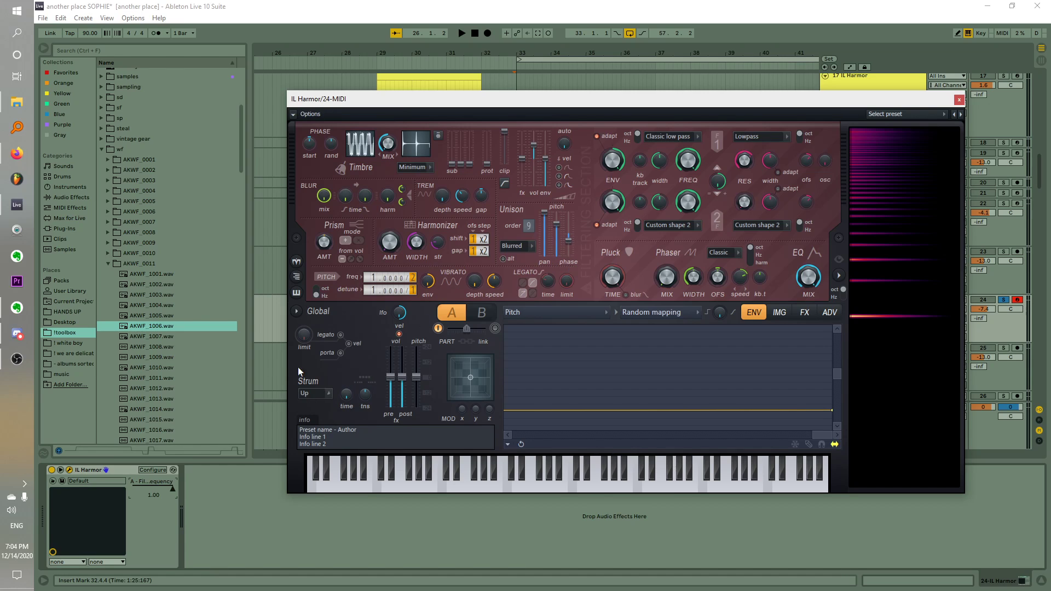
Alternate between parts A and B to compare their settings
{"action": "left_click", "coordinate": [486, 312]}
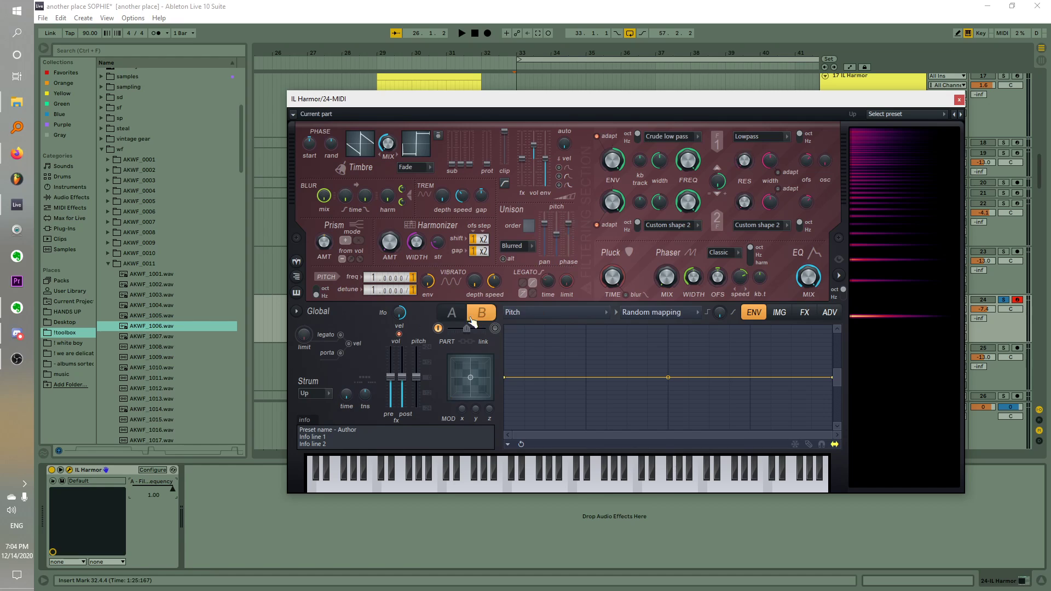
{"action": "left_click", "coordinate": [459, 313]}
{"action": "left_click", "coordinate": [486, 312]}
{"action": "left_click", "coordinate": [457, 312]}
{"action": "left_click", "coordinate": [482, 311]}
{"action": "left_click", "coordinate": [458, 314]}
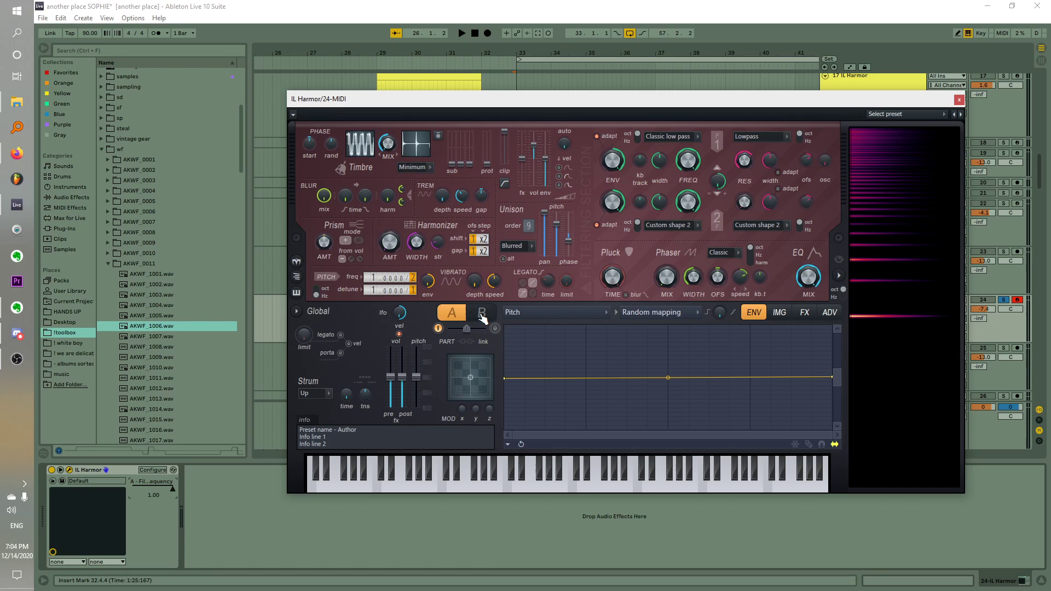
{"action": "left_click", "coordinate": [482, 315]}
{"action": "left_click", "coordinate": [453, 315]}
{"action": "left_click", "coordinate": [482, 316]}
{"action": "left_click", "coordinate": [457, 316]}
{"action": "left_click", "coordinate": [482, 315]}
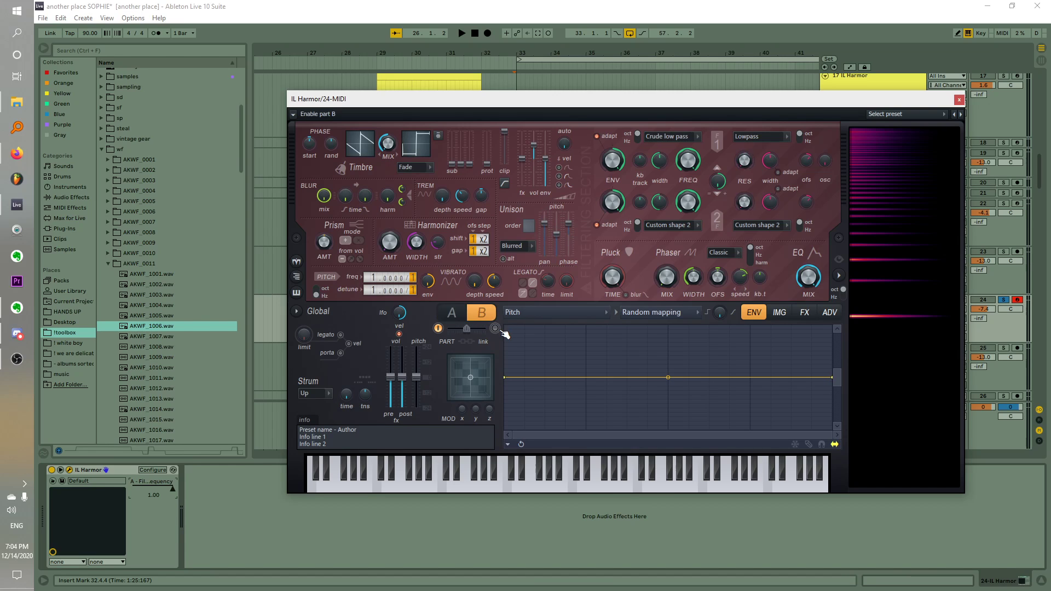
Enable part B and copy all of part A's settings into it
{"action": "left_click", "coordinate": [496, 329]}
{"action": "left_click", "coordinate": [459, 314]}
{"action": "left_click", "coordinate": [474, 314]}
{"action": "left_click", "coordinate": [449, 314]}
{"action": "left_click", "coordinate": [298, 312]}
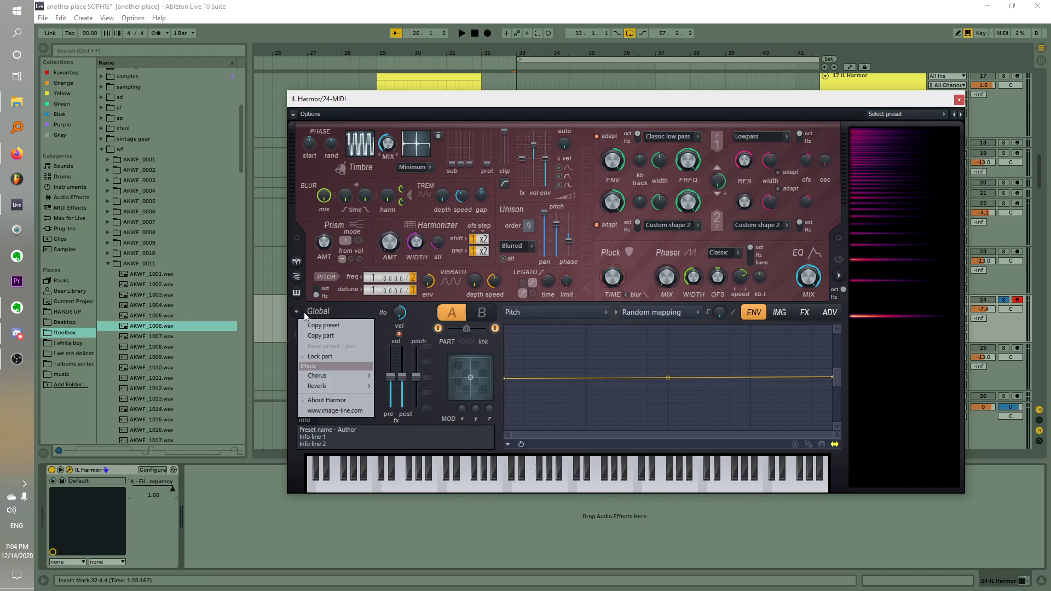
{"action": "left_click", "coordinate": [330, 337]}
{"action": "left_click", "coordinate": [477, 317]}
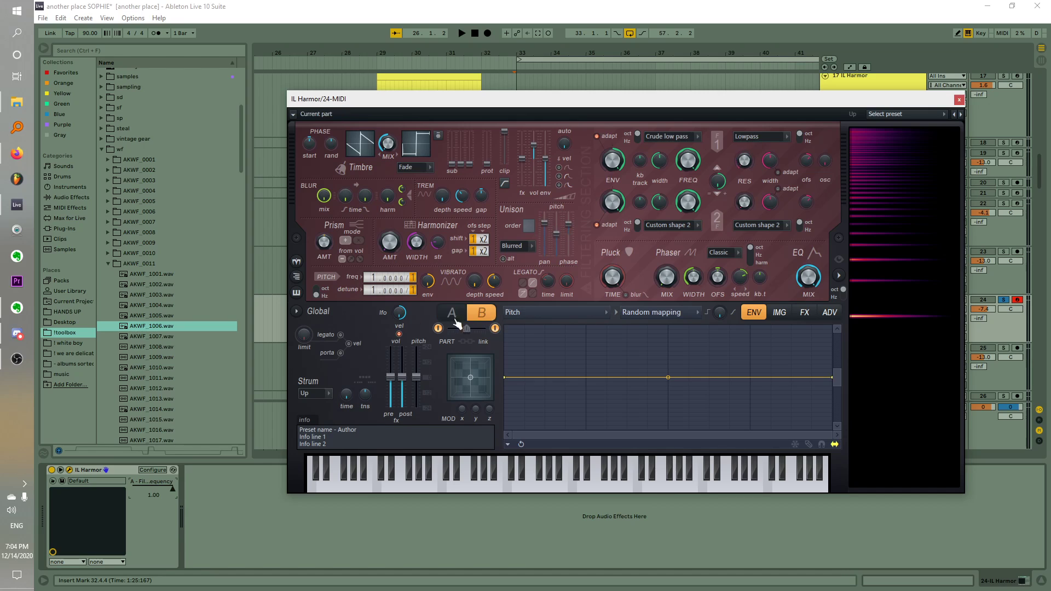
{"action": "left_click", "coordinate": [296, 312]}
{"action": "left_click", "coordinate": [326, 346]}
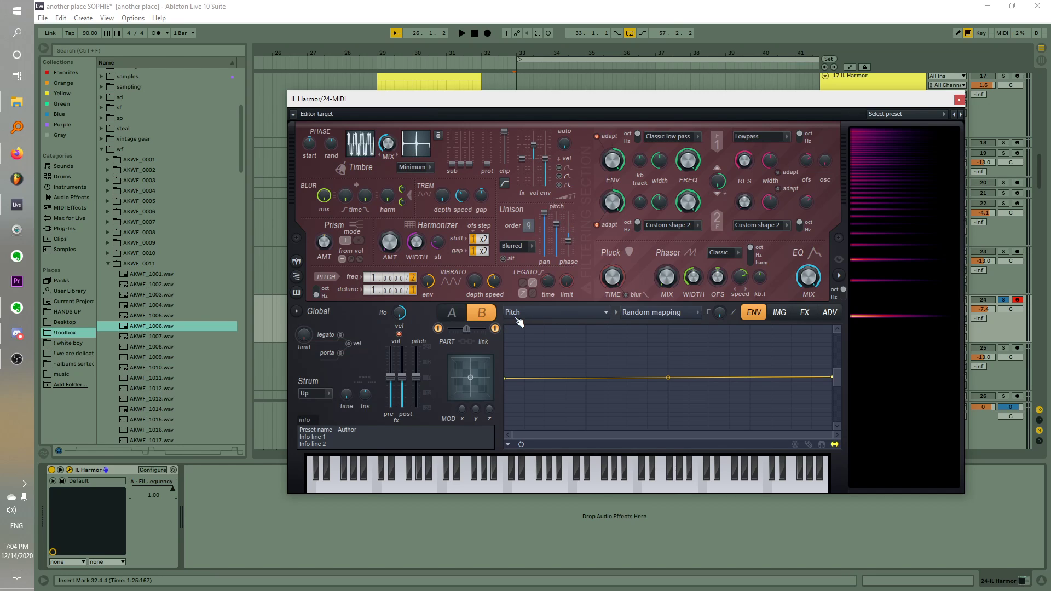
{"action": "left_click", "coordinate": [450, 314]}
{"action": "left_click", "coordinate": [481, 314]}
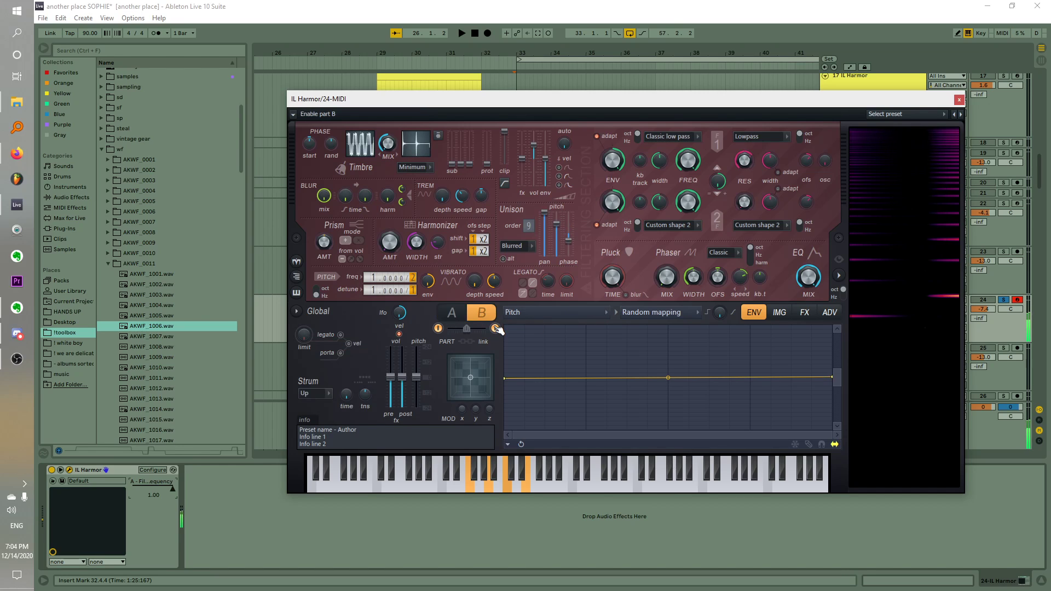
Shift the part mix fully to B, turn off part B's unison, and return the mix to 50%
{"action": "left_click_drag", "start_coordinate": [469, 329], "coordinate": [491, 329]}
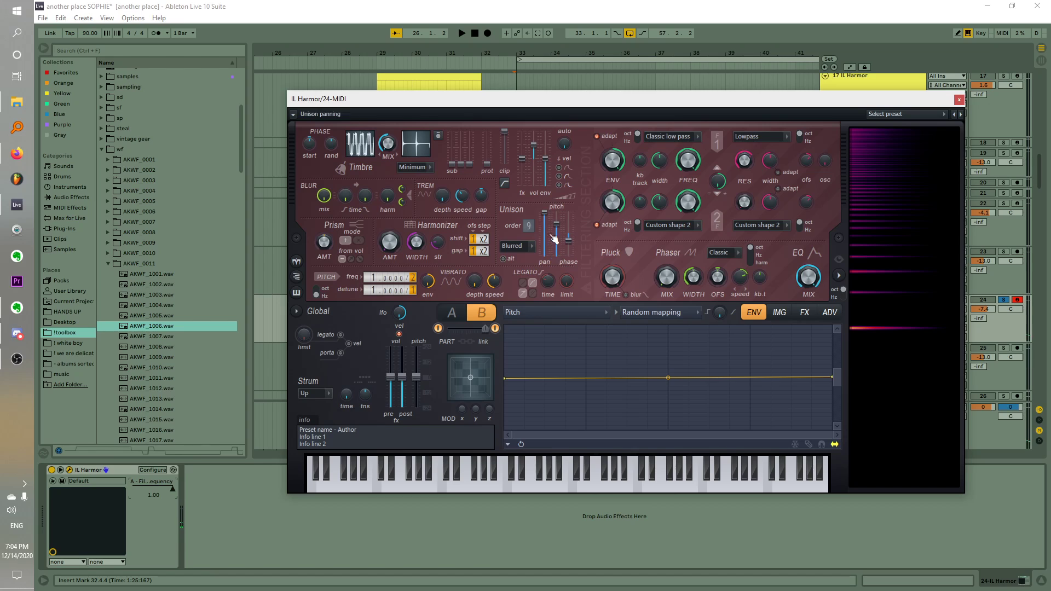
{"action": "left_click_drag", "start_coordinate": [529, 226], "coordinate": [528, 256]}
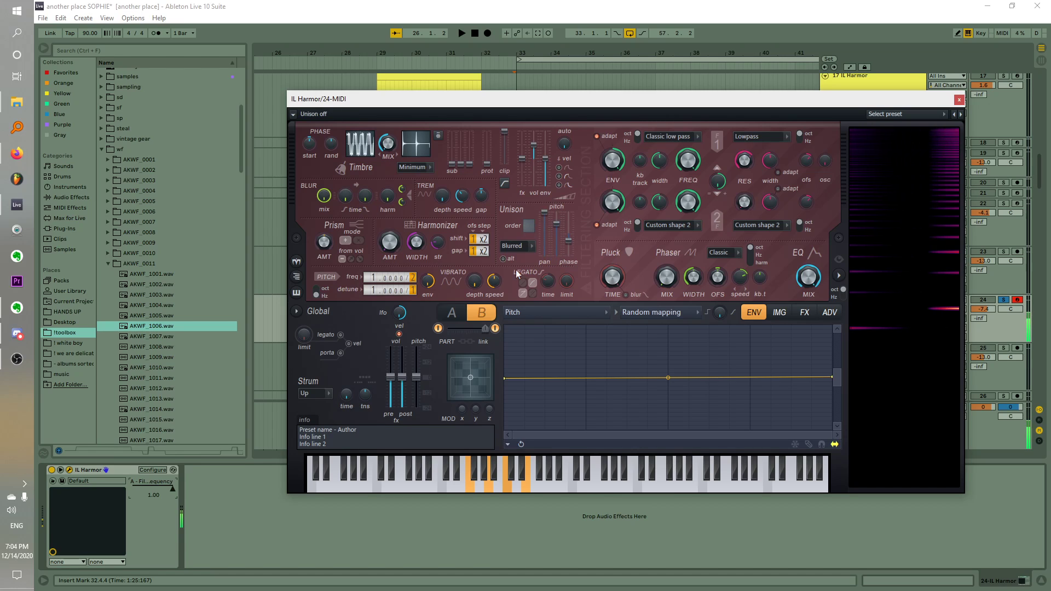
{"action": "left_click_drag", "start_coordinate": [485, 328], "coordinate": [469, 329]}
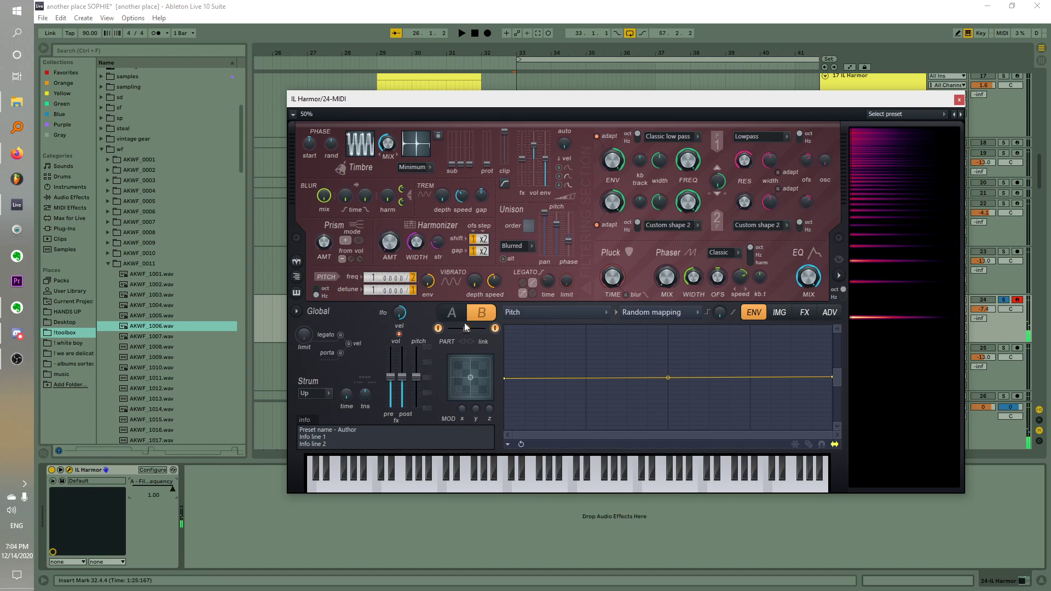
{"action": "left_click", "coordinate": [454, 314]}
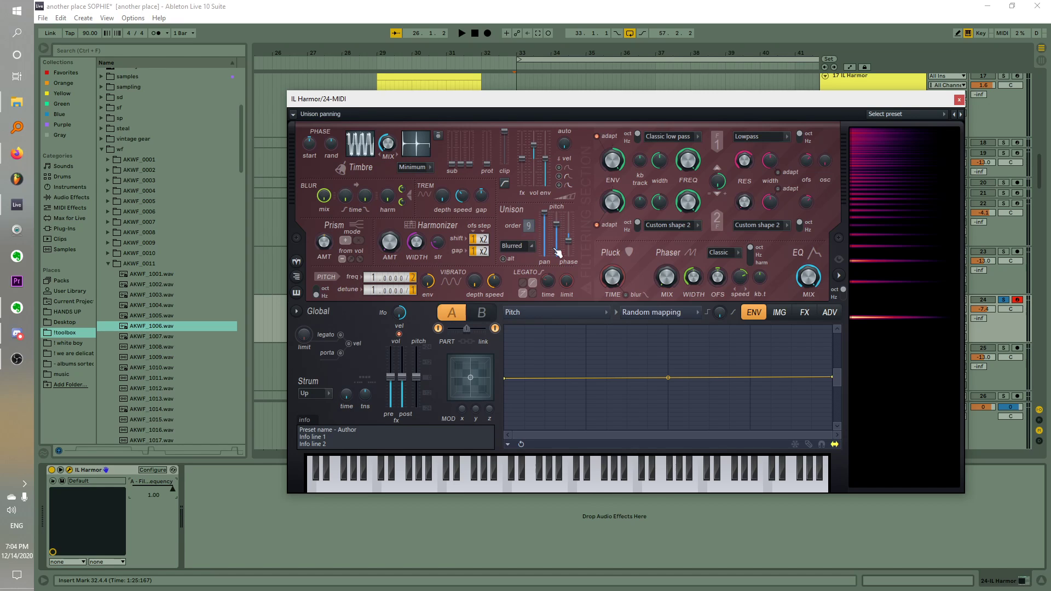
{"action": "left_click", "coordinate": [489, 312]}
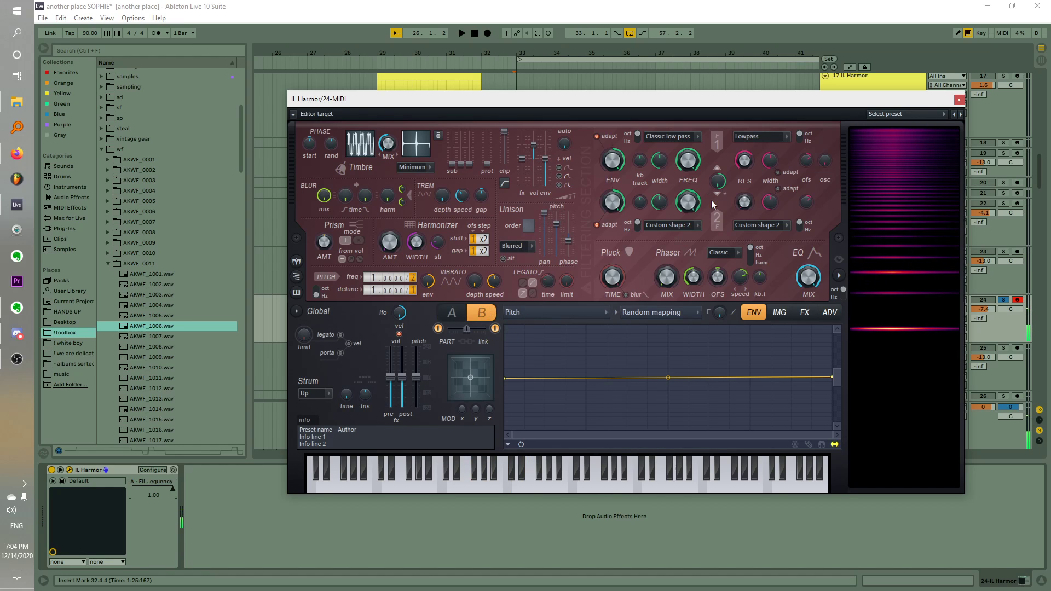
Try different frequencies on part B's filter 1 and change its shape to Hill low pass
{"action": "mouse_move", "coordinate": [695, 163]}
{"action": "left_mouse_down"}
{"action": "mouse_move", "coordinate": [695, 176]}
{"action": "mouse_move", "coordinate": [688, 170]}
{"action": "left_mouse_up"}
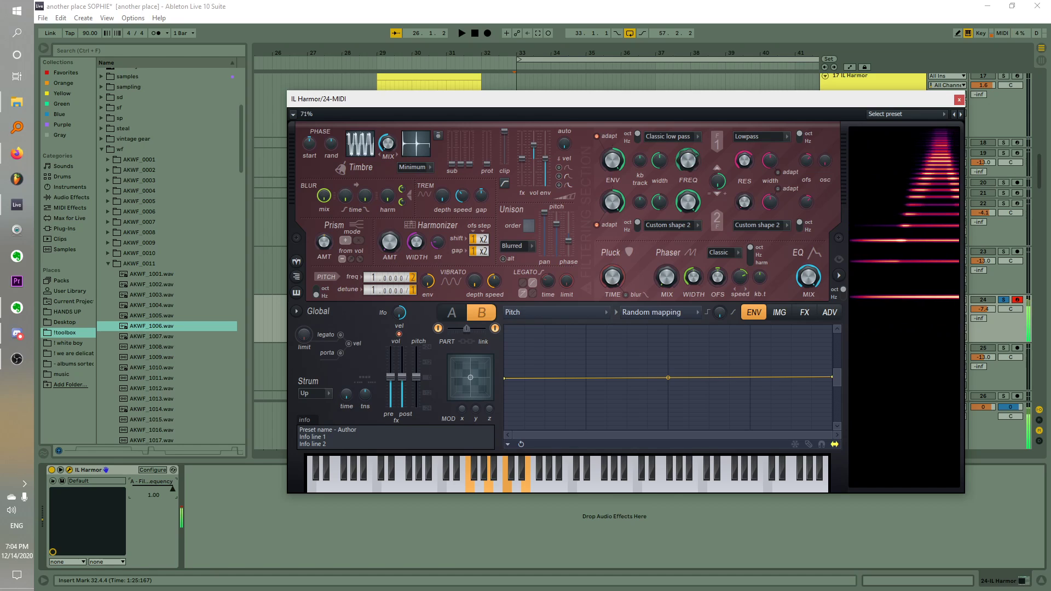
{"action": "left_click", "coordinate": [684, 137]}
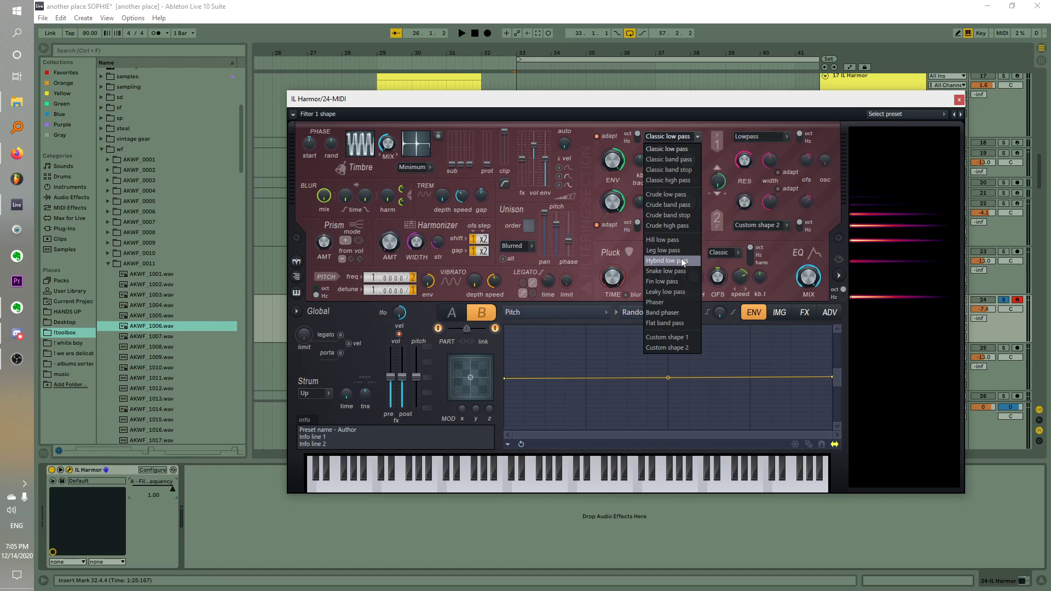
{"action": "left_click", "coordinate": [676, 242]}
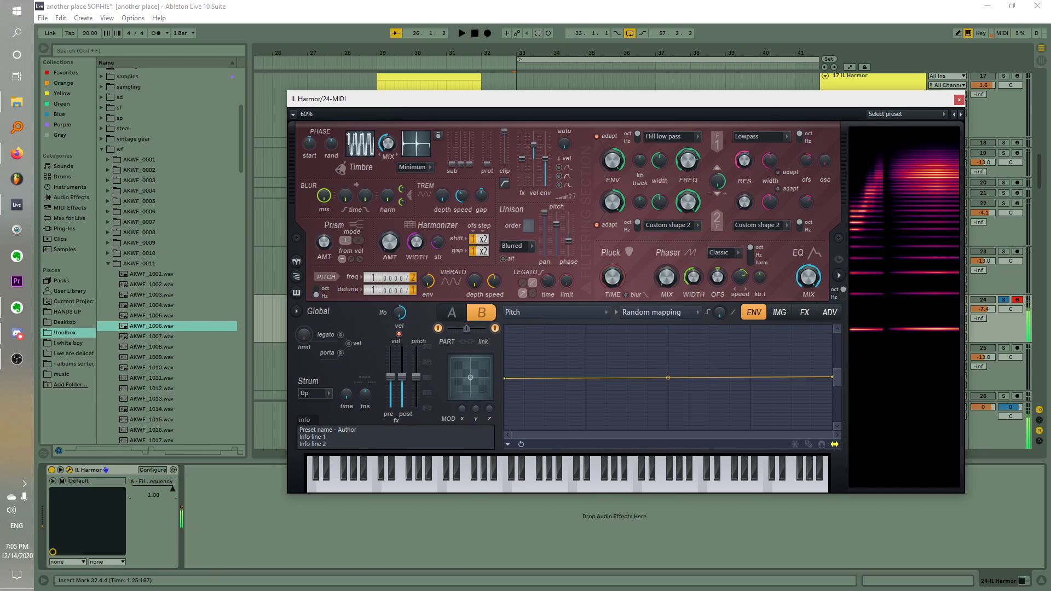
Try Custom shape 1 as part B's filter 1 resonance type, settle on Classic, and raise the filter frequency to 100%
{"action": "left_click", "coordinate": [752, 146]}
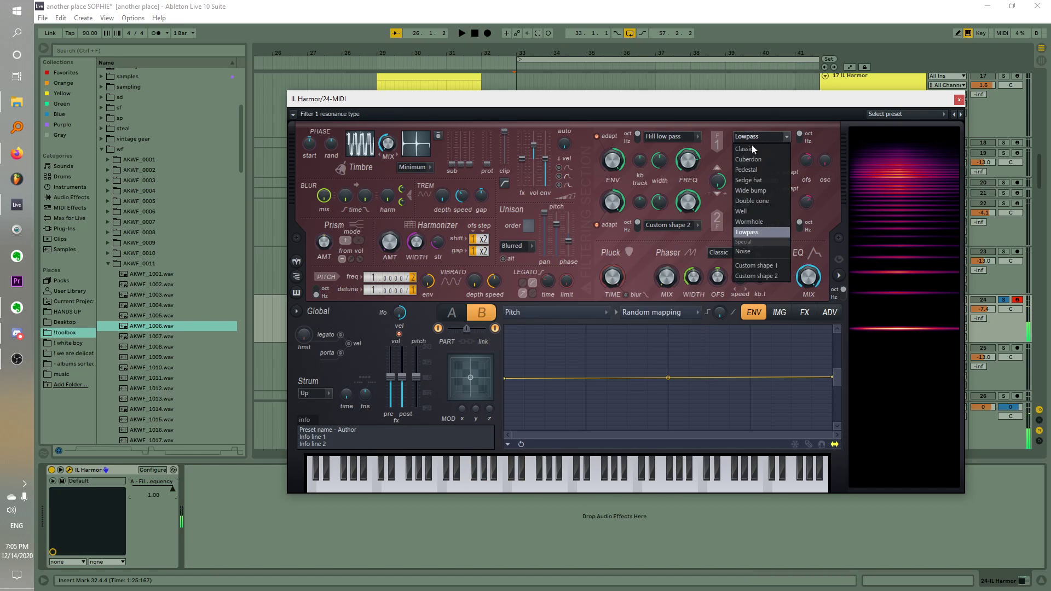
{"action": "left_click", "coordinate": [752, 148]}
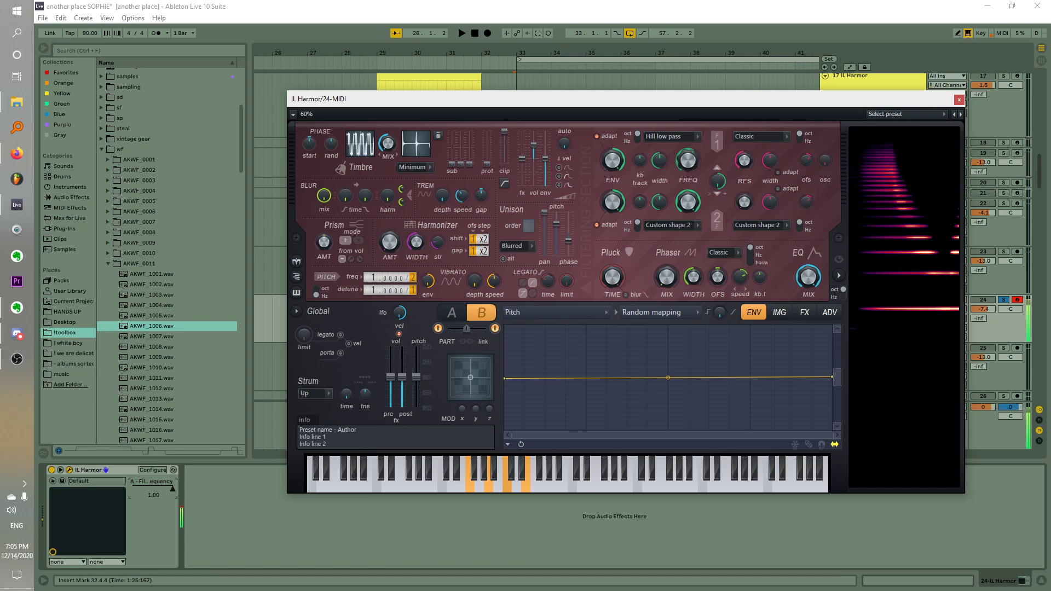
{"action": "left_click", "coordinate": [754, 141]}
{"action": "left_click", "coordinate": [757, 265]}
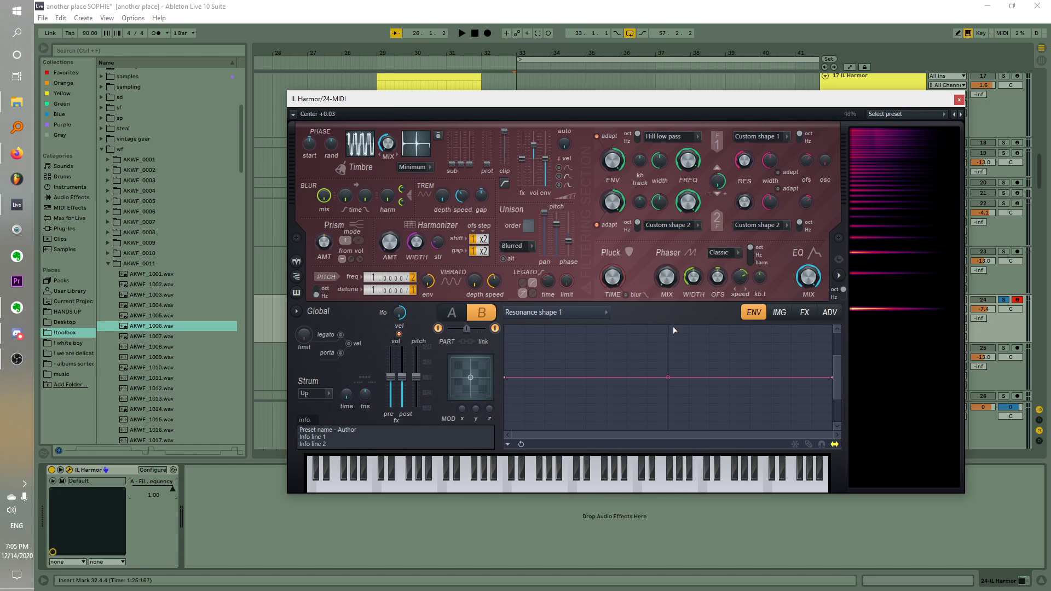
{"action": "left_click", "coordinate": [739, 140]}
{"action": "left_click", "coordinate": [747, 147]}
{"action": "left_click", "coordinate": [683, 163]}
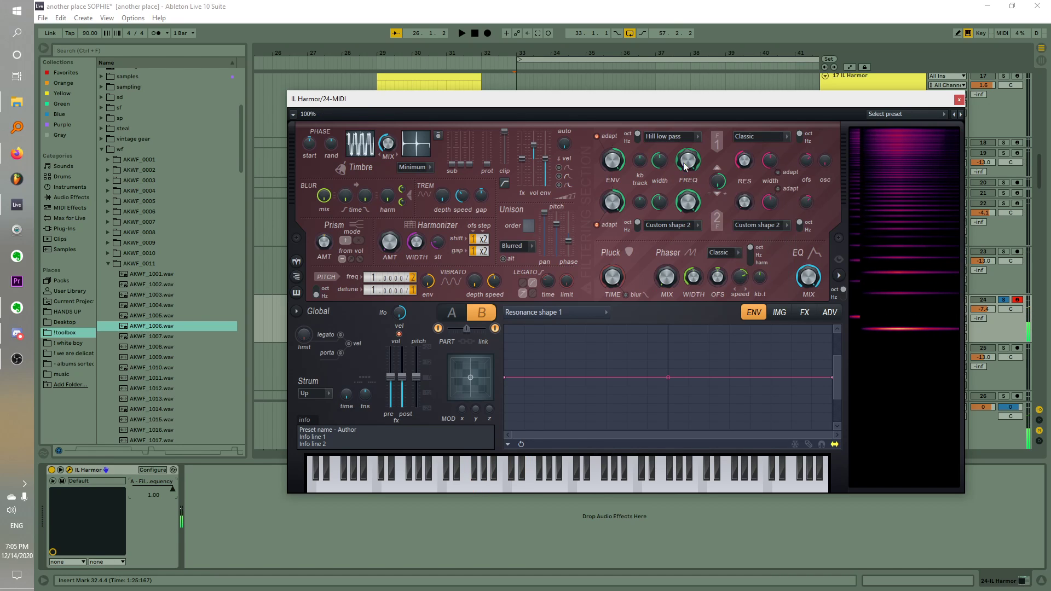
Turn off part B and look through the effects, envelope, and image sections
{"action": "left_click", "coordinate": [495, 328]}
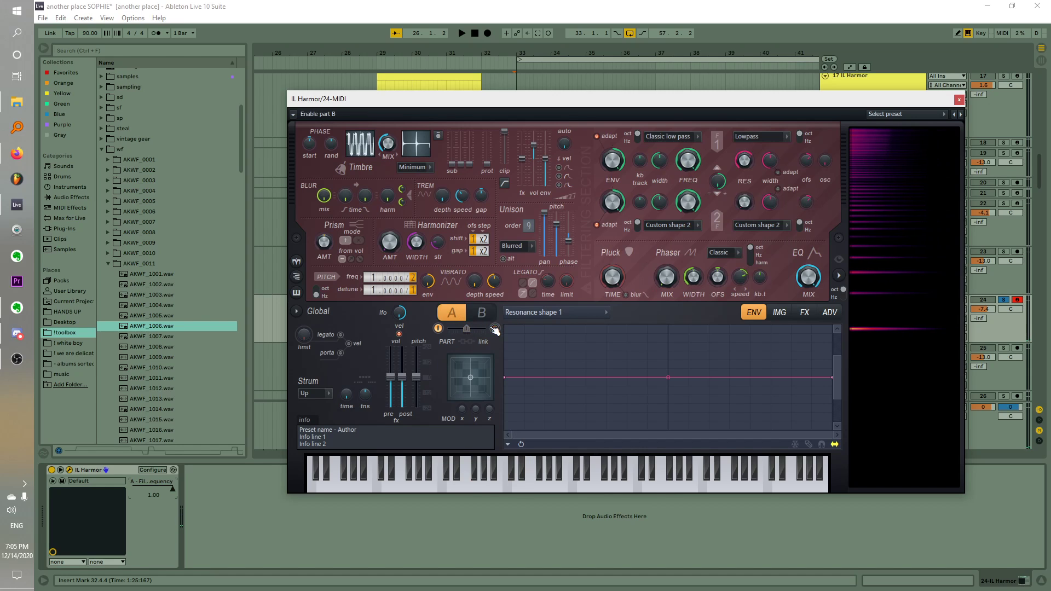
{"action": "left_click", "coordinate": [804, 312]}
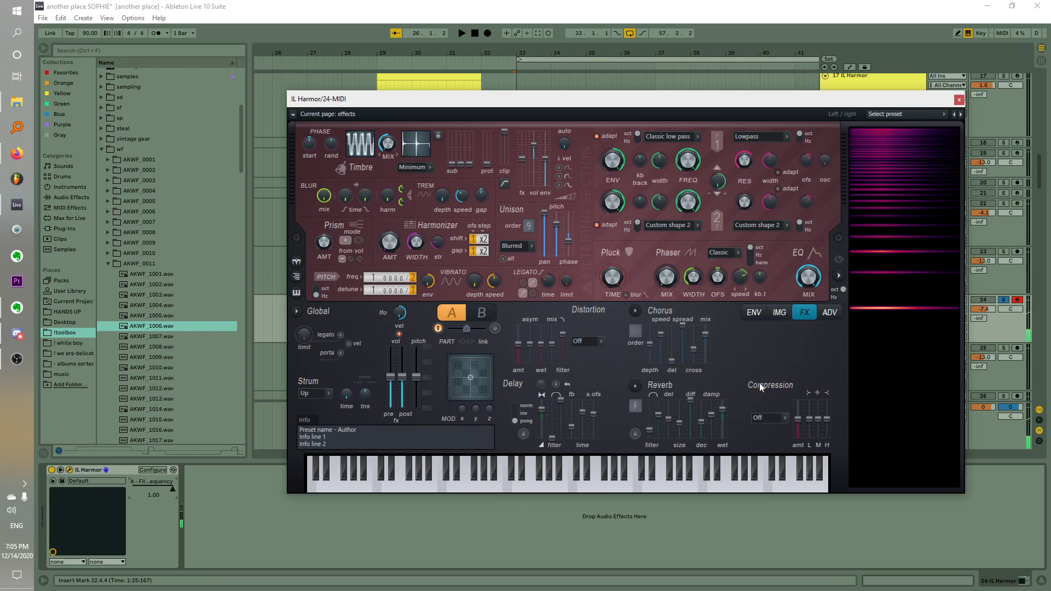
{"action": "left_click", "coordinate": [756, 315]}
{"action": "left_click", "coordinate": [804, 316]}
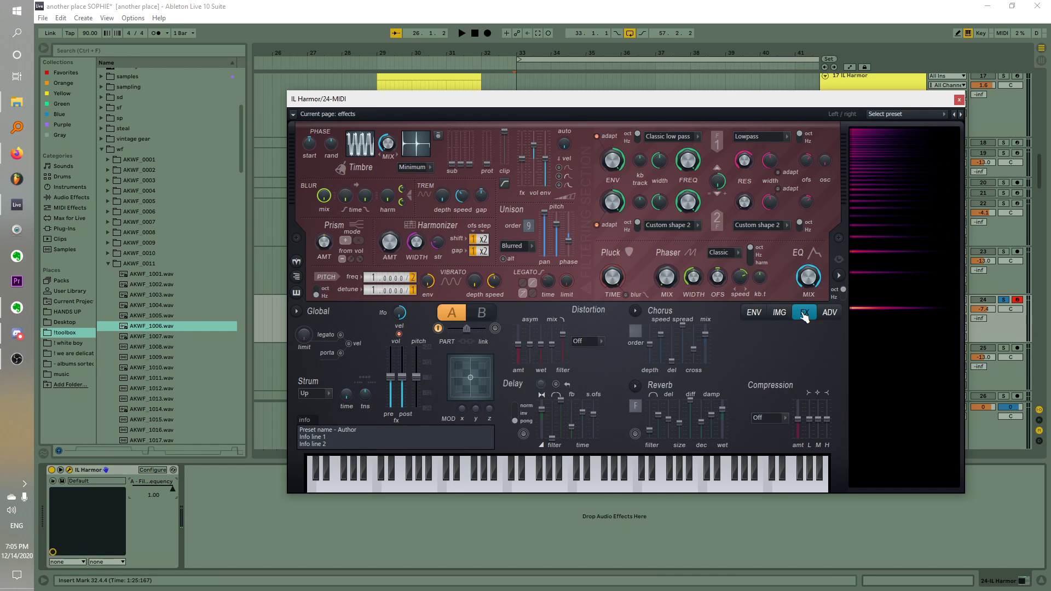
{"action": "left_click", "coordinate": [780, 314]}
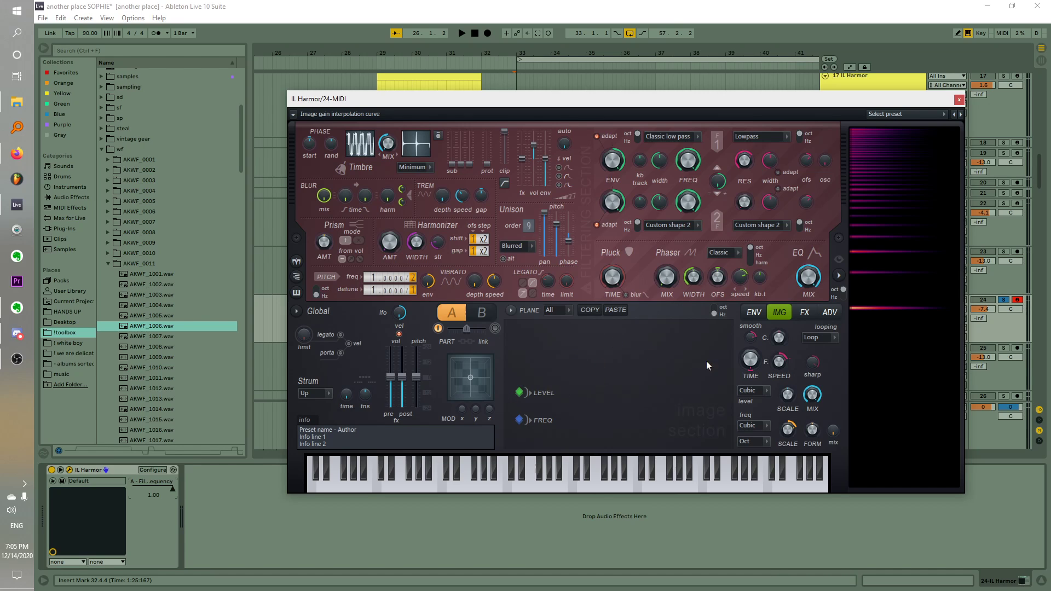
{"action": "left_click", "coordinate": [804, 313]}
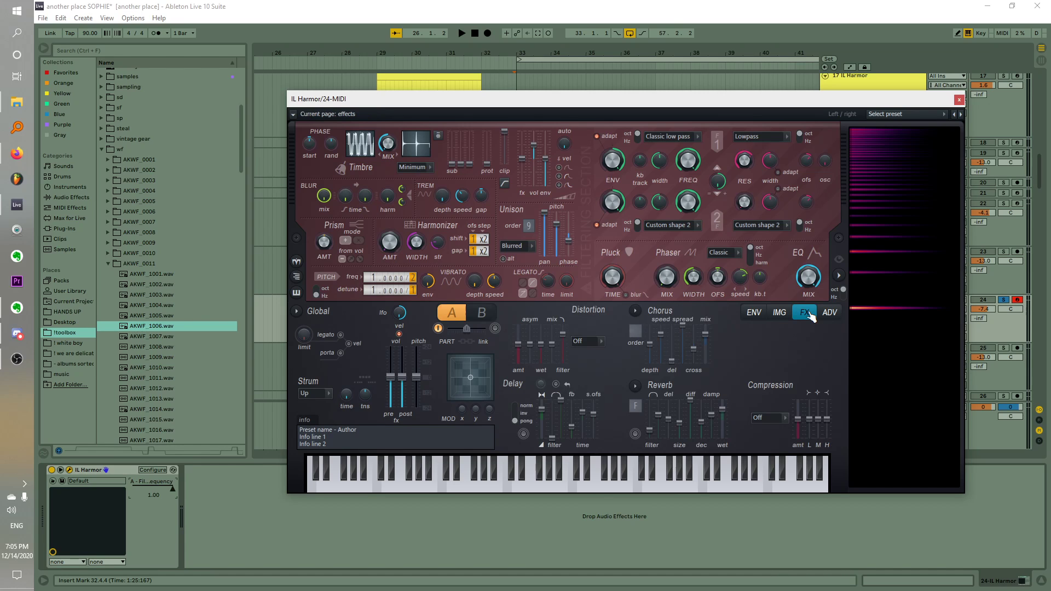
Open the advanced settings and try moving the chorus ahead of the distortion in the effects order
{"action": "left_click", "coordinate": [830, 313]}
{"action": "left_click", "coordinate": [806, 314]}
{"action": "left_click", "coordinate": [830, 314]}
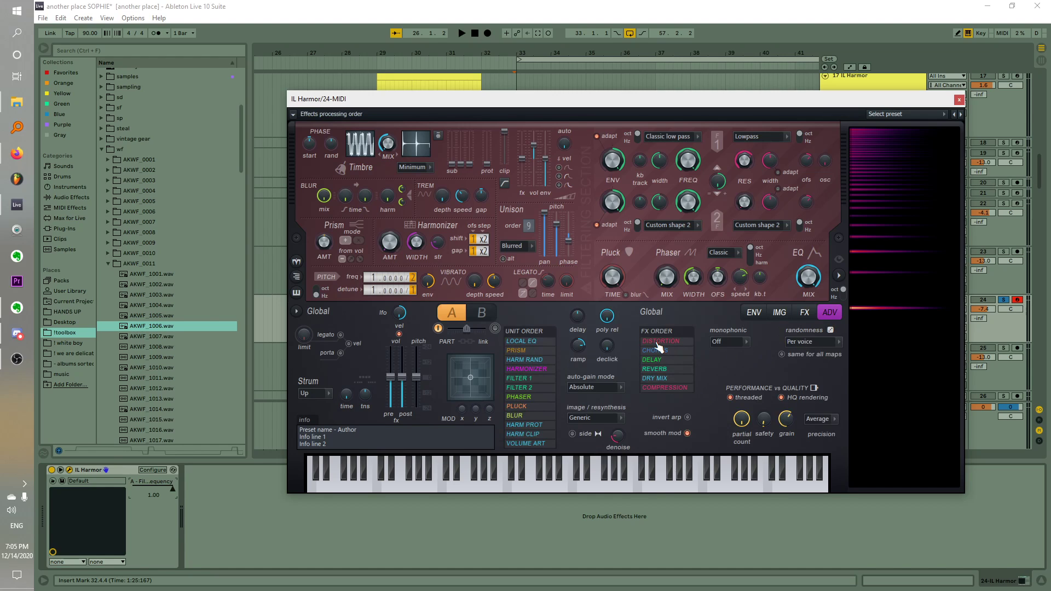
{"action": "mouse_move", "coordinate": [658, 354]}
{"action": "left_mouse_down"}
{"action": "mouse_move", "coordinate": [662, 394]}
{"action": "mouse_move", "coordinate": [659, 344]}
{"action": "left_mouse_up"}
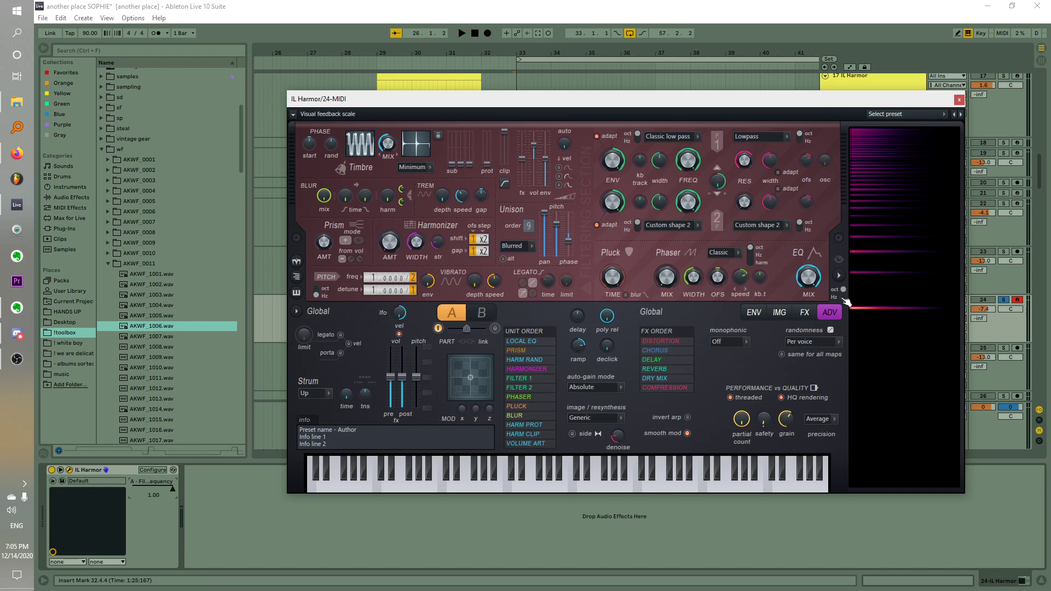
Set the distortion type to Classic and try different distortion and asymmetry amounts
{"action": "left_click", "coordinate": [804, 319]}
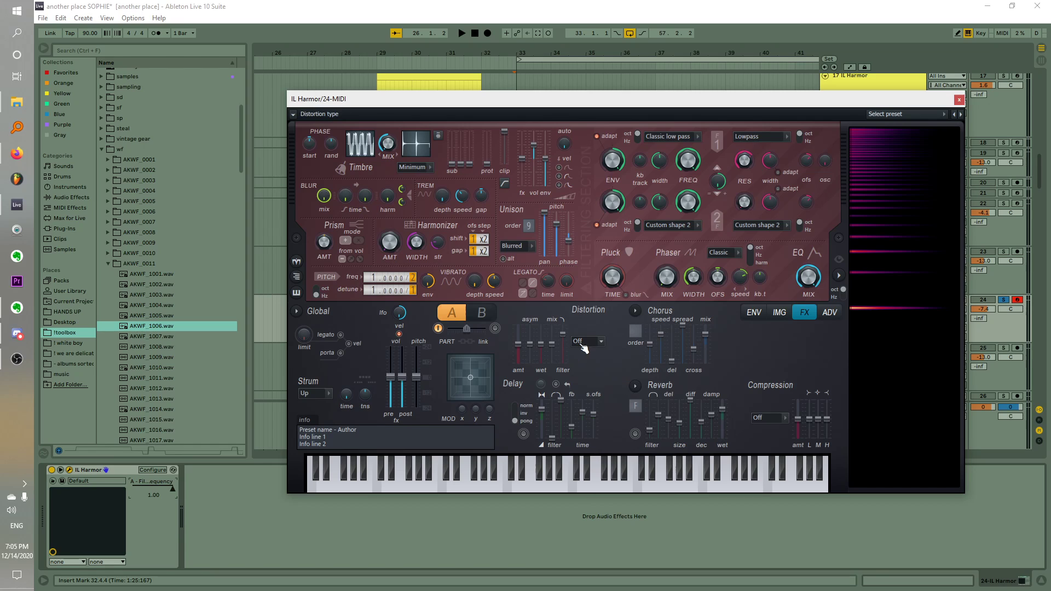
{"action": "left_click", "coordinate": [584, 342]}
{"action": "left_click", "coordinate": [584, 370]}
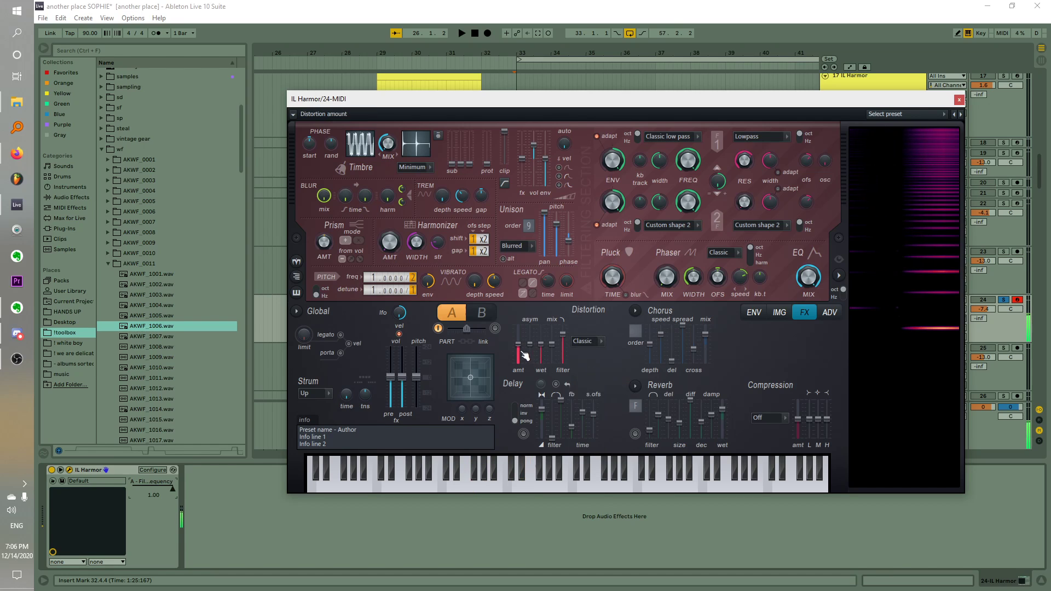
{"action": "left_click_drag", "start_coordinate": [523, 355], "coordinate": [526, 330]}
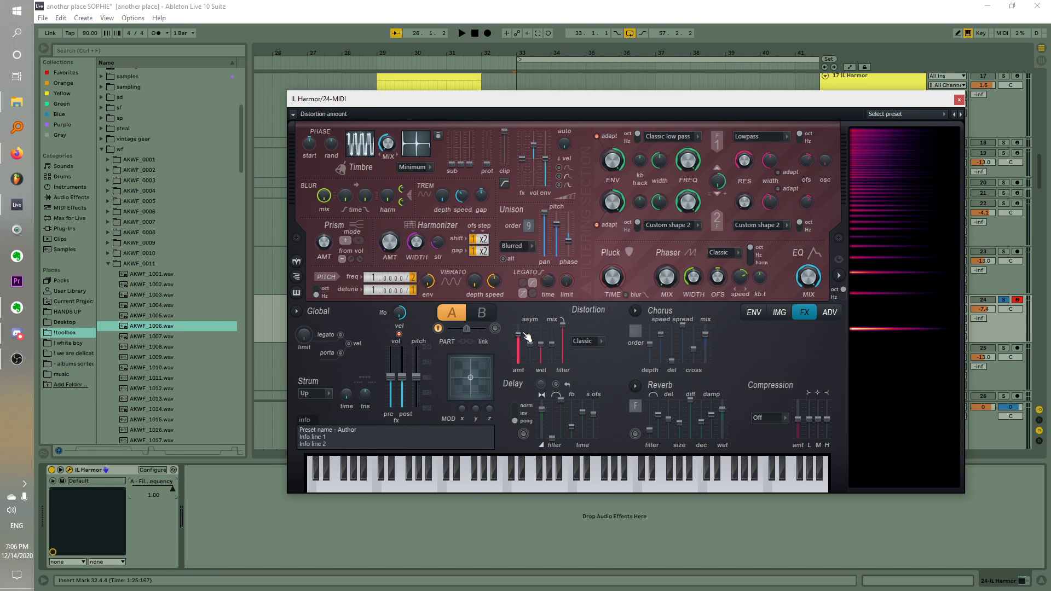
{"action": "left_click_drag", "start_coordinate": [523, 333], "coordinate": [533, 347]}
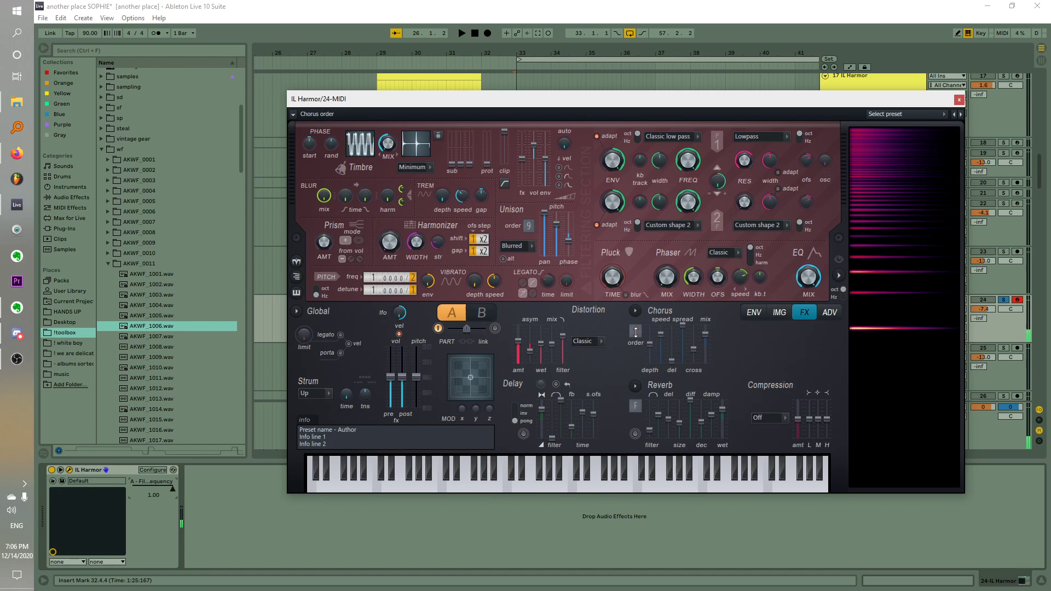
Try a chorus of order 5 with its mix raised fully, and adjust the unison order
{"action": "left_click_drag", "start_coordinate": [635, 331], "coordinate": [693, 341]}
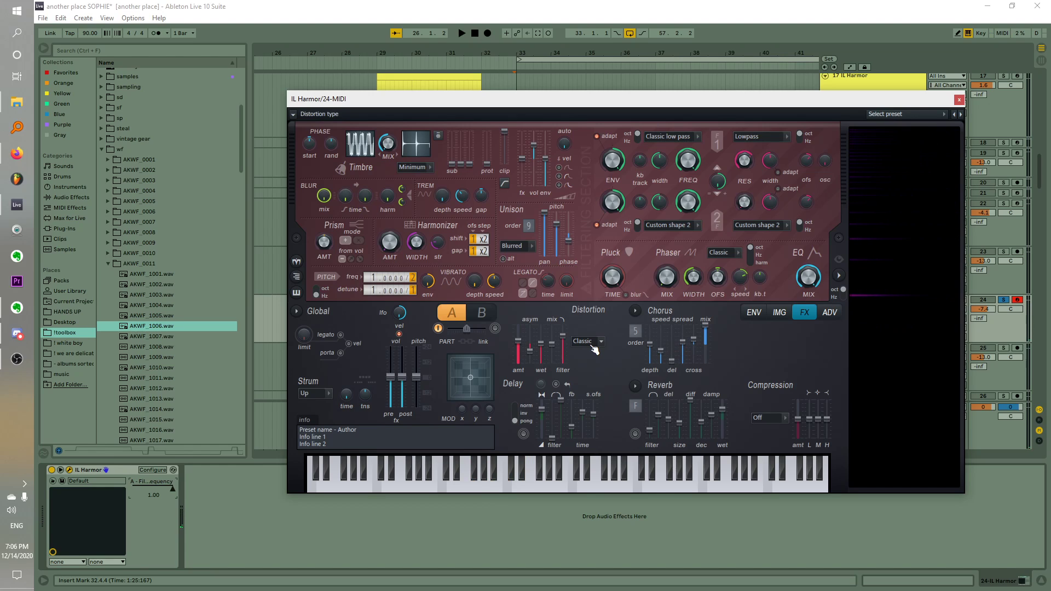
{"action": "left_click_drag", "start_coordinate": [529, 228], "coordinate": [539, 260]}
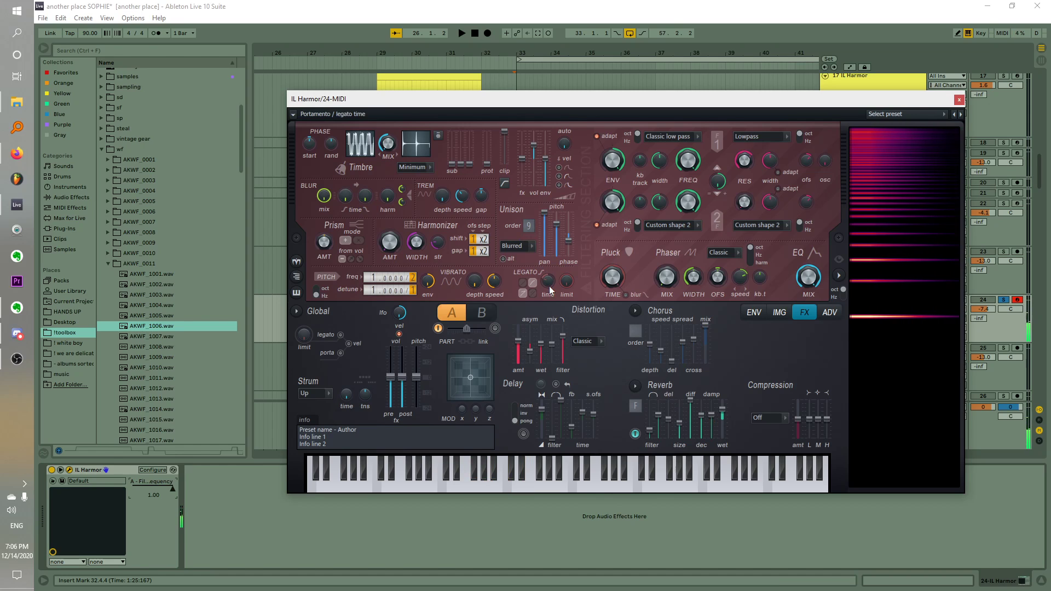
Reshape part A's volume envelope into an instant attack with a short curved decay down to about 20%
{"action": "left_click", "coordinate": [754, 312]}
{"action": "left_click", "coordinate": [591, 318]}
{"action": "left_click", "coordinate": [515, 327]}
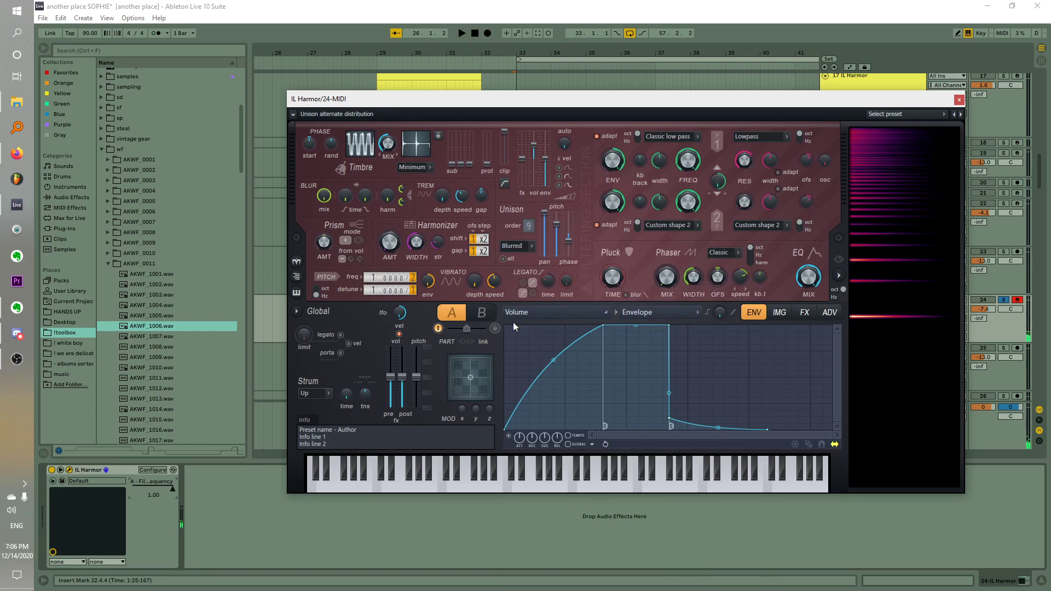
{"action": "left_click_drag", "start_coordinate": [602, 326], "coordinate": [429, 298]}
{"action": "left_click_drag", "start_coordinate": [572, 327], "coordinate": [520, 413]}
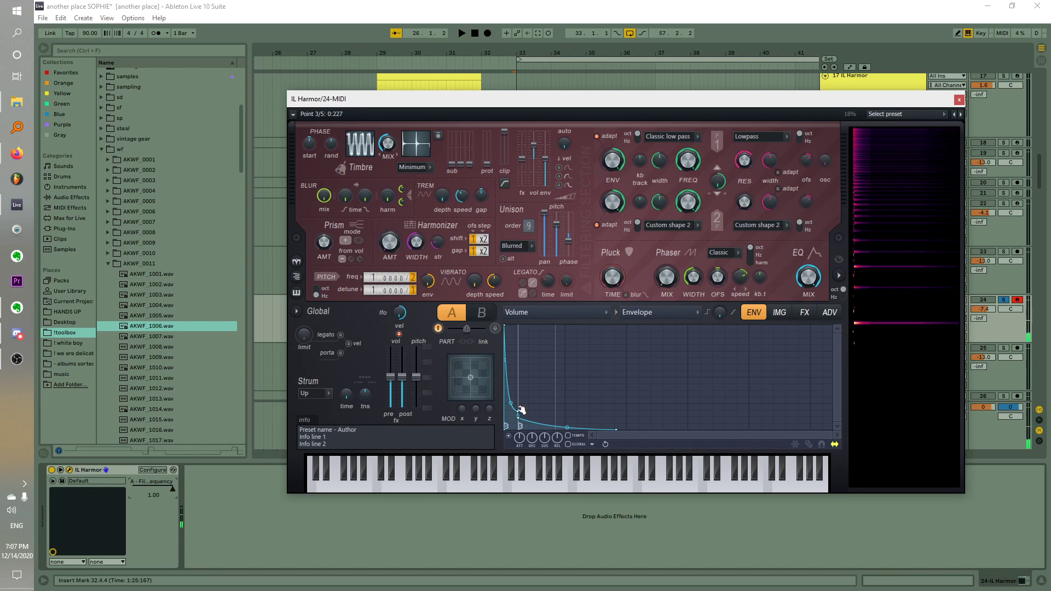
{"action": "left_click_drag", "start_coordinate": [521, 410], "coordinate": [538, 398]}
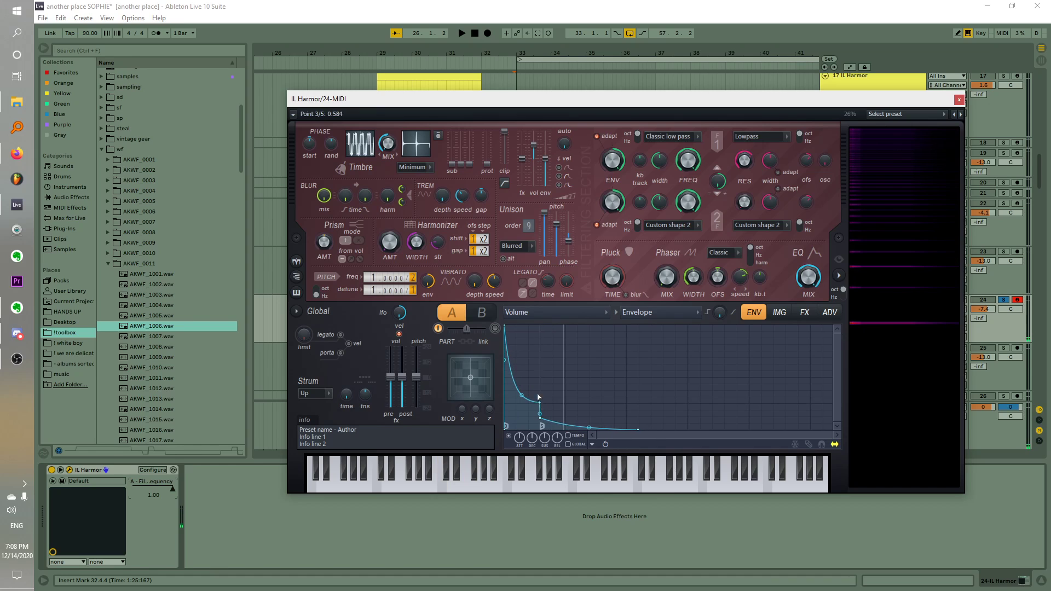
Show part A's Pitch articulation and change the edited part from Random mapping to Envelope
{"action": "left_click", "coordinate": [539, 309]}
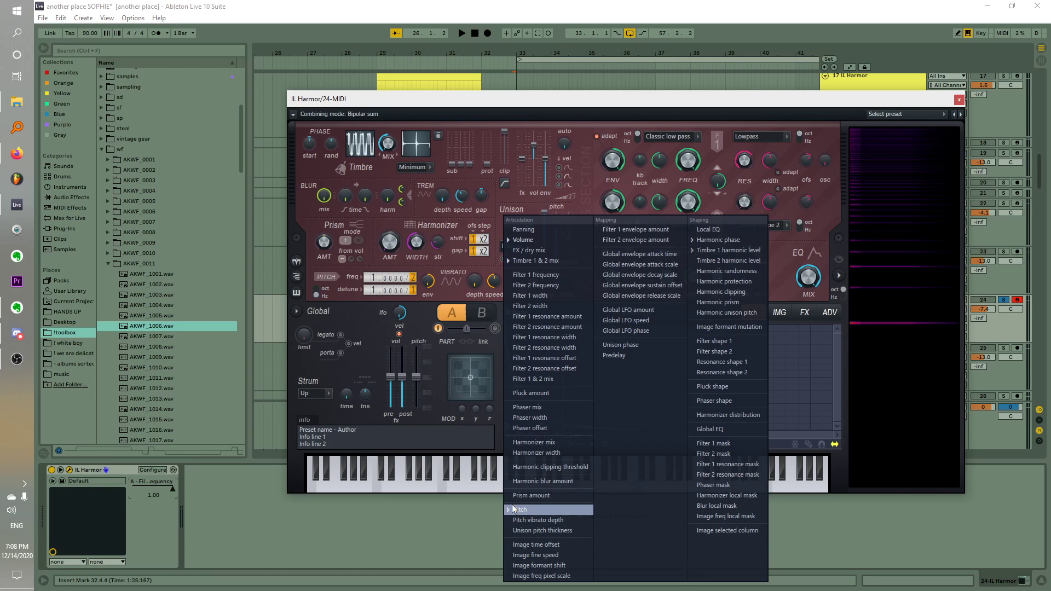
{"action": "left_click", "coordinate": [531, 512]}
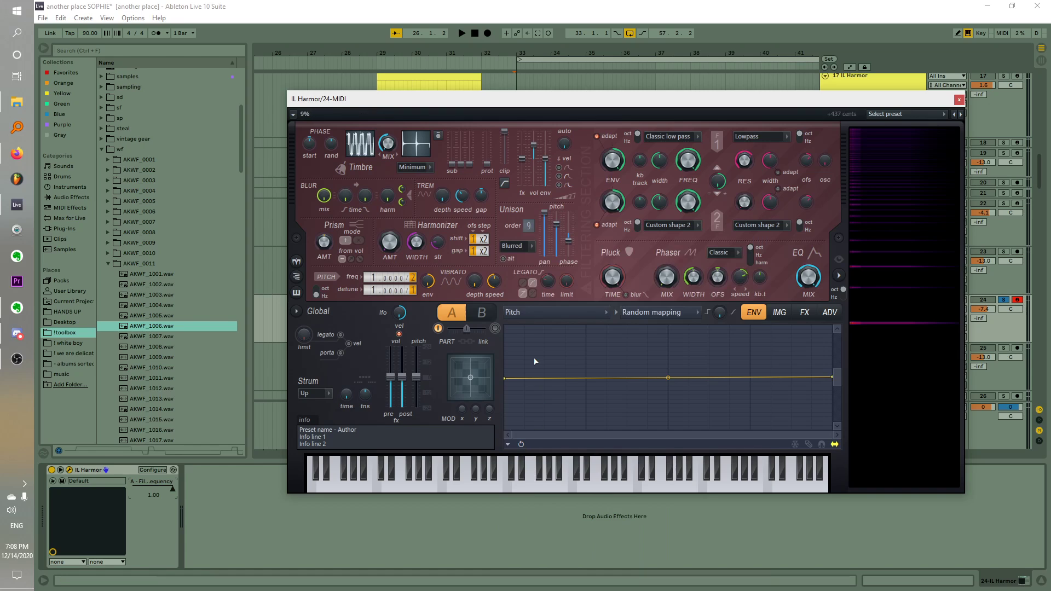
{"action": "left_click", "coordinate": [539, 312]}
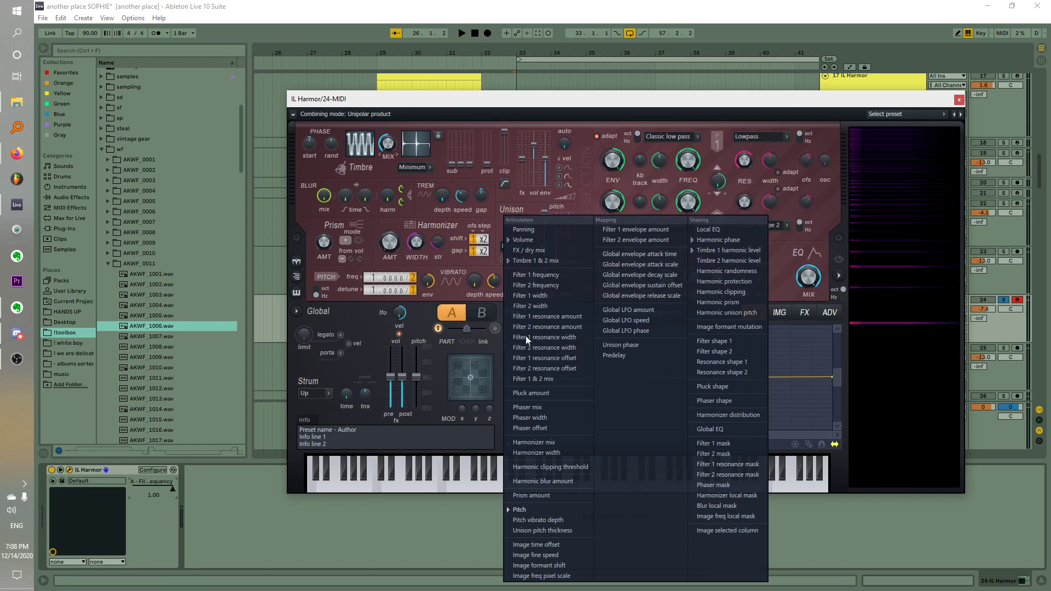
{"action": "left_click", "coordinate": [512, 512]}
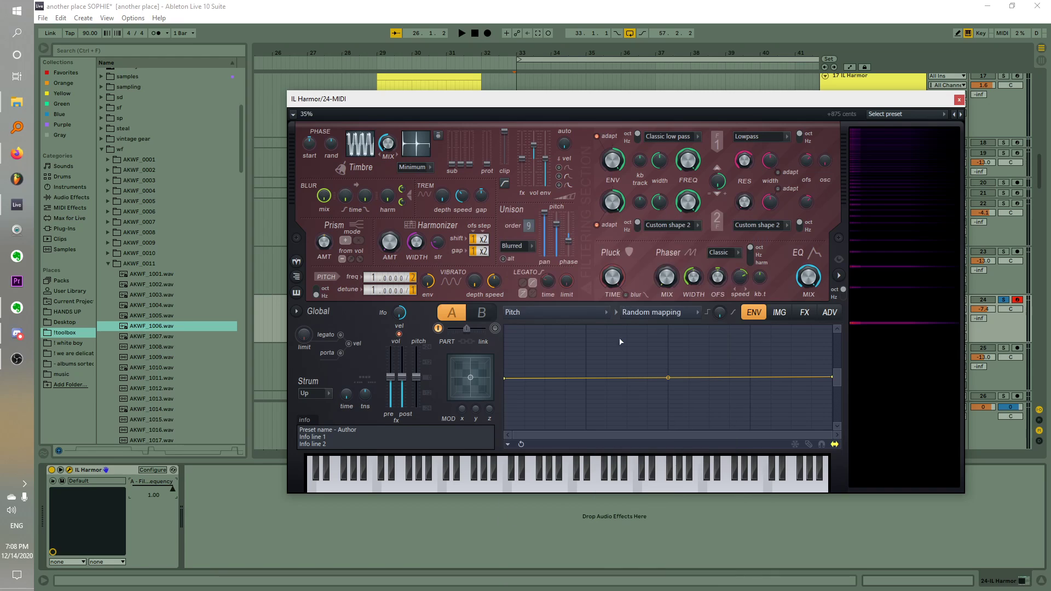
{"action": "left_click", "coordinate": [646, 314]}
{"action": "left_click", "coordinate": [646, 316]}
{"action": "left_click", "coordinate": [638, 315]}
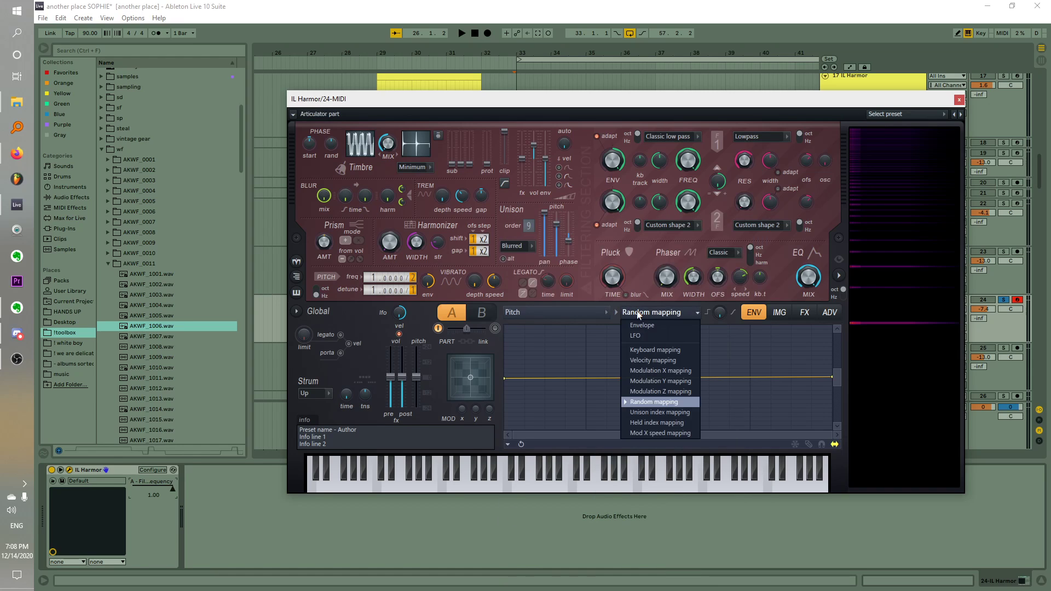
{"action": "left_click", "coordinate": [644, 326]}
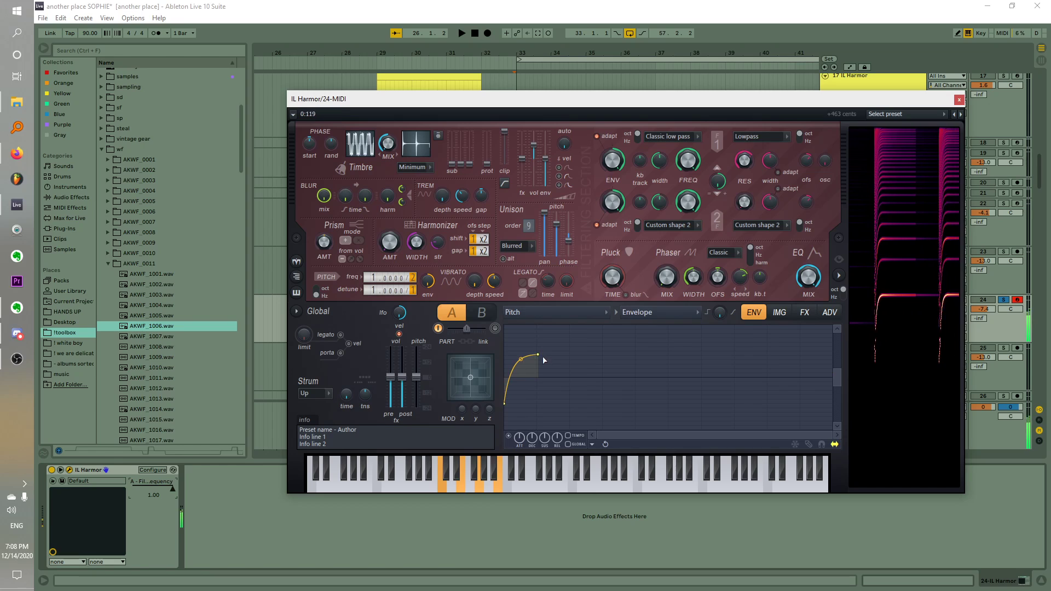
Try rising curves with different depths, tensions, and lengths in part A's pitch envelope, and flatten the curve
{"action": "left_click_drag", "start_coordinate": [538, 355], "coordinate": [500, 456]}
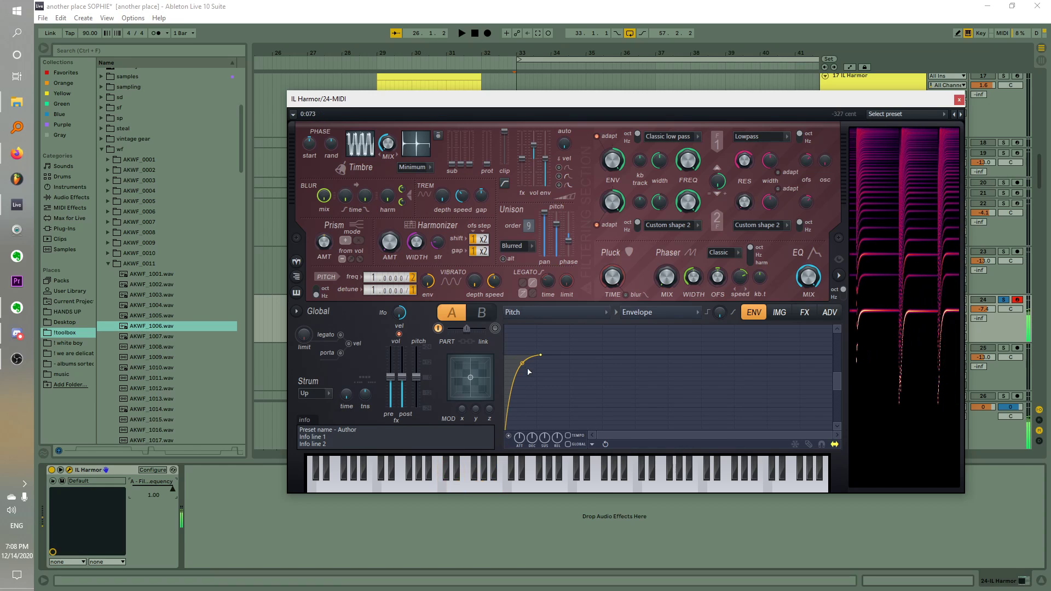
{"action": "left_click_drag", "start_coordinate": [522, 363], "coordinate": [522, 425]}
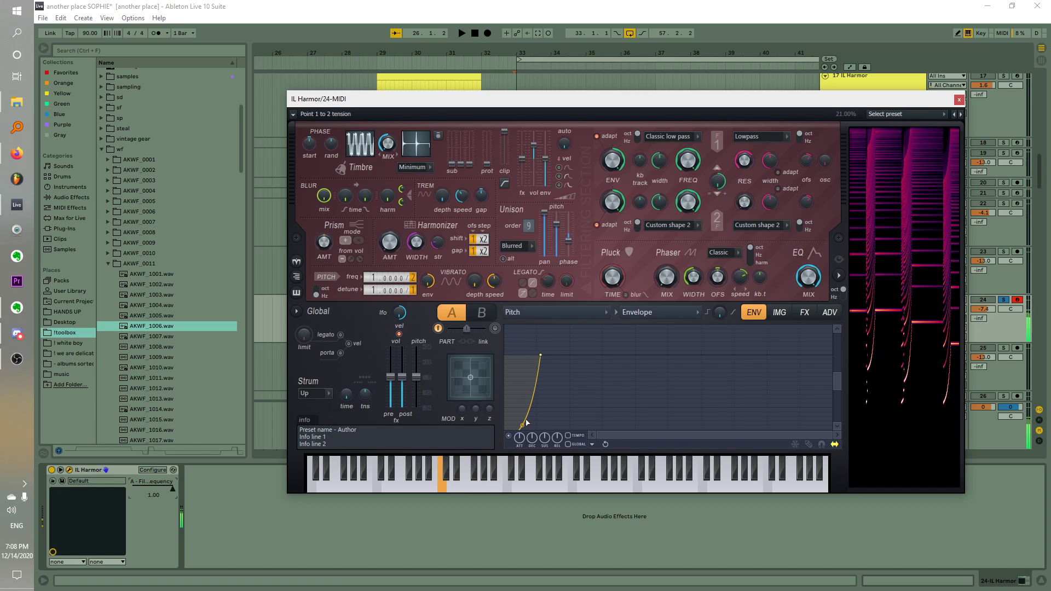
{"action": "left_click_drag", "start_coordinate": [541, 355], "coordinate": [571, 357]}
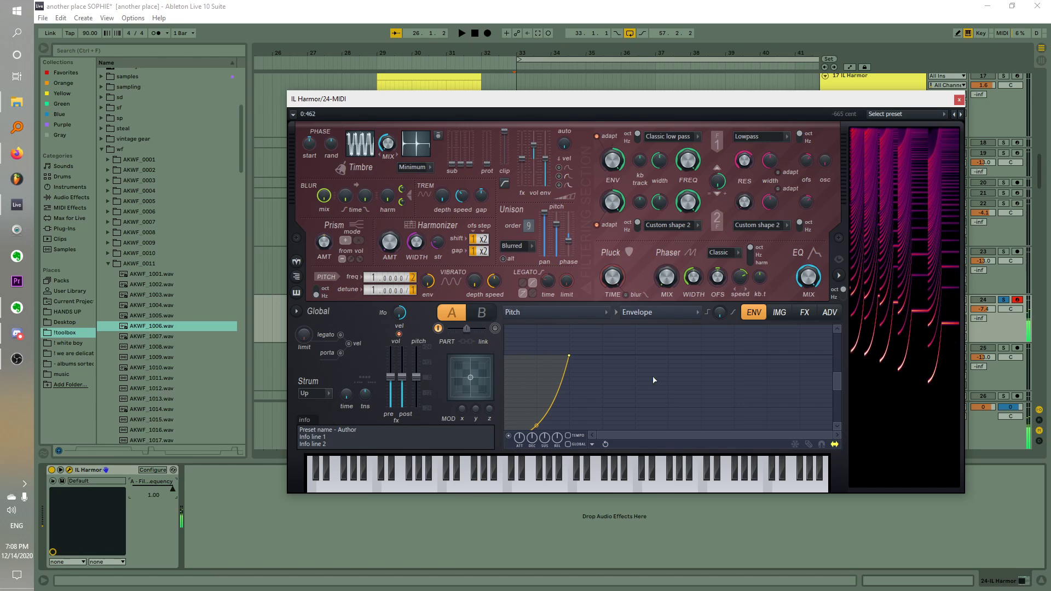
{"action": "left_click_drag", "start_coordinate": [507, 430], "coordinate": [504, 336]}
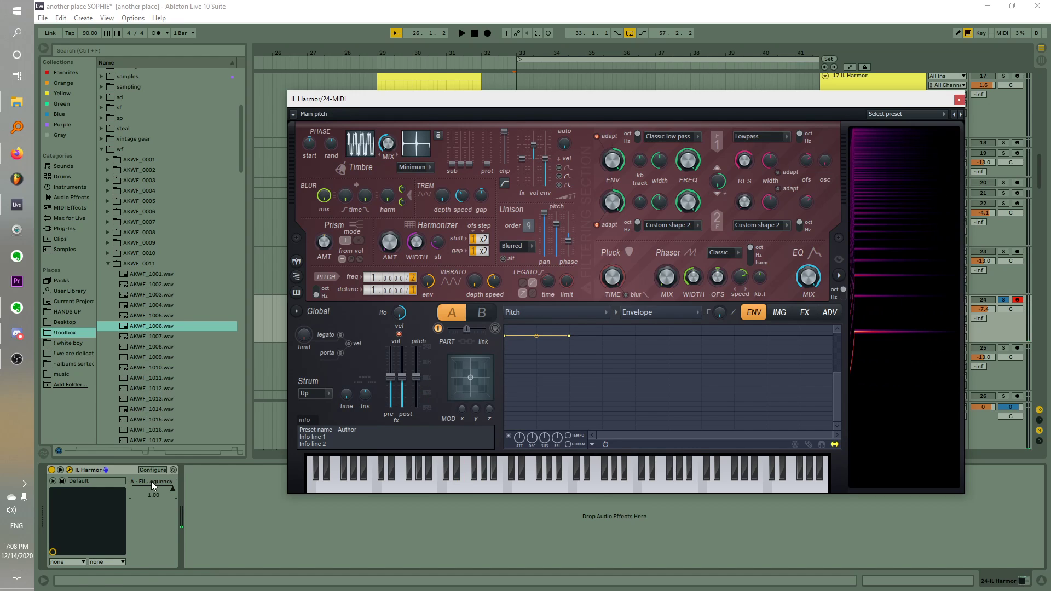
Add Harmor's main pitch to the configured device parameters in Ableton and reset it to 0.50
{"action": "left_click", "coordinate": [156, 471]}
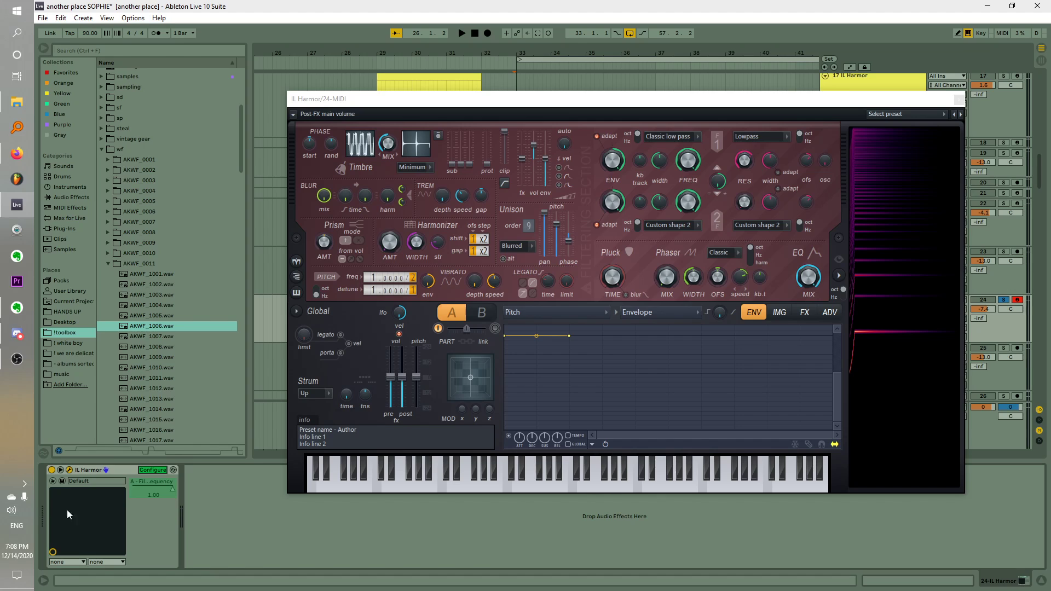
{"action": "left_click", "coordinate": [417, 377]}
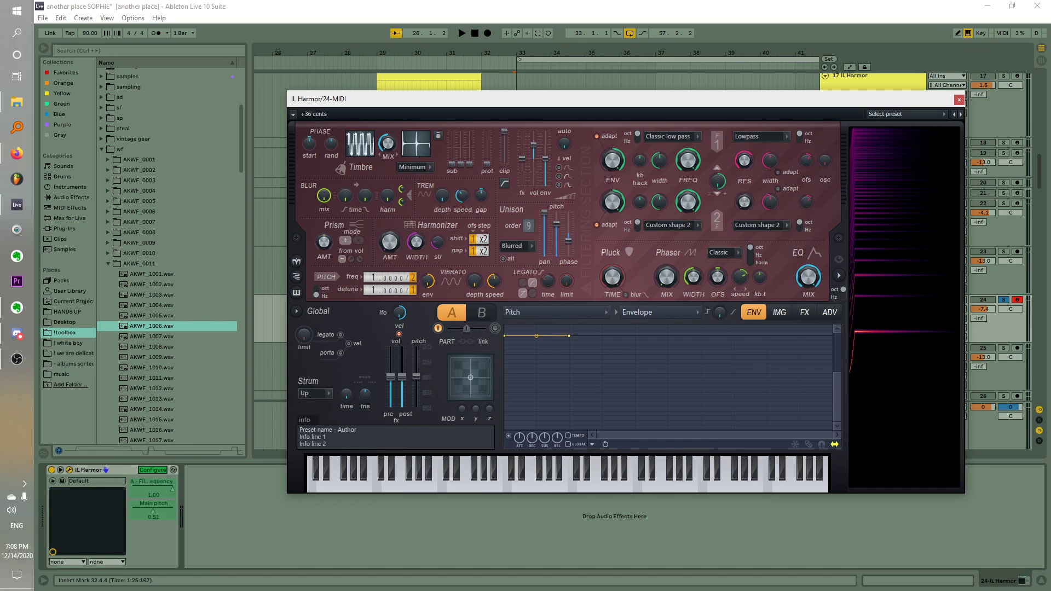
{"action": "right_click", "coordinate": [417, 378]}
{"action": "left_click", "coordinate": [430, 383]}
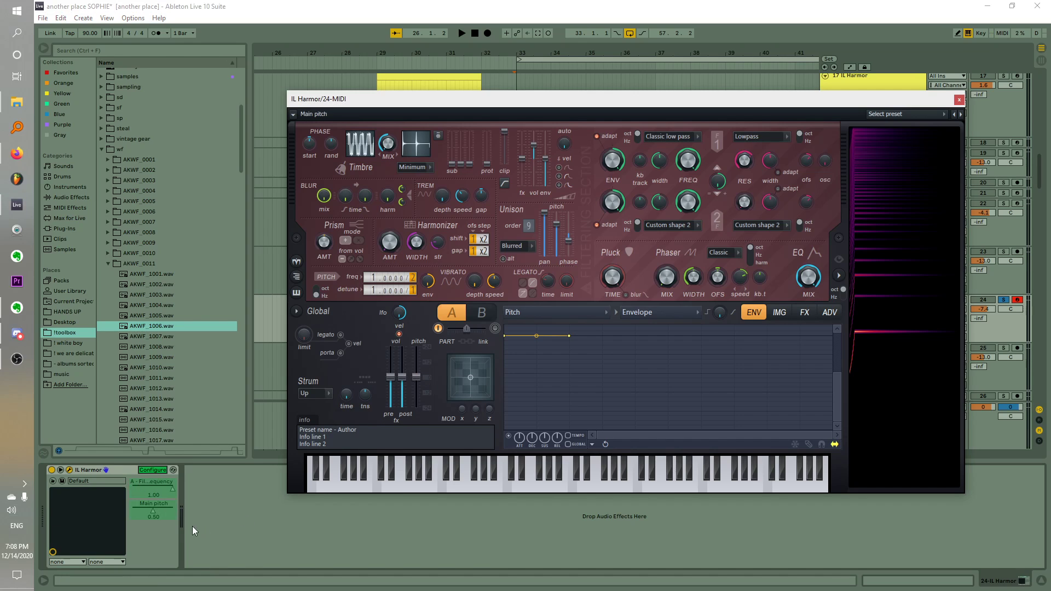
{"action": "left_click", "coordinate": [154, 514]}
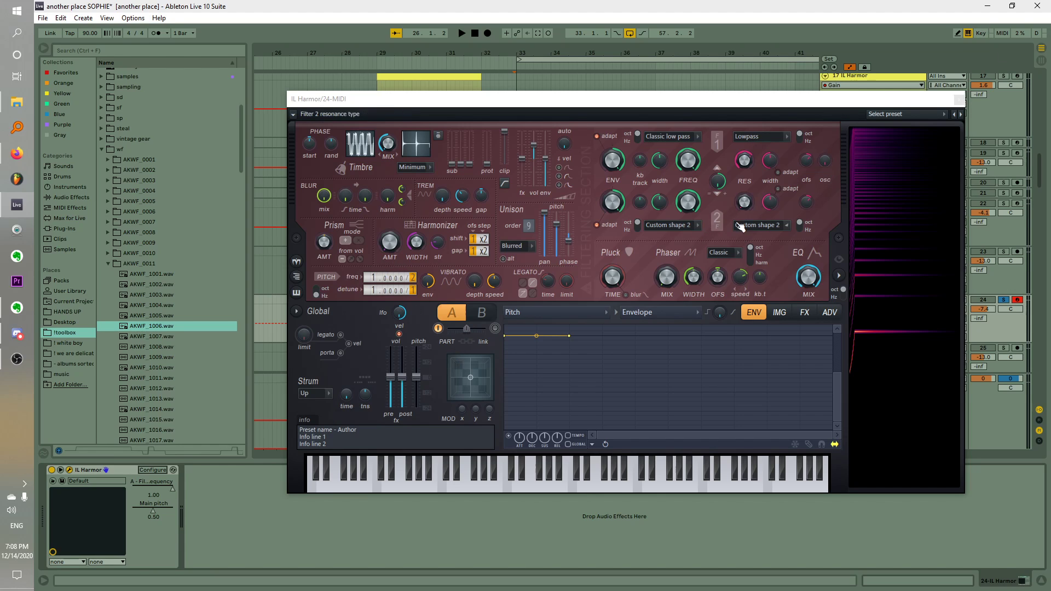
Try small changes to the unison order, the timbre mix, and the harmonic blur
{"action": "mouse_move", "coordinate": [529, 226]}
{"action": "left_mouse_down"}
{"action": "mouse_move", "coordinate": [528, 257]}
{"action": "mouse_move", "coordinate": [529, 227]}
{"action": "left_mouse_up"}
{"action": "mouse_move", "coordinate": [388, 144]}
{"action": "left_mouse_down"}
{"action": "mouse_move", "coordinate": [388, 109]}
{"action": "mouse_move", "coordinate": [388, 153]}
{"action": "left_mouse_up"}
{"action": "left_click_drag", "start_coordinate": [387, 195], "coordinate": [387, 186]}
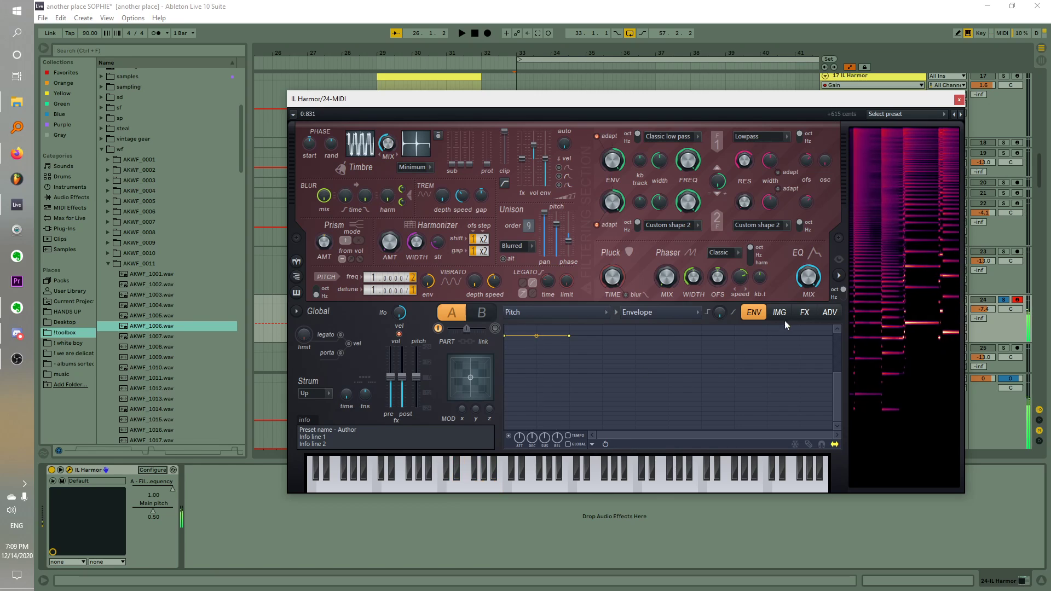
Turn off the distortion, and try shorter pluck decay times and filter 1 frequencies before returning the pluck time to 100%
{"action": "left_click", "coordinate": [798, 315]}
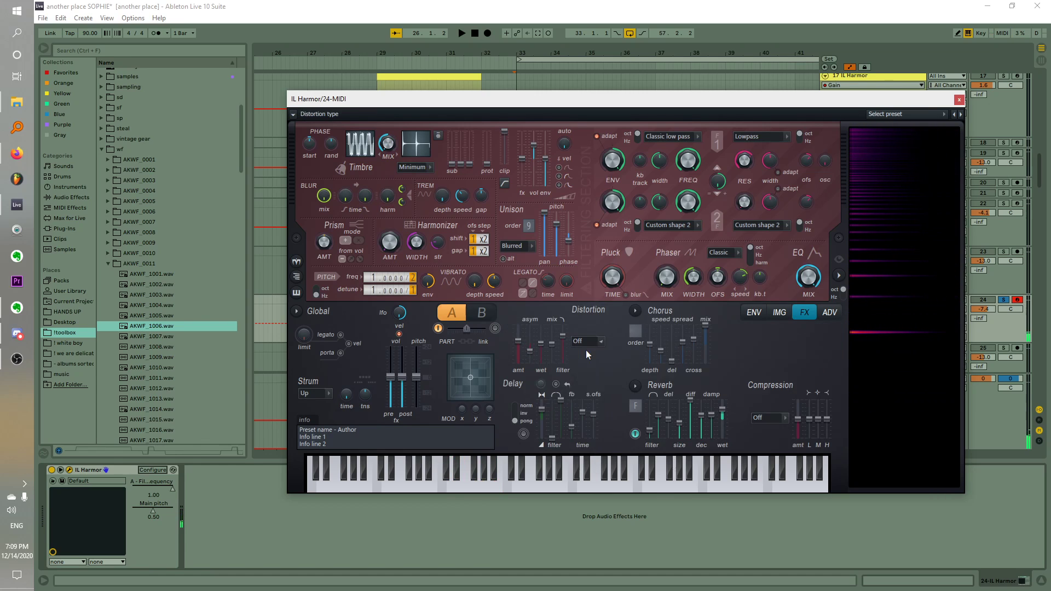
{"action": "left_click_drag", "start_coordinate": [612, 277], "coordinate": [619, 266]}
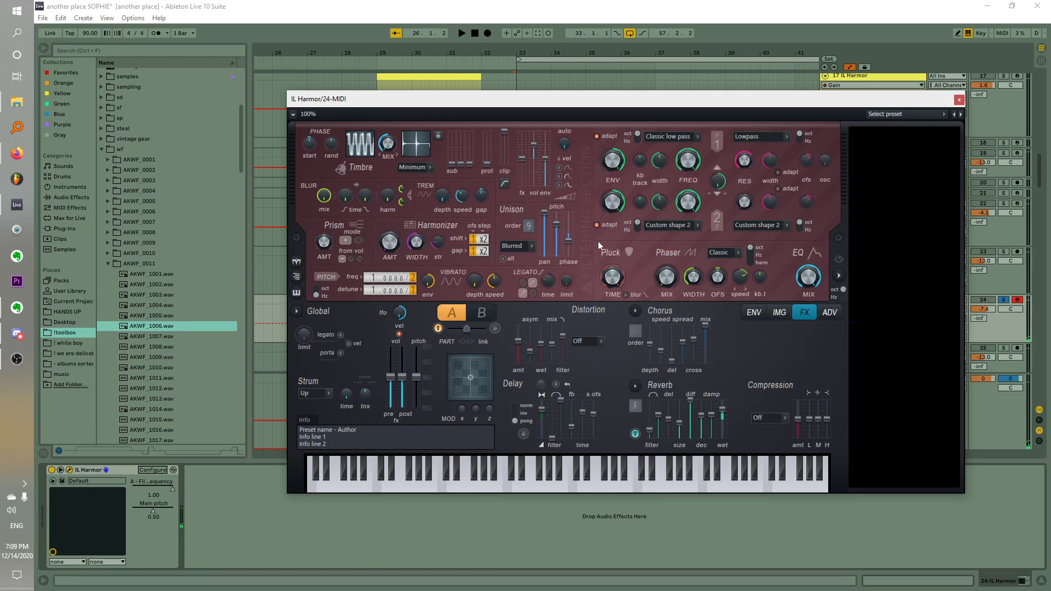
{"action": "mouse_move", "coordinate": [612, 270]}
{"action": "left_mouse_down"}
{"action": "mouse_move", "coordinate": [612, 286]}
{"action": "mouse_move", "coordinate": [612, 264]}
{"action": "left_mouse_up"}
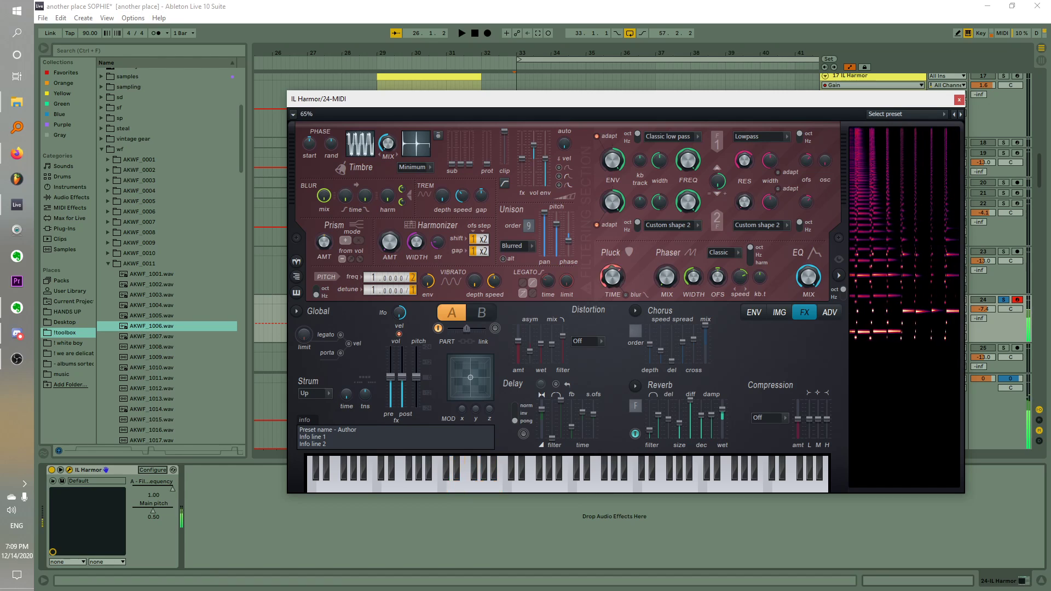
{"action": "left_click_drag", "start_coordinate": [688, 160], "coordinate": [688, 130]}
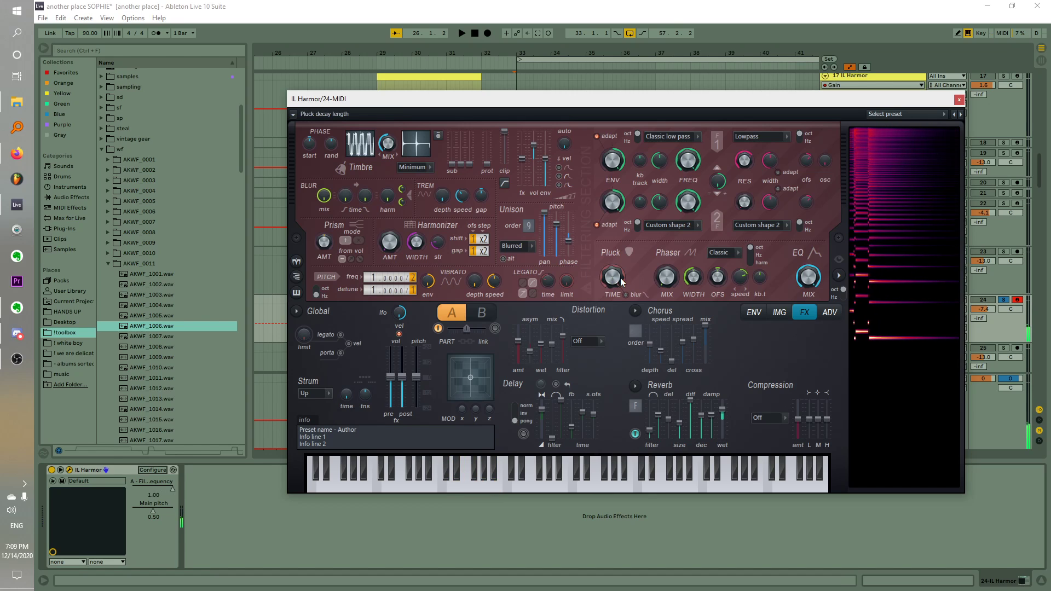
{"action": "mouse_move", "coordinate": [612, 277]}
{"action": "left_mouse_down"}
{"action": "mouse_move", "coordinate": [613, 304]}
{"action": "mouse_move", "coordinate": [612, 258]}
{"action": "left_mouse_up"}
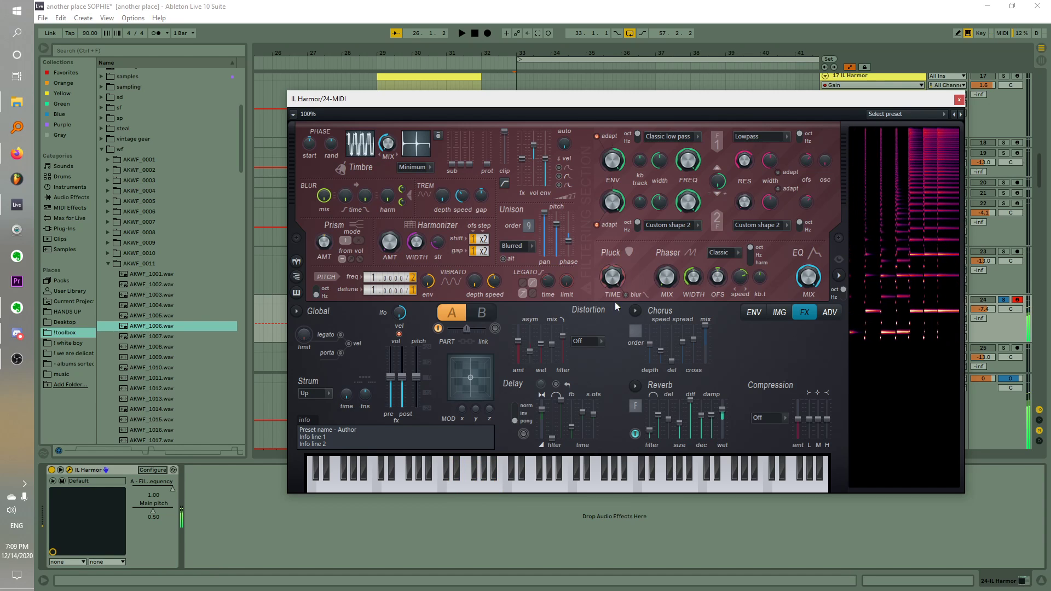
Switch to the OBS window
{"action": "left_click", "coordinate": [17, 358]}
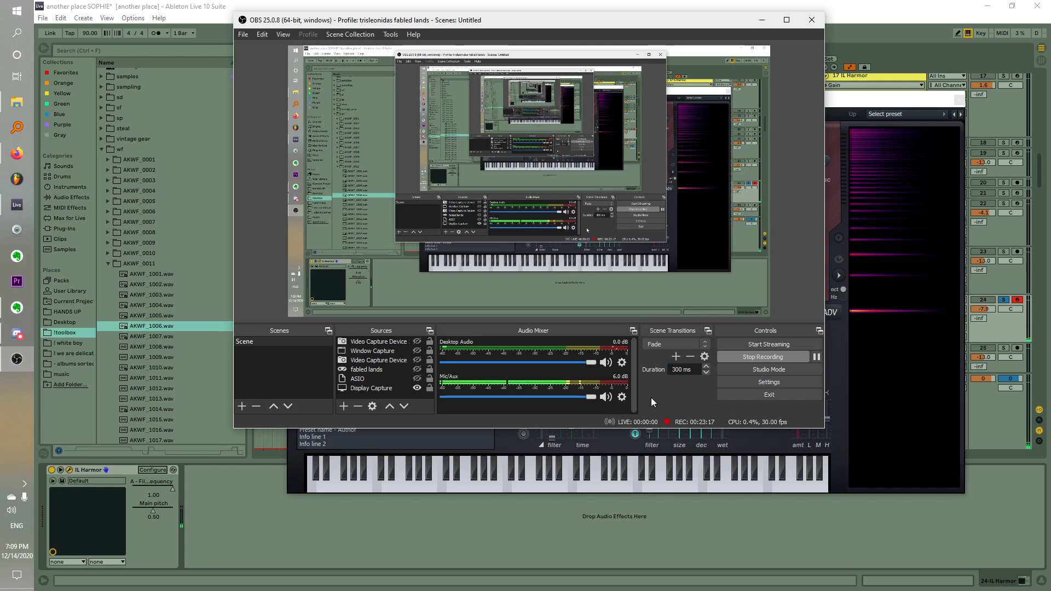